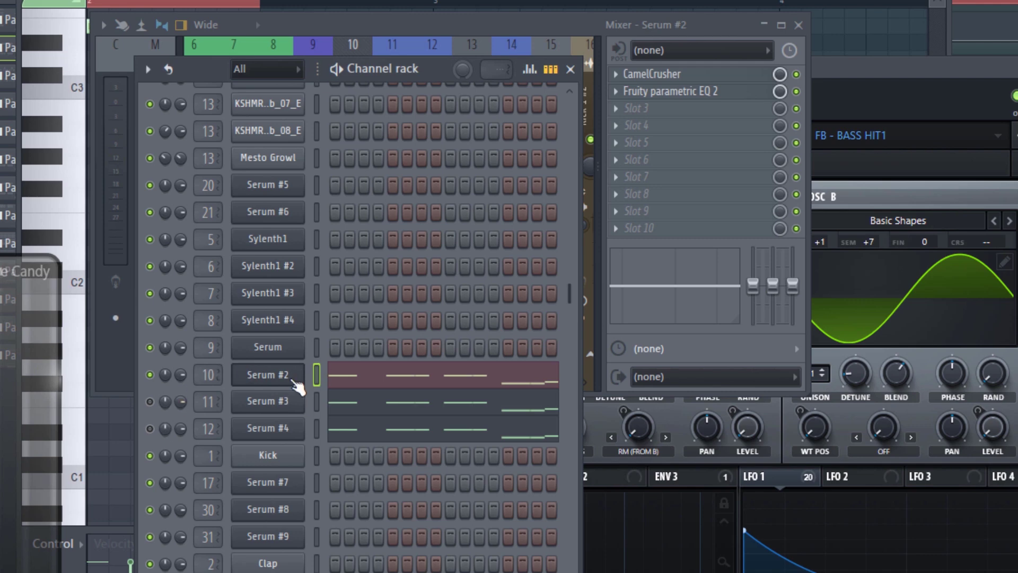
# Step: Inspect the CamelCrusher and Fruity parametric EQ 2 chain on the Serum #2 mixer track and its routing to MIX BASS
pyautogui.click(644, 191)
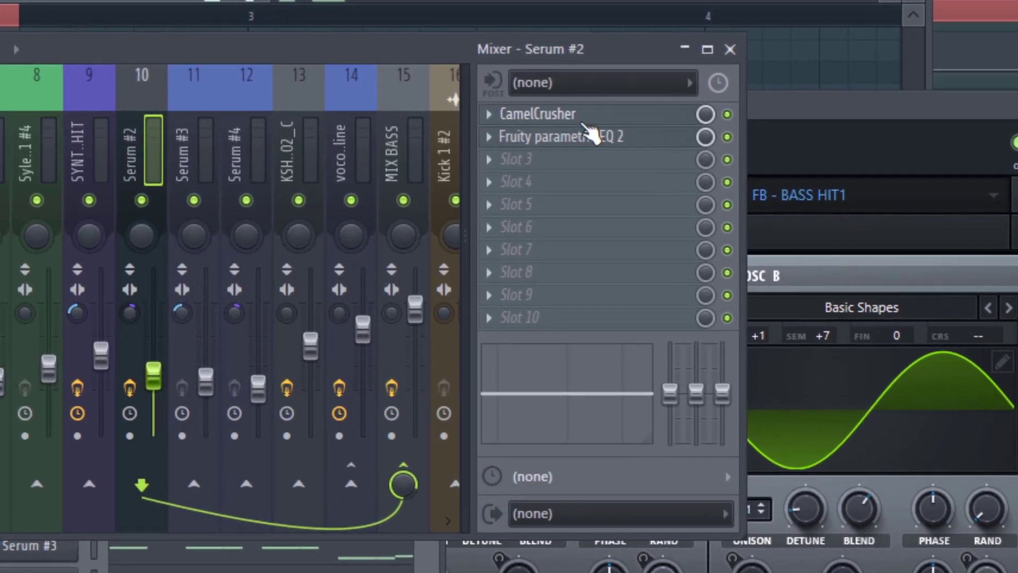
pyautogui.click(587, 131)
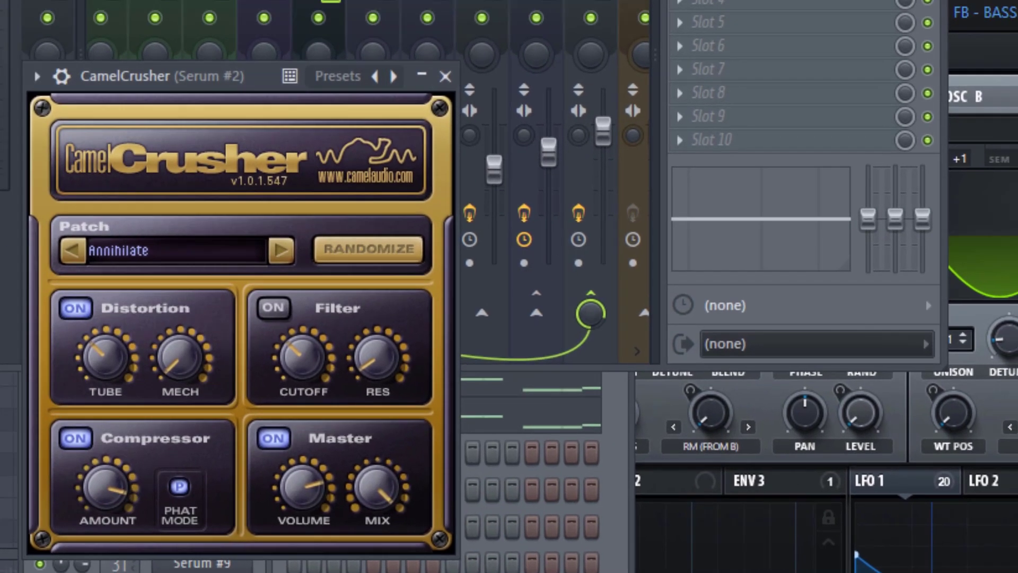
pyautogui.click(488, 41)
pyautogui.click(541, 49)
pyautogui.click(731, 171)
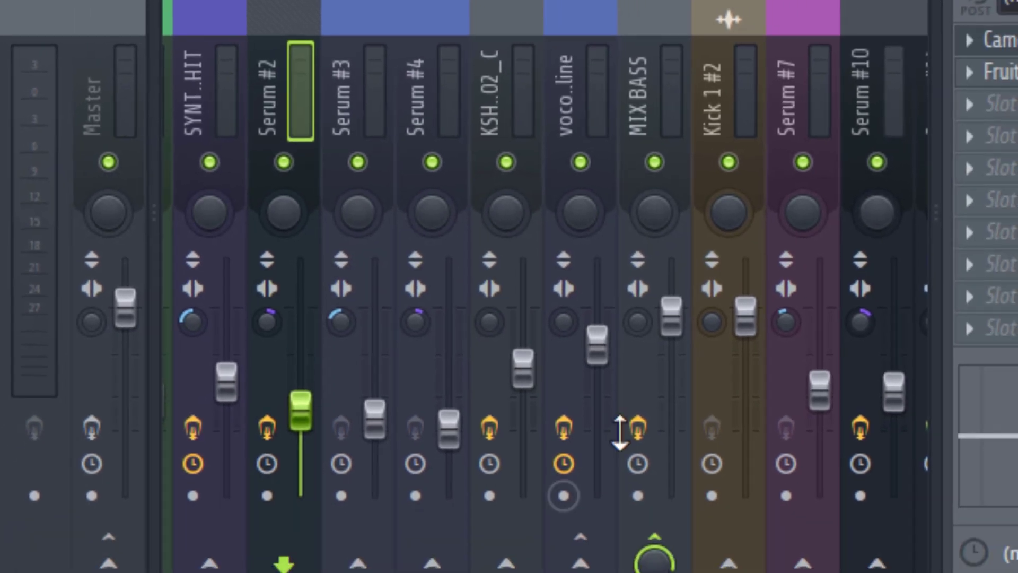
pyautogui.click(699, 64)
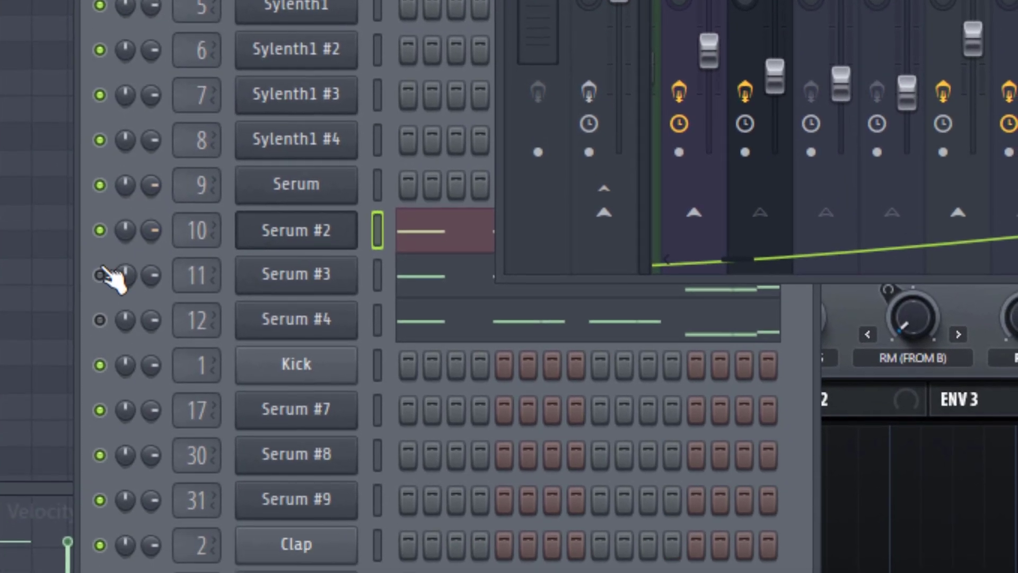
# Step: Mute Serum #2, unmute Serum #3 in the channel rack, and open the Serum #3 instrument
pyautogui.click(113, 464)
pyautogui.click(113, 420)
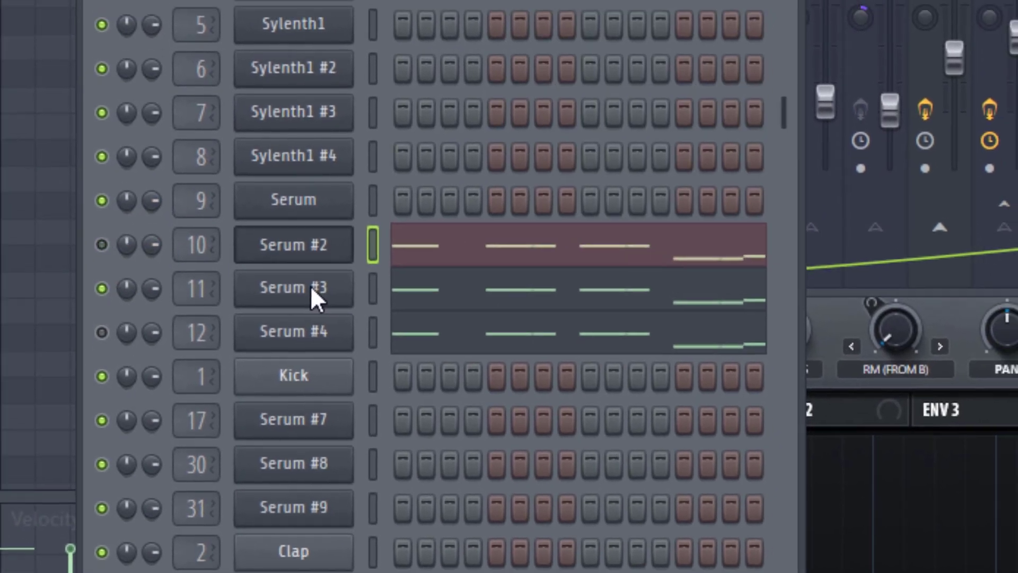
pyautogui.click(318, 275)
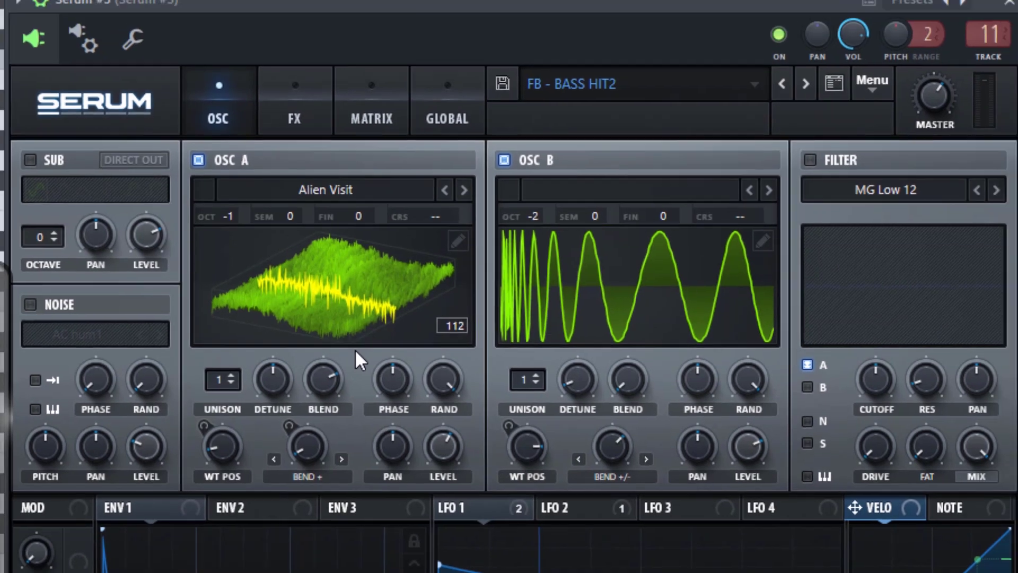
# Step: Inspect the effects on the vocodex bassline mixer track fed by Serum #3, and return to the channel rack
pyautogui.press('F9')
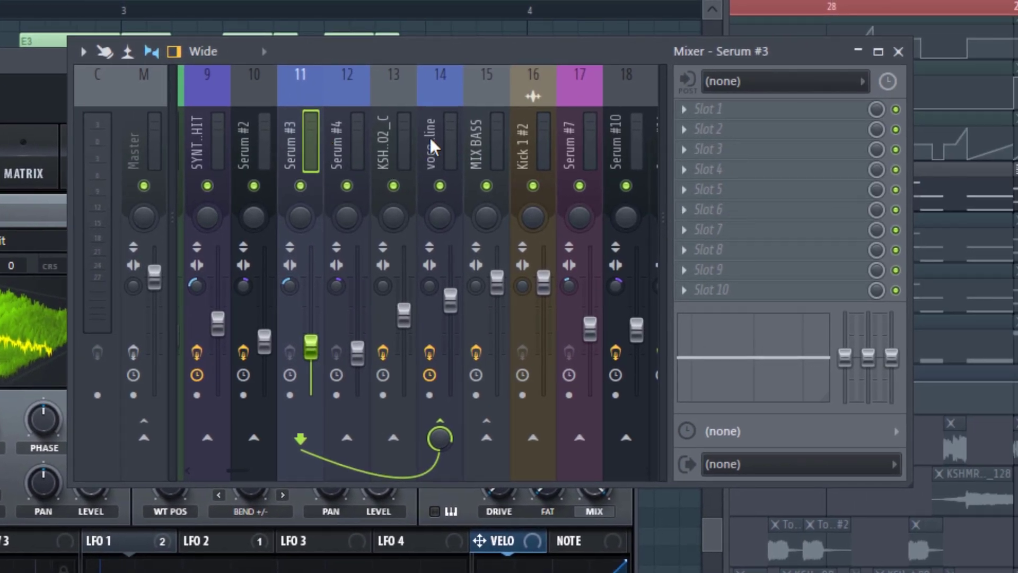
pyautogui.click(427, 135)
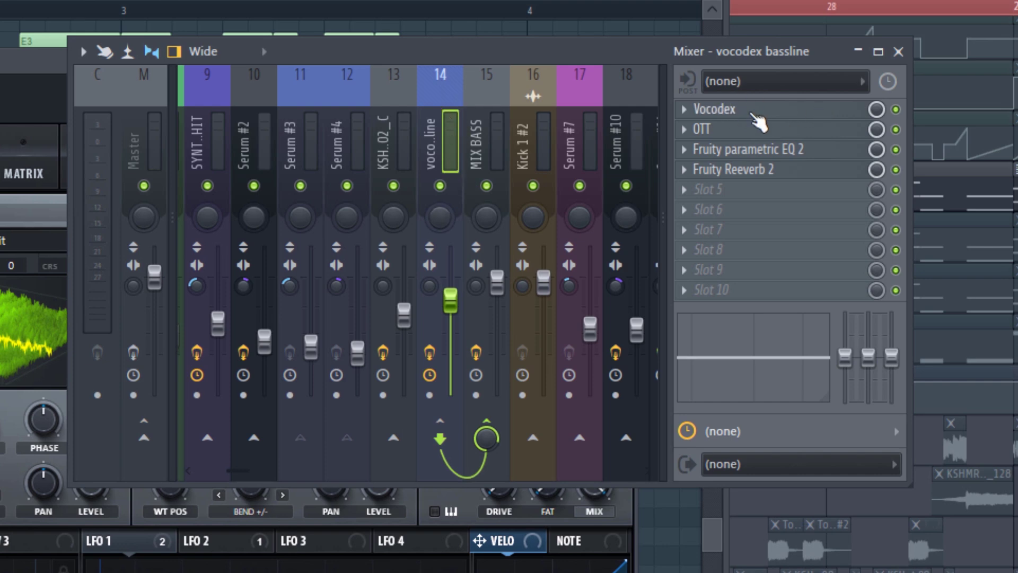
pyautogui.press('F6')
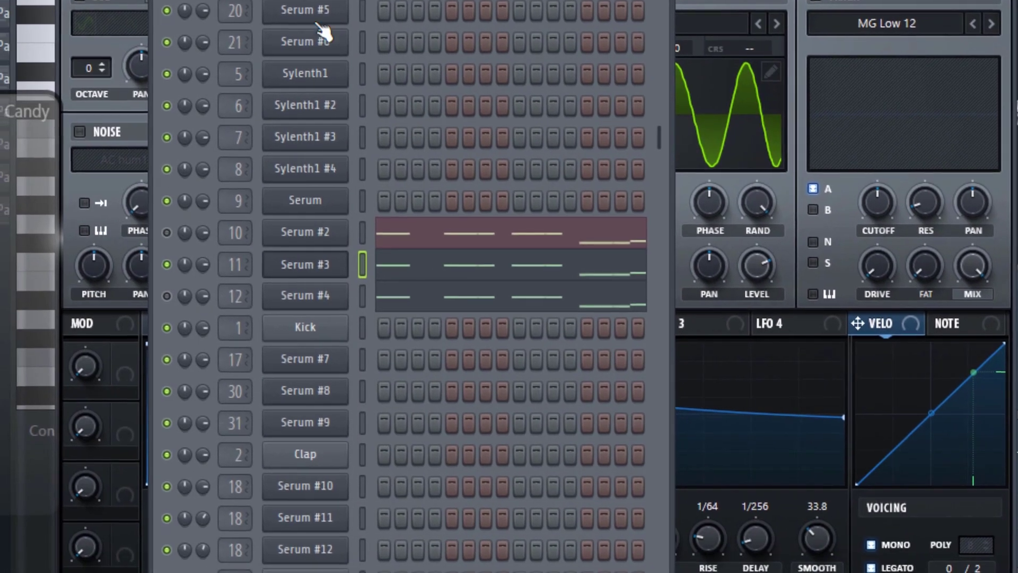
# Step: Open Serum #4, audition it layered with Serum #3, and reopen the Serum #3 instrument
pyautogui.click(300, 295)
pyautogui.press('space')
pyautogui.press('space')
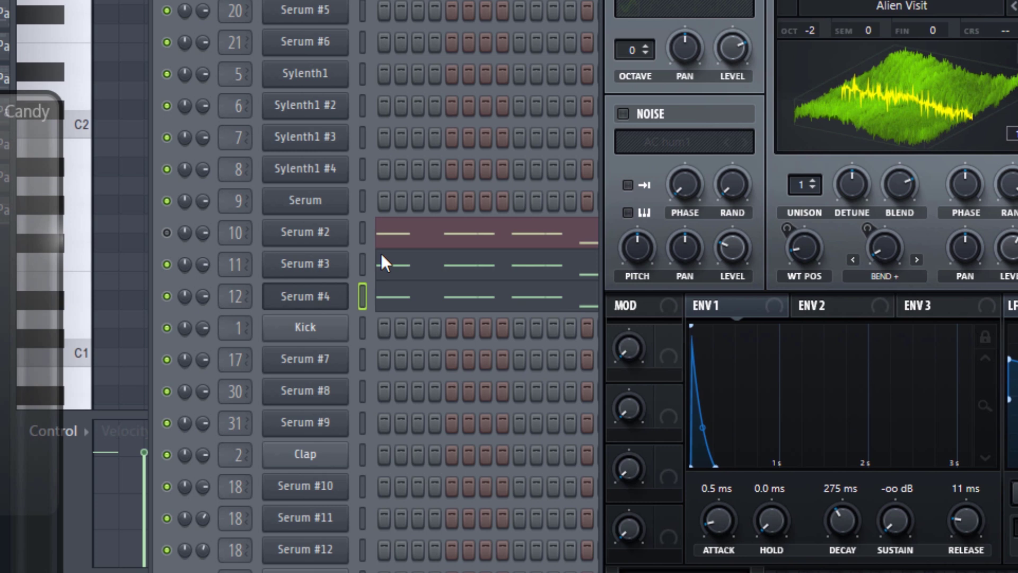
pyautogui.click(316, 263)
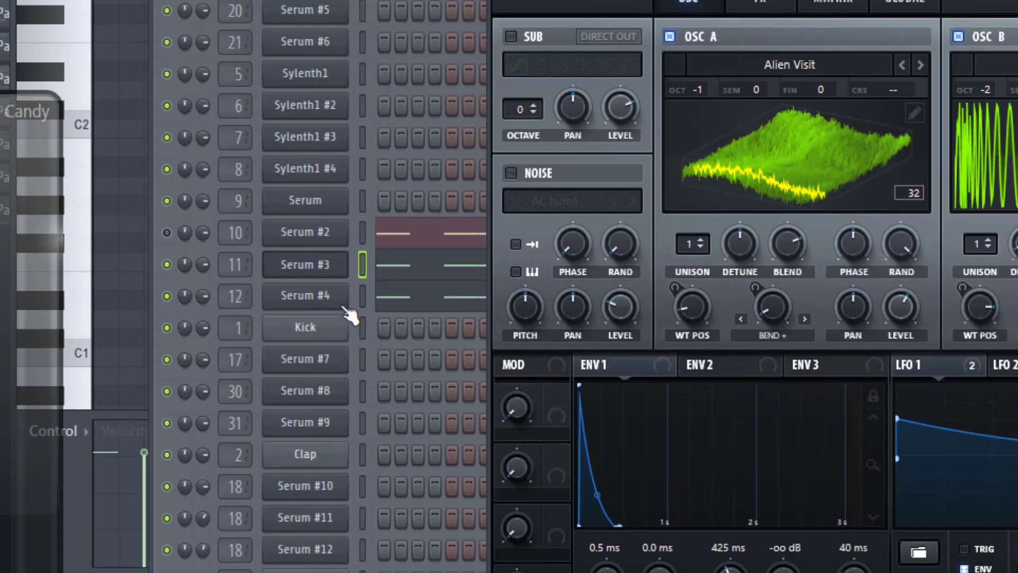
# Step: Enable only Vocodex among the effects on the vocodex bassline mixer track and play the pattern
pyautogui.press('F9')
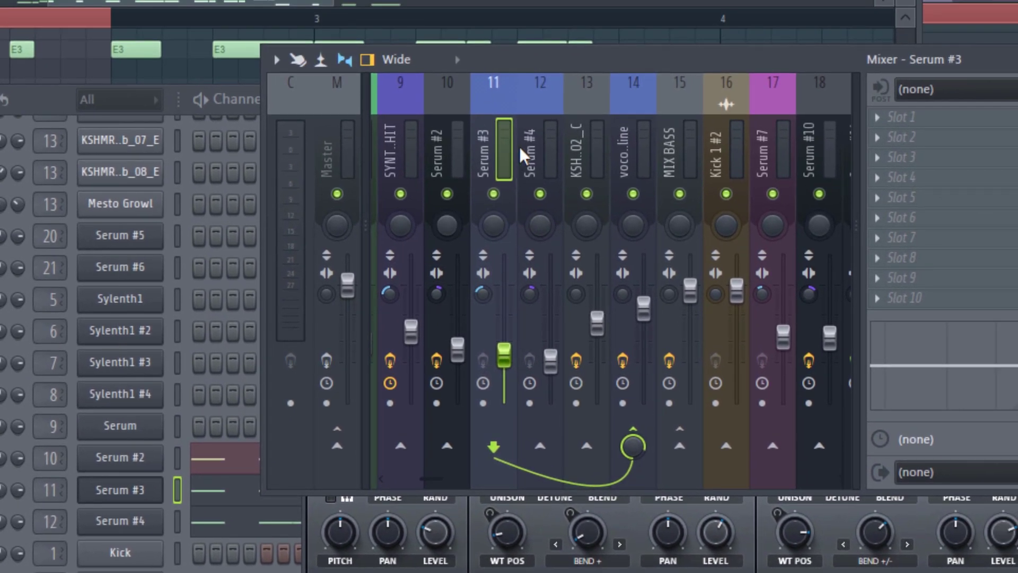
pyautogui.click(540, 142)
pyautogui.click(625, 136)
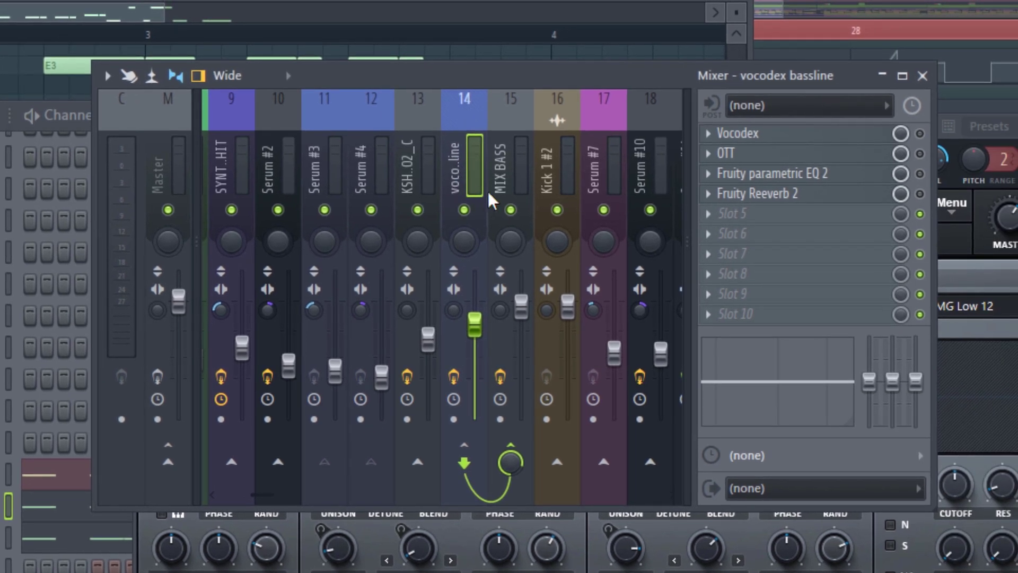
pyautogui.click(920, 133)
pyautogui.press('space')
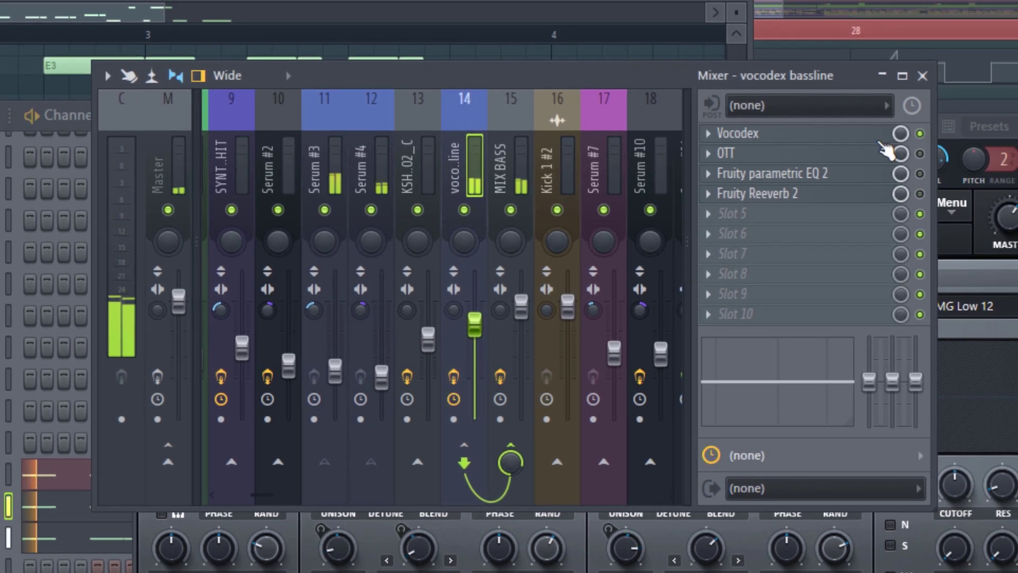
# Step: Examine the Vocodex settings and compare the bassline with the effect bypassed and re-enabled
pyautogui.click(825, 141)
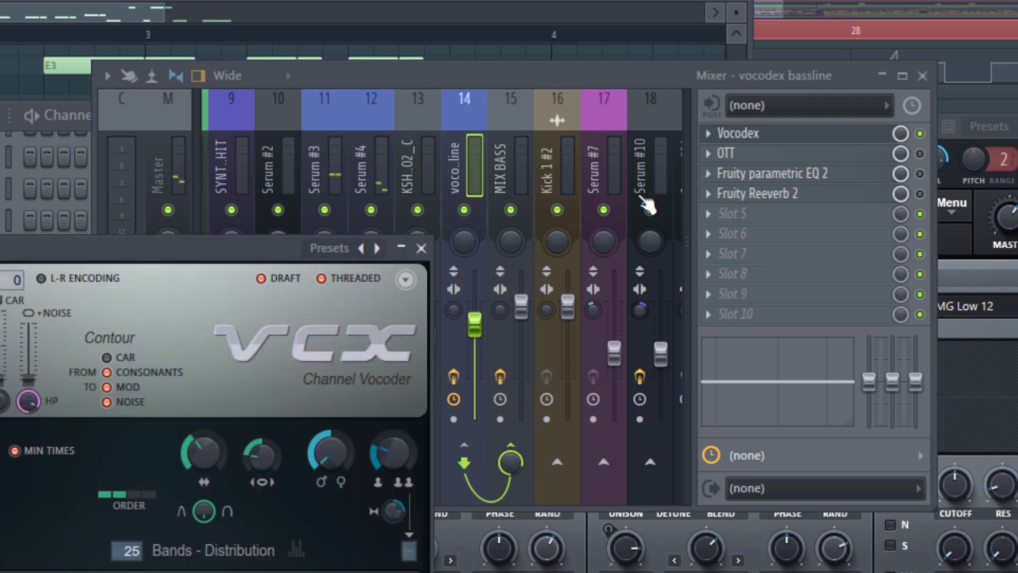
pyautogui.click(920, 134)
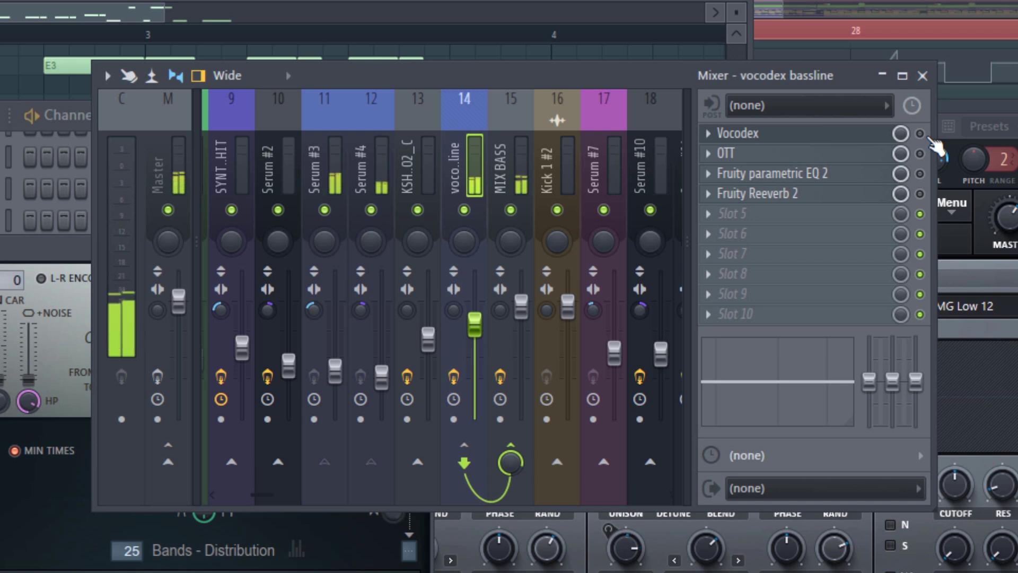
pyautogui.click(928, 138)
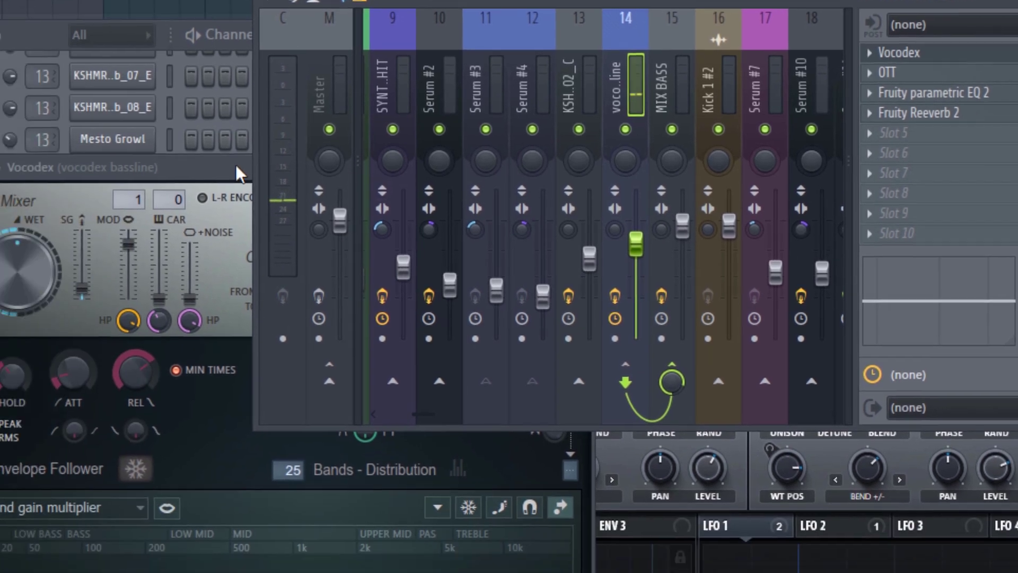
pyautogui.click(444, 60)
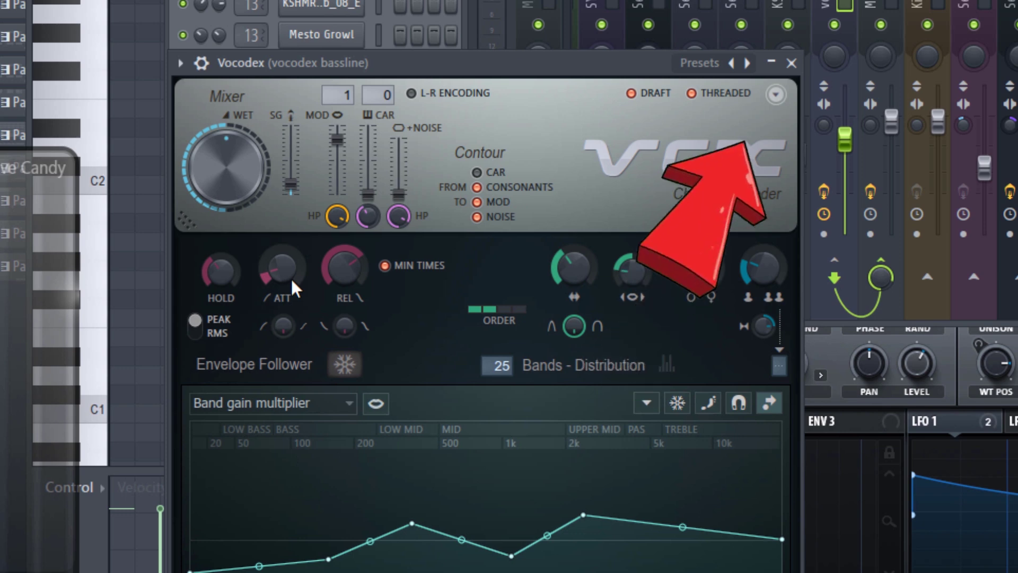
# Step: Enable OTT on the vocodex bassline track and compare playback with it bypassed and re-enabled
pyautogui.click(686, 174)
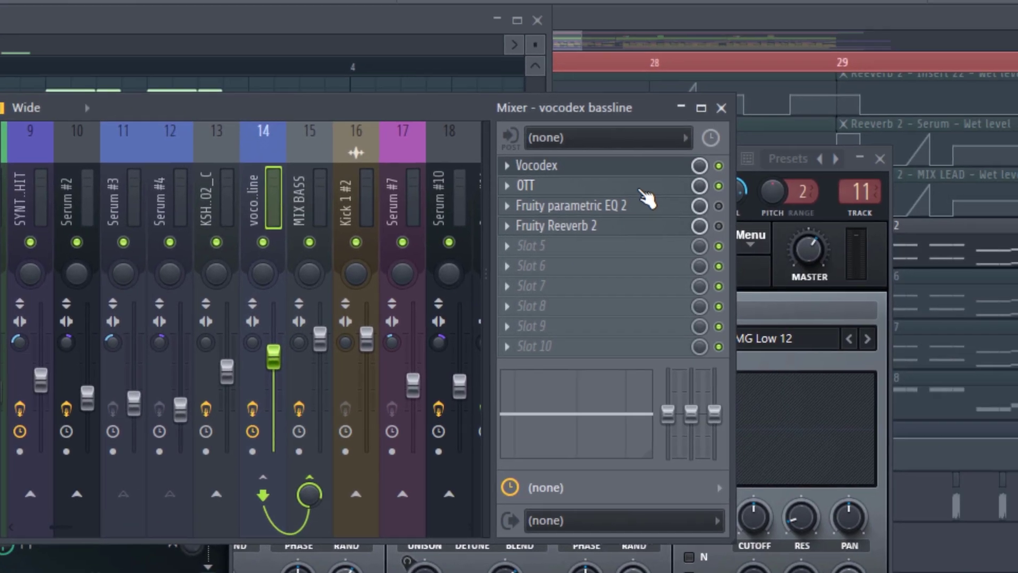
pyautogui.press('space')
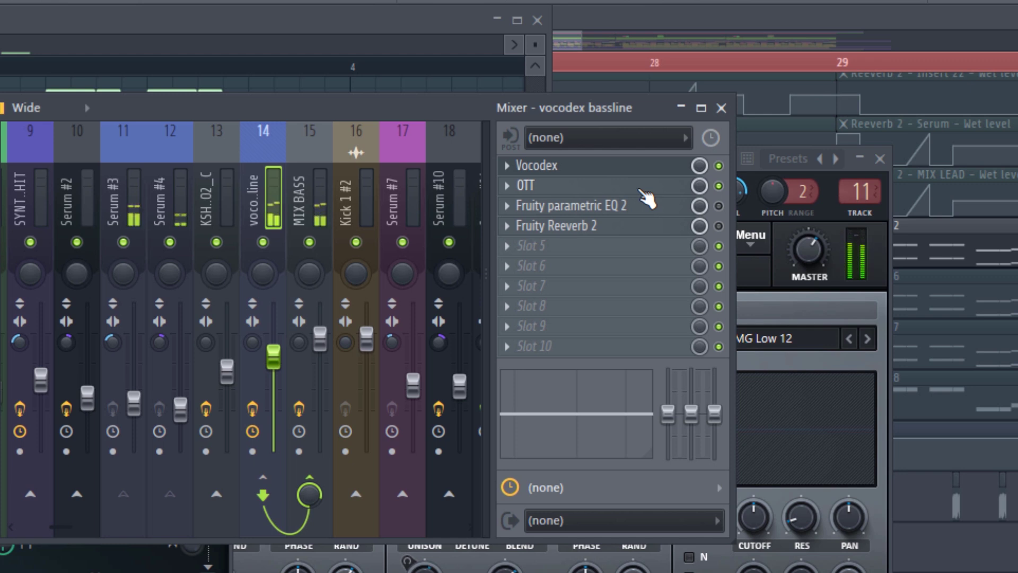
pyautogui.click(718, 186)
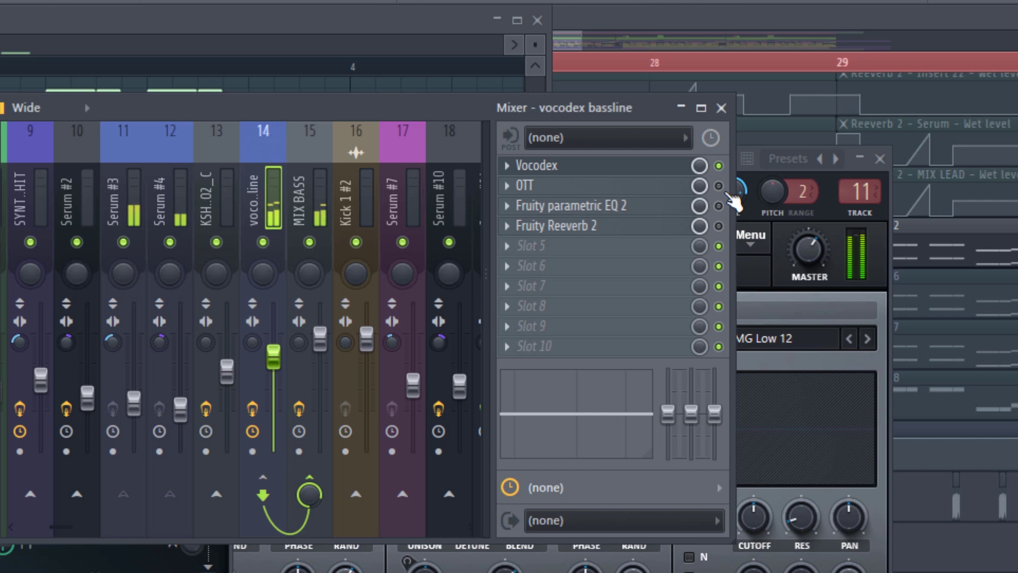
pyautogui.click(719, 185)
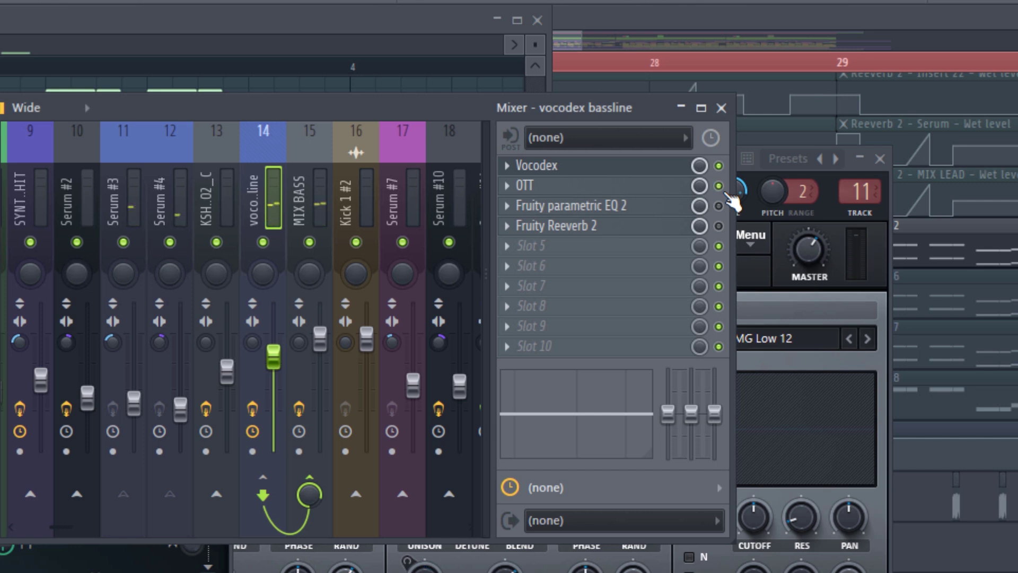
# Step: Enable Fruity parametric EQ 2 on the vocodex bassline and compare its low cut at the lowest frequency and raised again
pyautogui.click(719, 205)
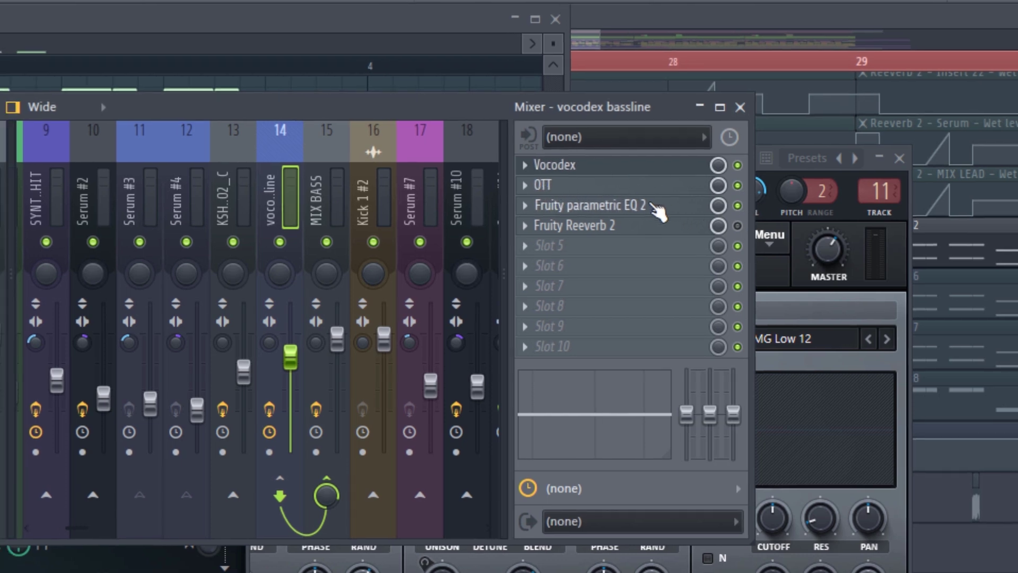
pyautogui.click(605, 206)
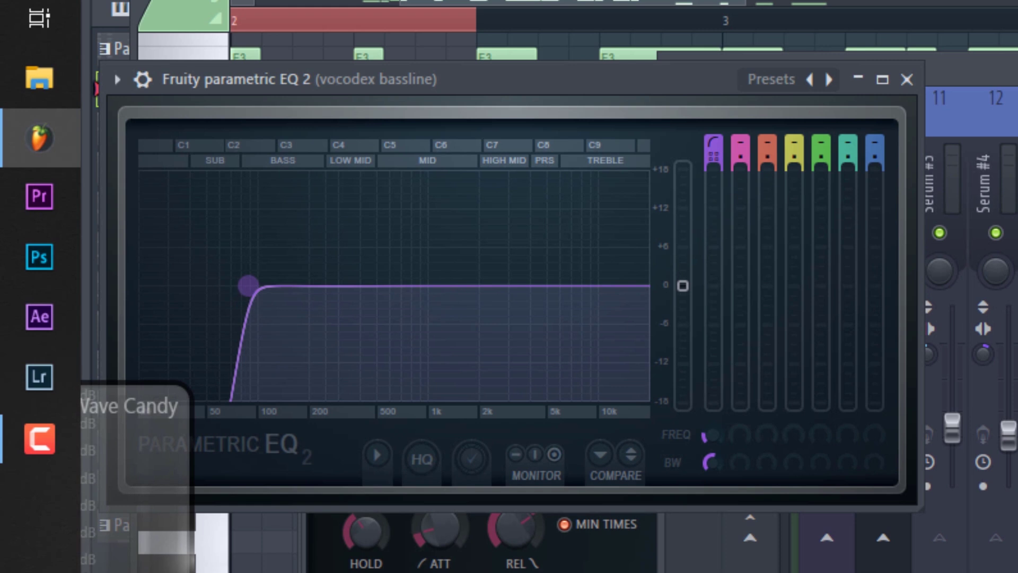
pyautogui.moveTo(26, 287); pyautogui.dragTo(0, 150)
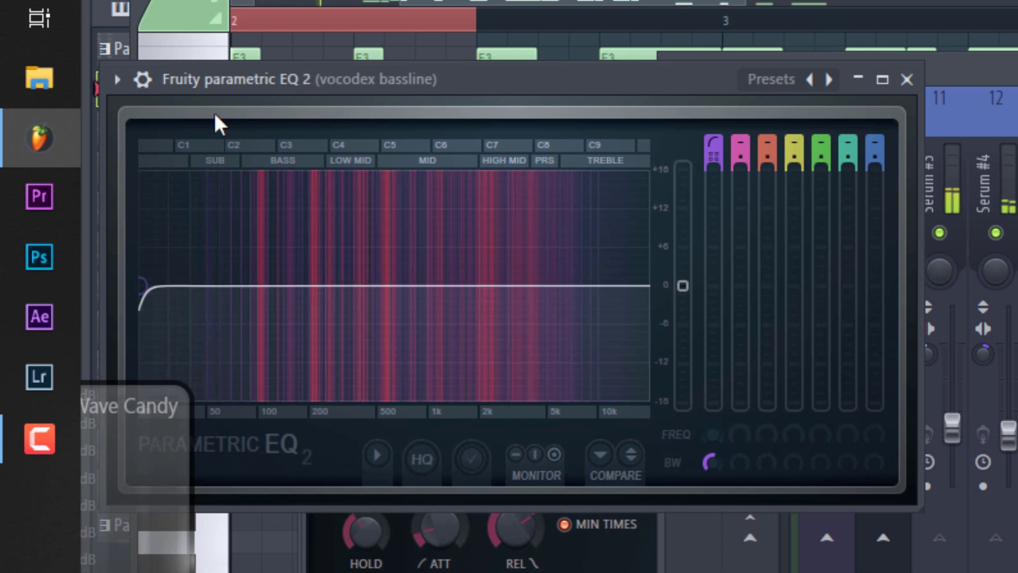
pyautogui.moveTo(142, 285); pyautogui.dragTo(210, 285)
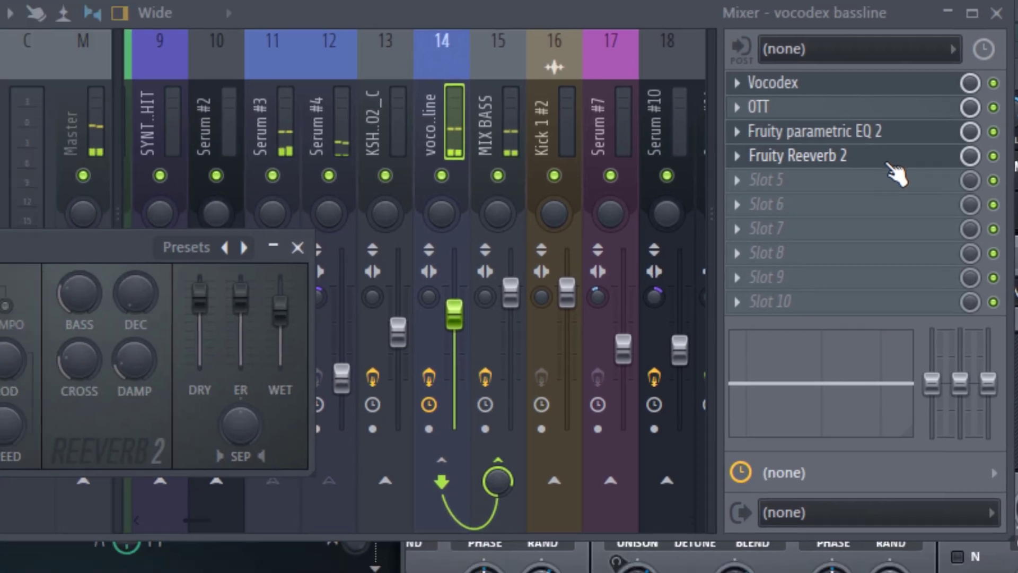
# Step: Compare the vocodex bassline with Fruity Reeverb 2 bypassed and re-enabled during playback
pyautogui.click(615, 207)
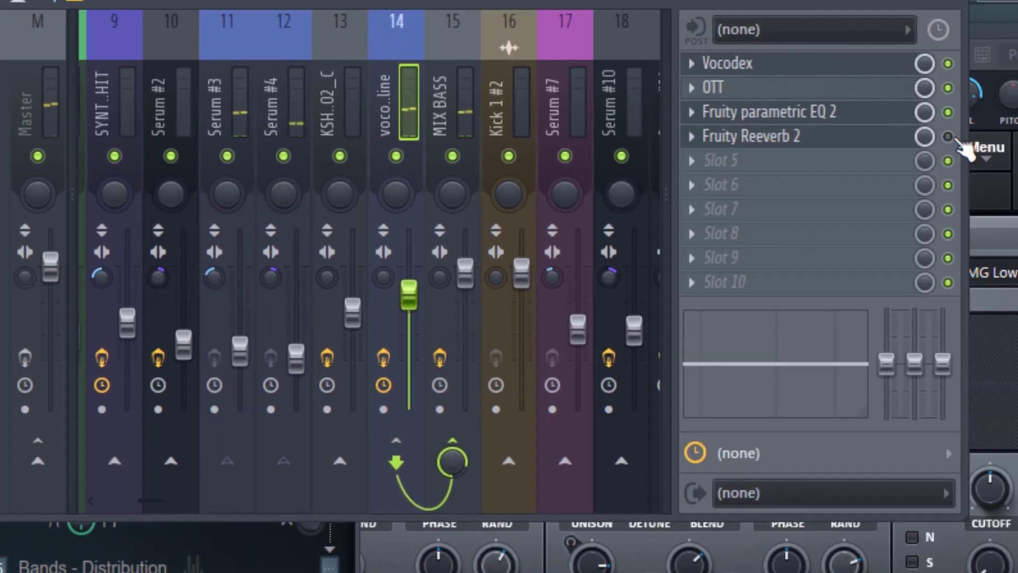
pyautogui.click(685, 164)
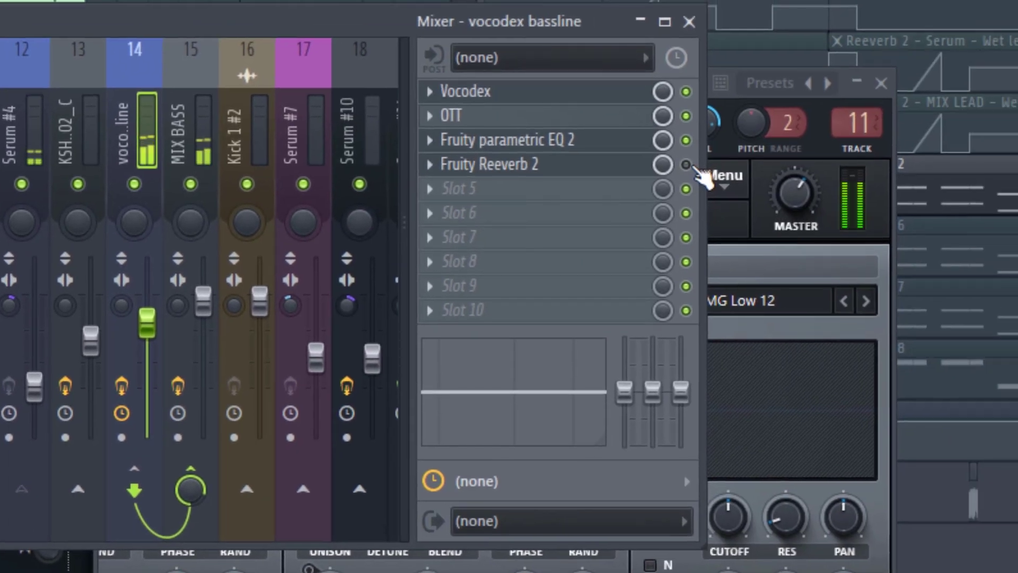
pyautogui.click(687, 165)
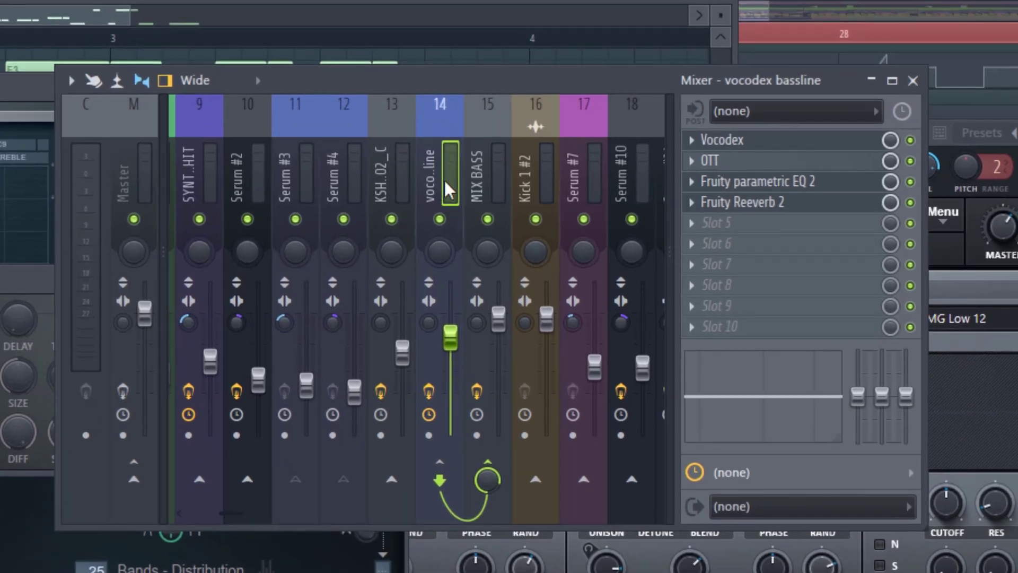
# Step: Select the MIX BASS mixer track and check its Fruity parametric EQ 2
pyautogui.click(501, 166)
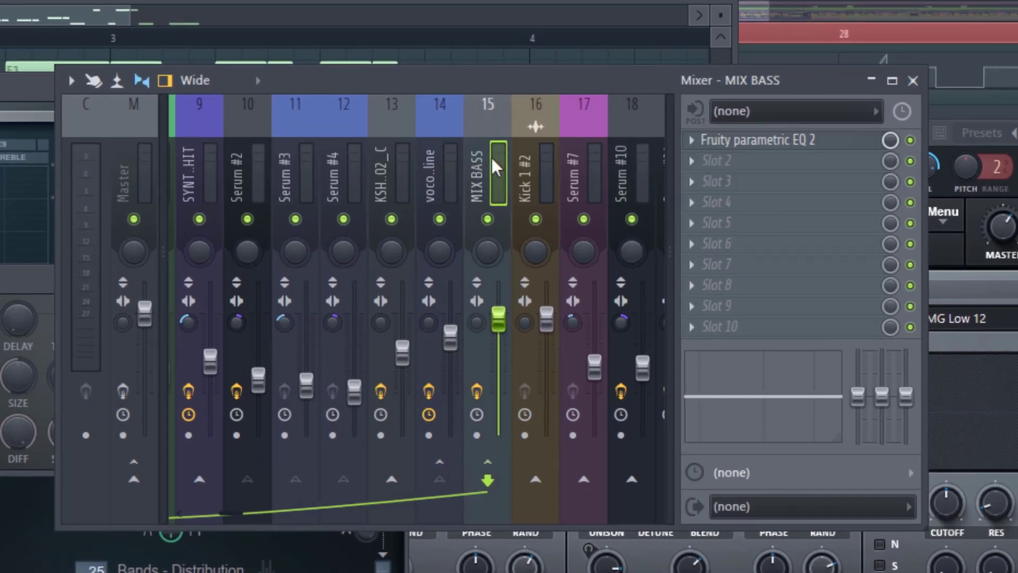
pyautogui.rightClick(773, 144)
pyautogui.click(773, 144)
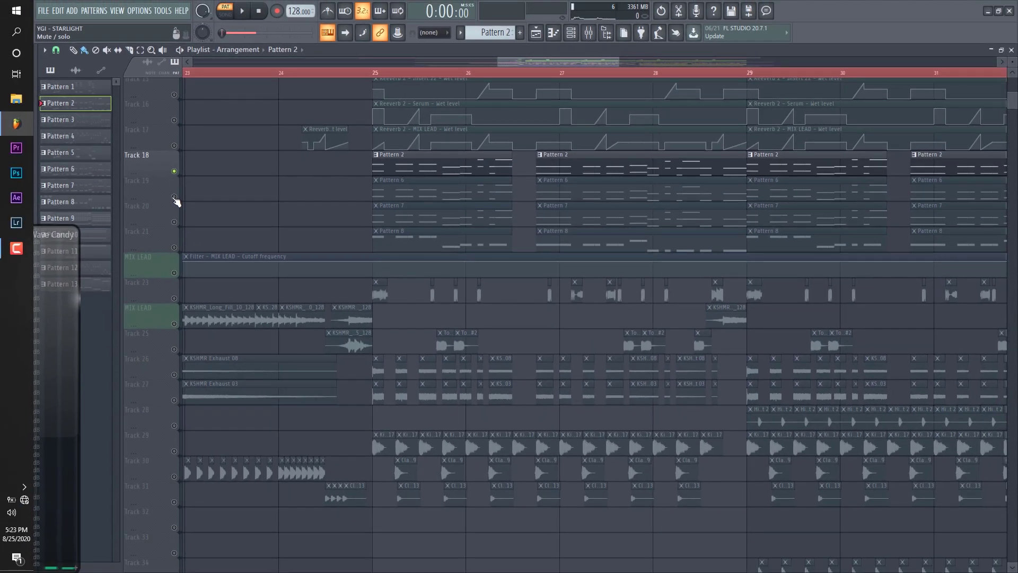
# Step: Solo playlist Track 19 containing Pattern 6 and set the song position to bar 25
pyautogui.click(175, 197)
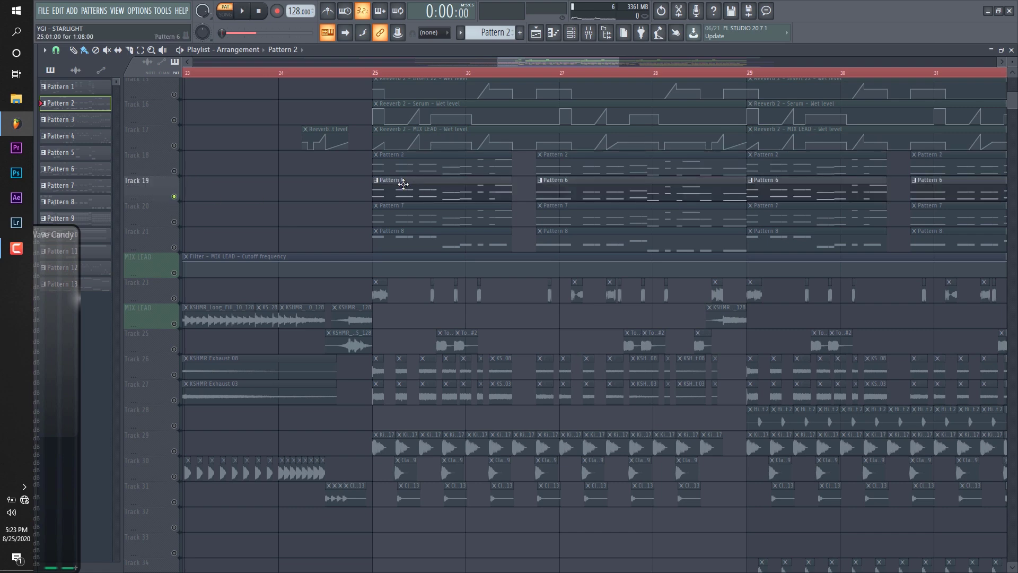
pyautogui.click(373, 73)
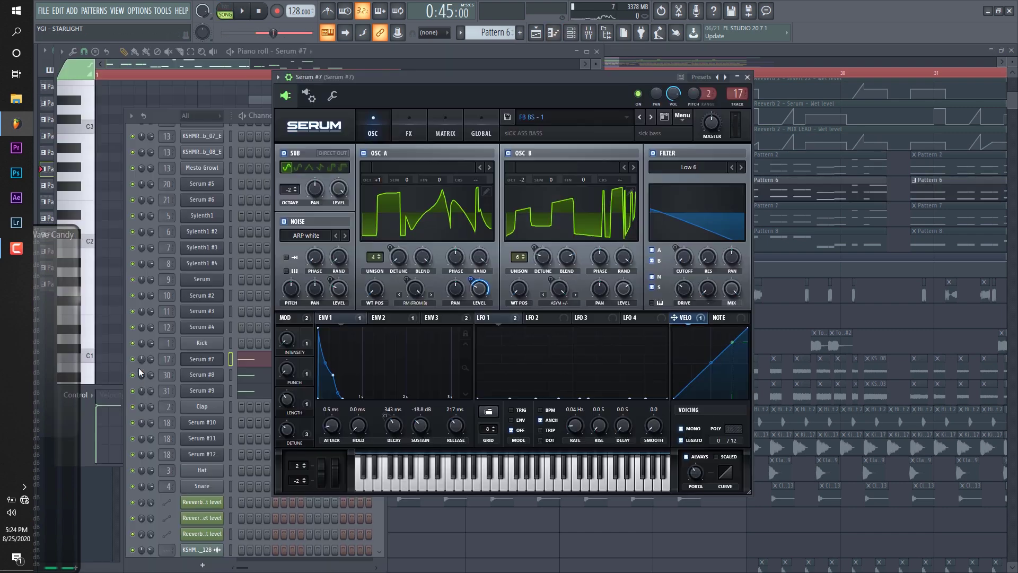
# Step: Mute Serum #8 and Serum #9 in the channel rack and bring up the Serum #7 instrument
pyautogui.click(134, 376)
pyautogui.click(134, 391)
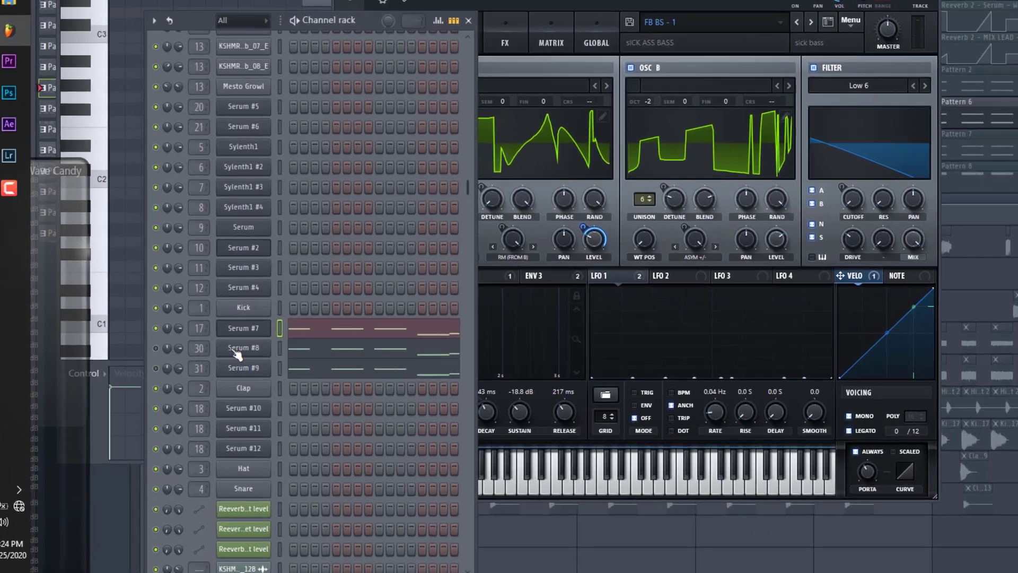
pyautogui.click(373, 242)
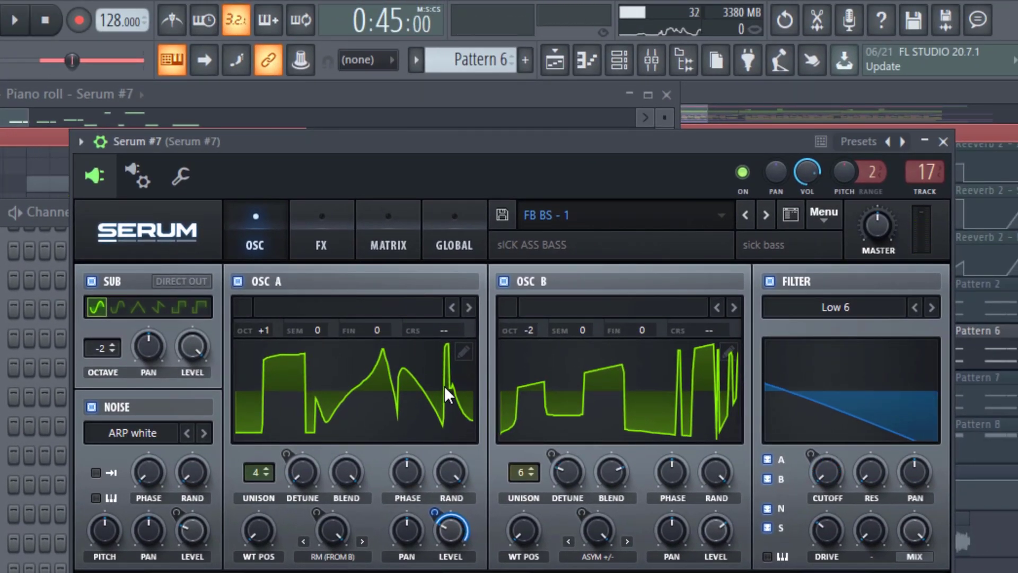
# Step: Trace the Serum #7 mixer track's routing to track 29 and select vocodex midbass to inspect its effects chain
pyautogui.press('F9')
pyautogui.moveTo(218, 550); pyautogui.dragTo(237, 548)
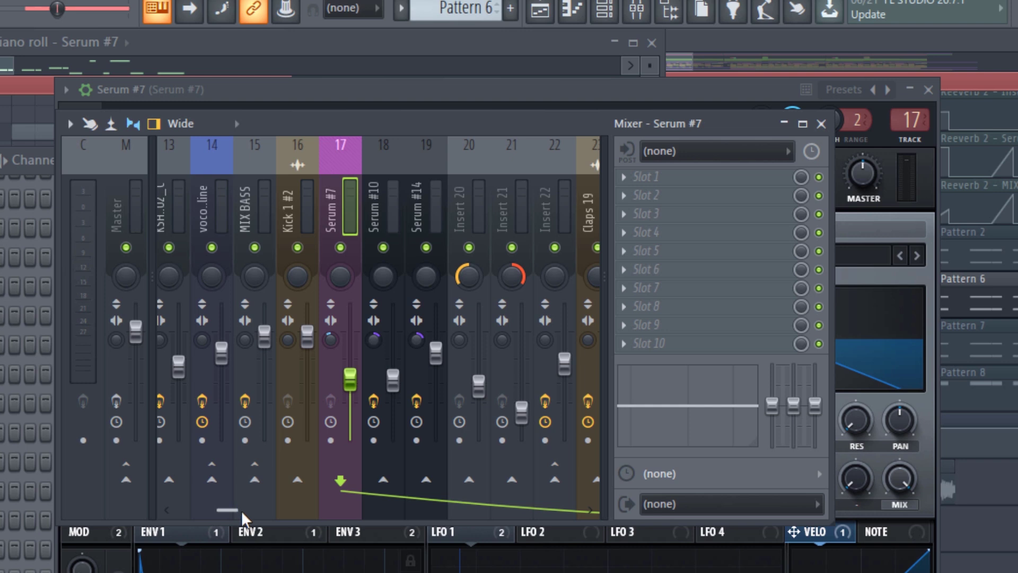
pyautogui.moveTo(231, 509); pyautogui.dragTo(238, 509)
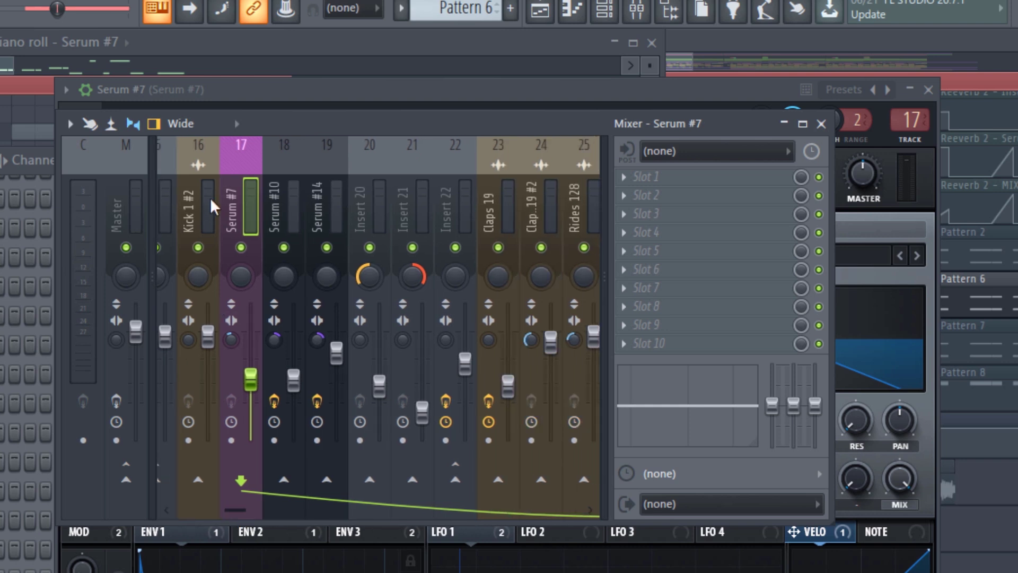
pyautogui.moveTo(247, 511); pyautogui.dragTo(272, 511)
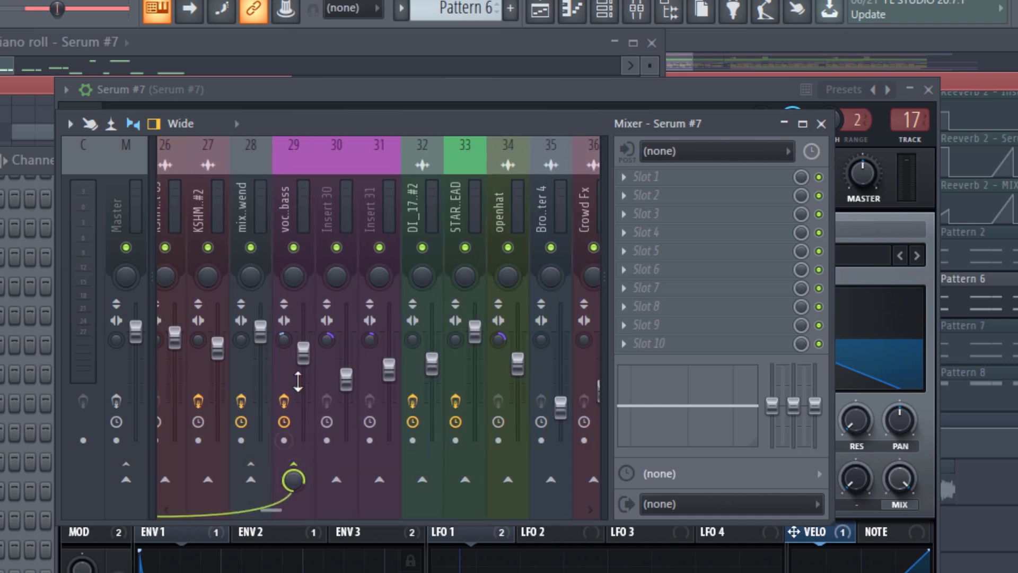
pyautogui.click(292, 209)
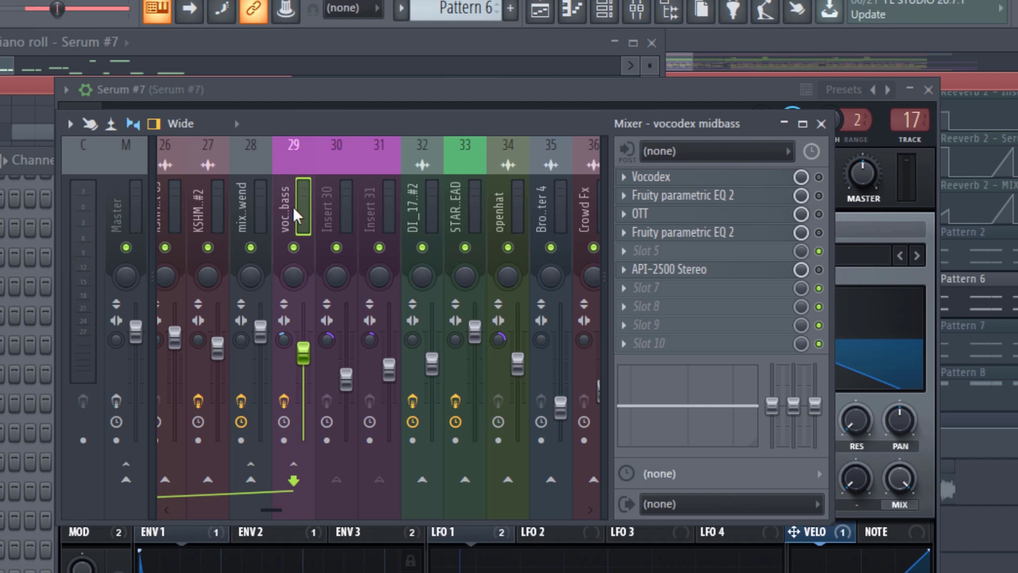
pyautogui.moveTo(270, 512); pyautogui.dragTo(218, 509)
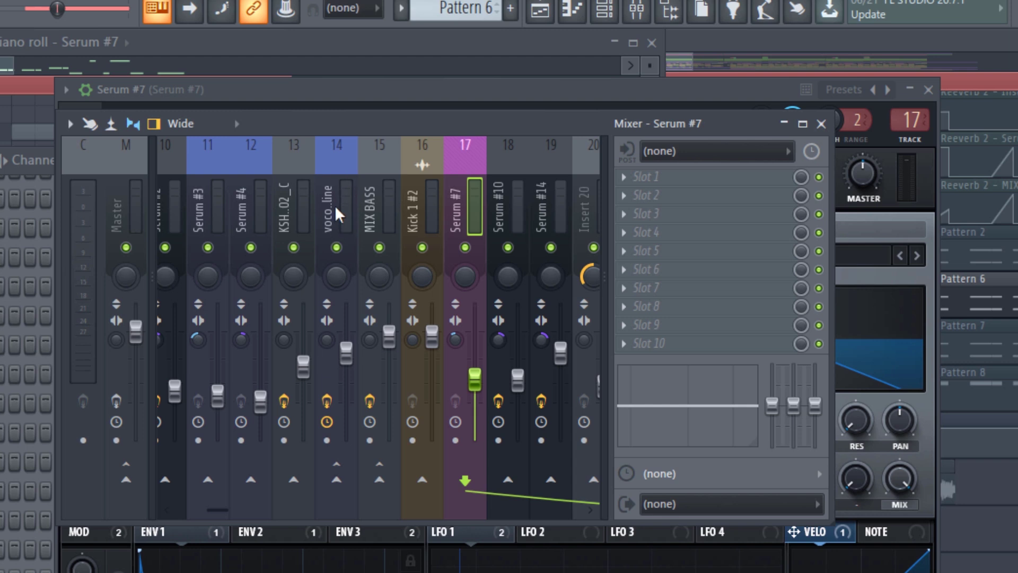
pyautogui.moveTo(225, 506); pyautogui.dragTo(275, 507)
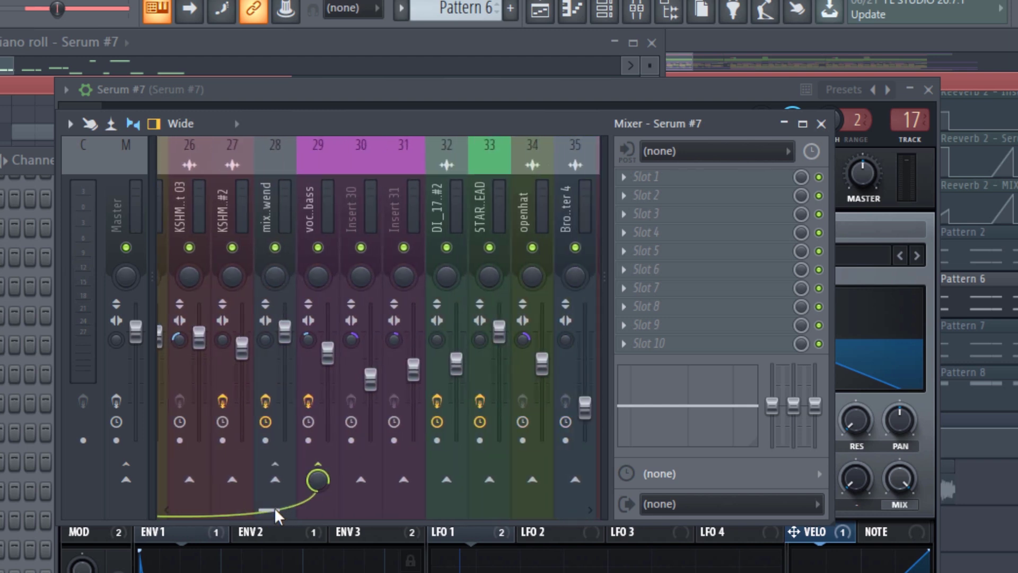
pyautogui.click(324, 206)
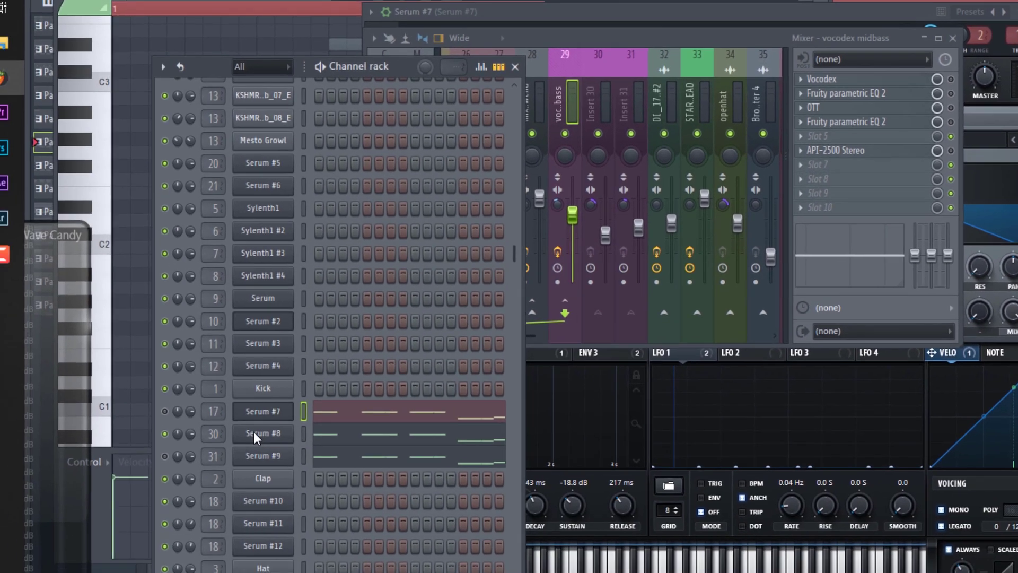
# Step: Bring up the Serum #8 instrument with its FB BS - 2 patch and unmute Serum #7 in the channel rack
pyautogui.click(253, 432)
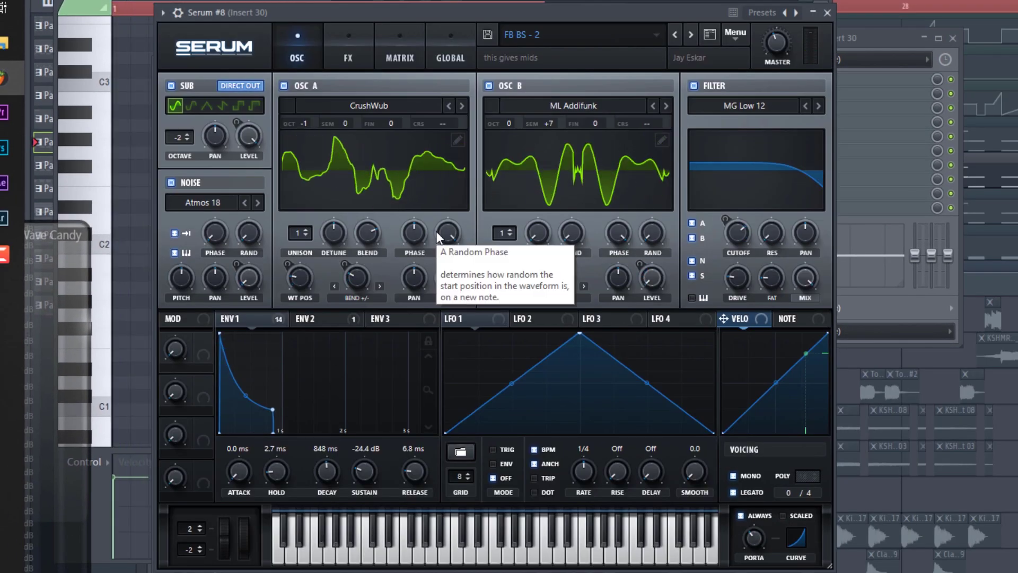
pyautogui.click(869, 39)
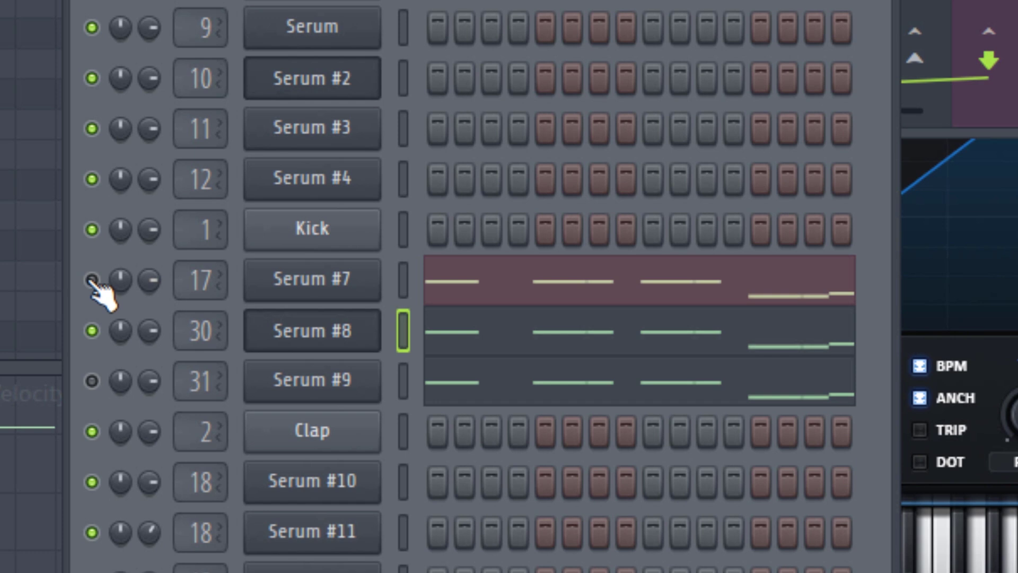
pyautogui.click(92, 280)
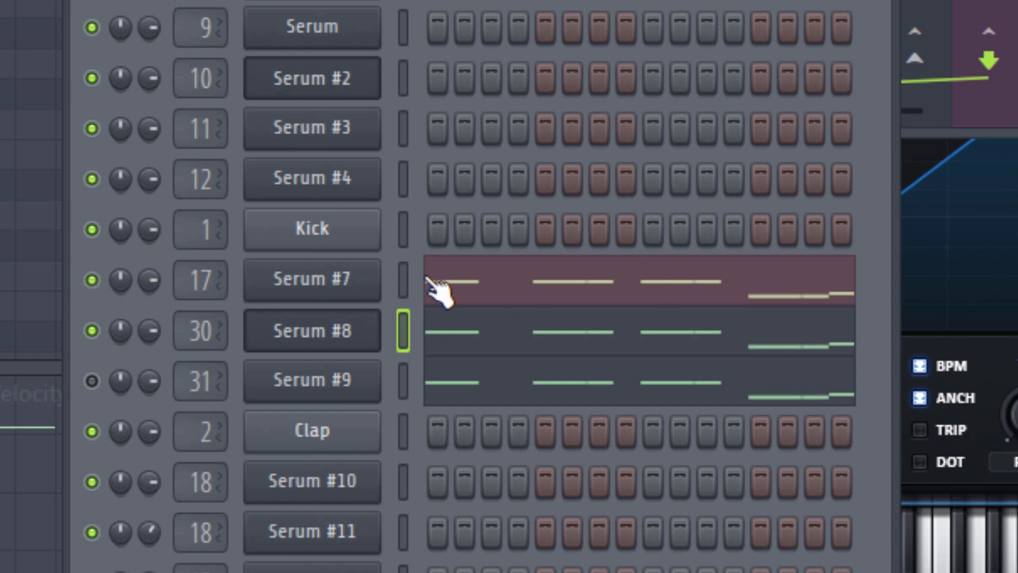
# Step: Review the Serum #7 and Serum #8 instruments and their mixer tracks while both layers are active
pyautogui.click(318, 297)
pyautogui.click(313, 288)
pyautogui.click(323, 292)
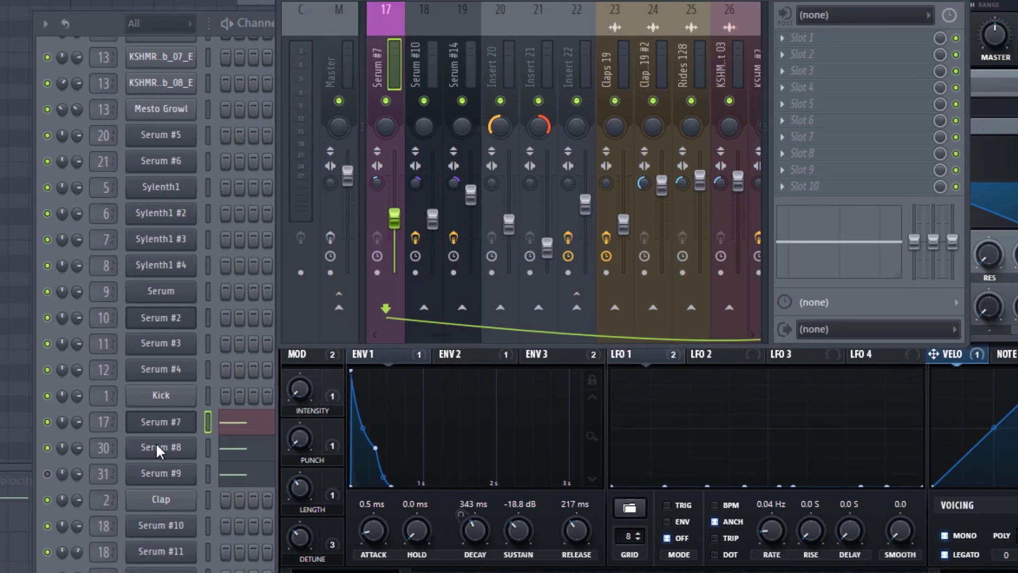
pyautogui.click(157, 446)
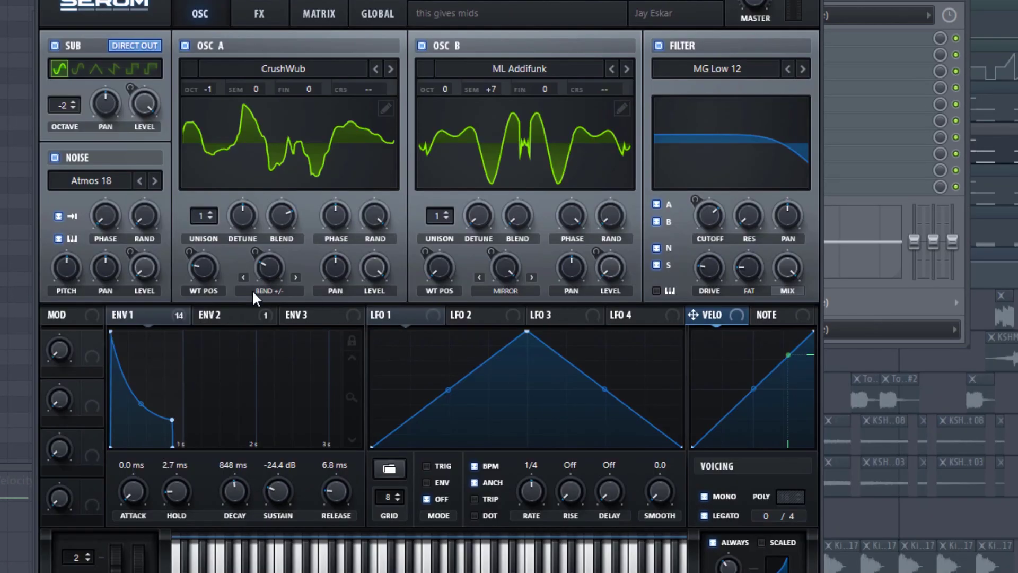
pyautogui.press('F9')
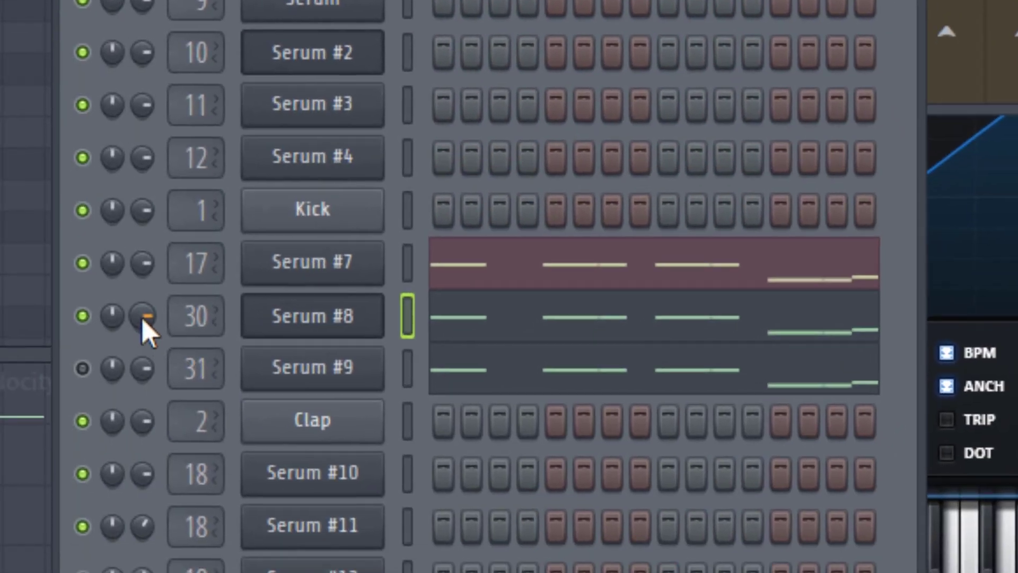
pyautogui.moveTo(141, 316); pyautogui.dragTo(141, 302)
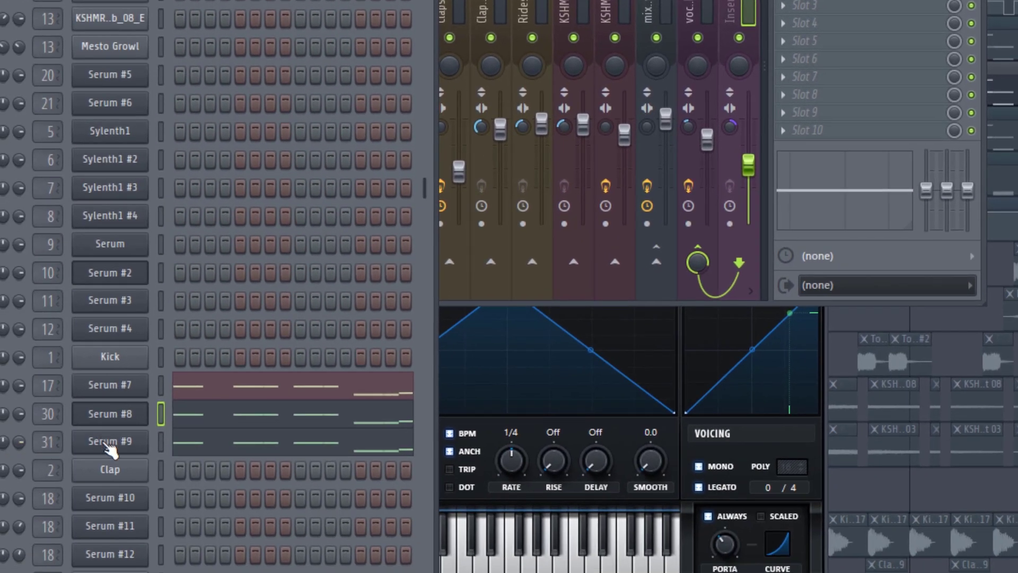
# Step: Bring up Serum #9, check its Insert 31 mixer track and select the vocodex midbass track it feeds
pyautogui.click(109, 444)
pyautogui.press('F9')
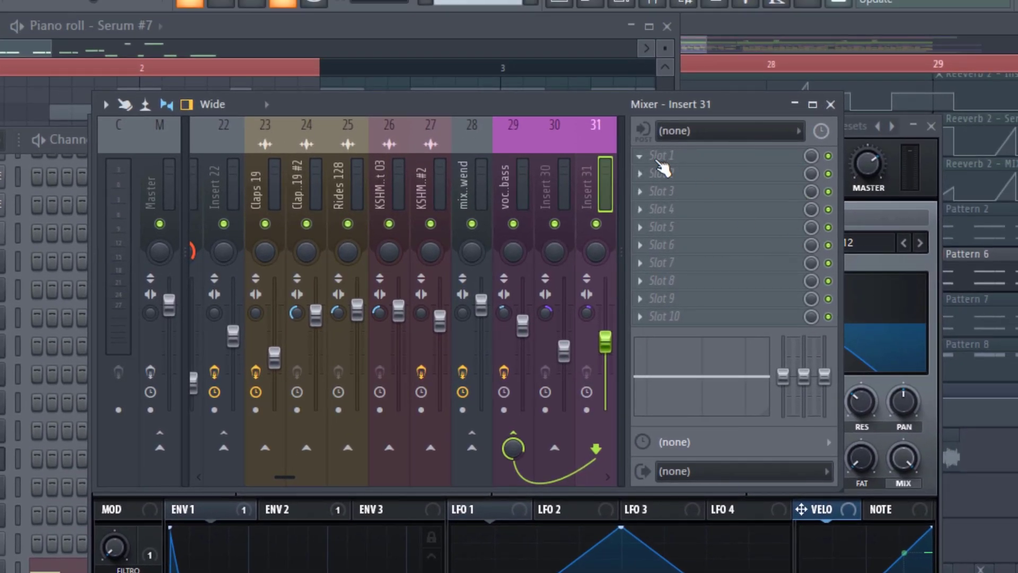
pyautogui.click(515, 180)
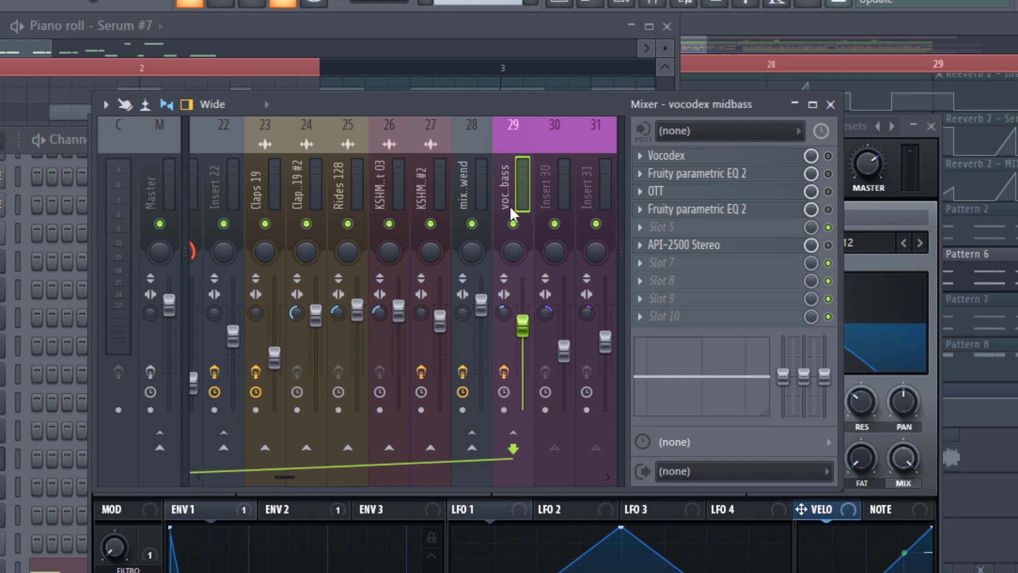
# Step: Open Vocodex on the vocodex midbass track, compare the layered bass with it bypassed during playback, and leave it enabled
pyautogui.click(674, 155)
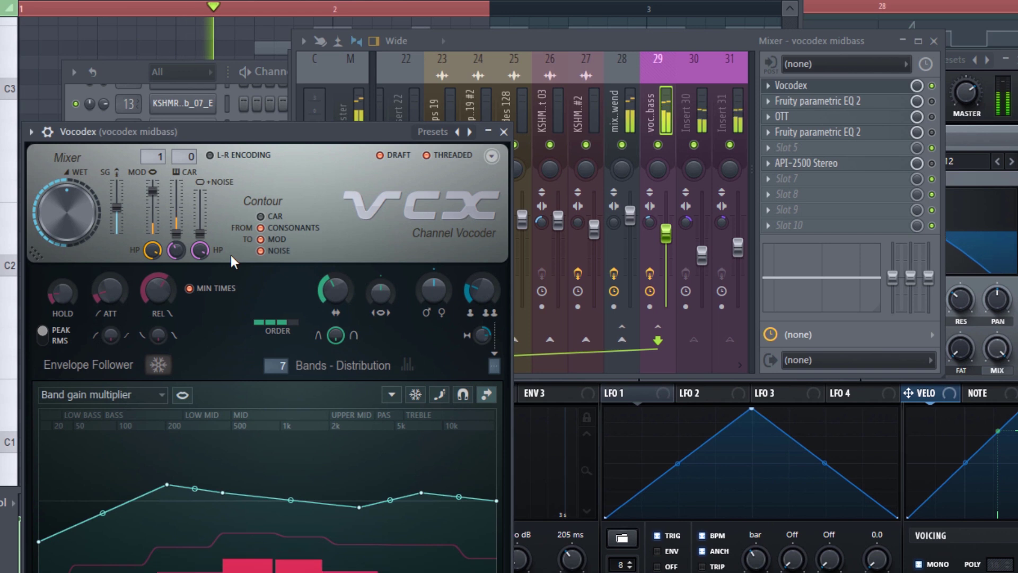
pyautogui.click(932, 86)
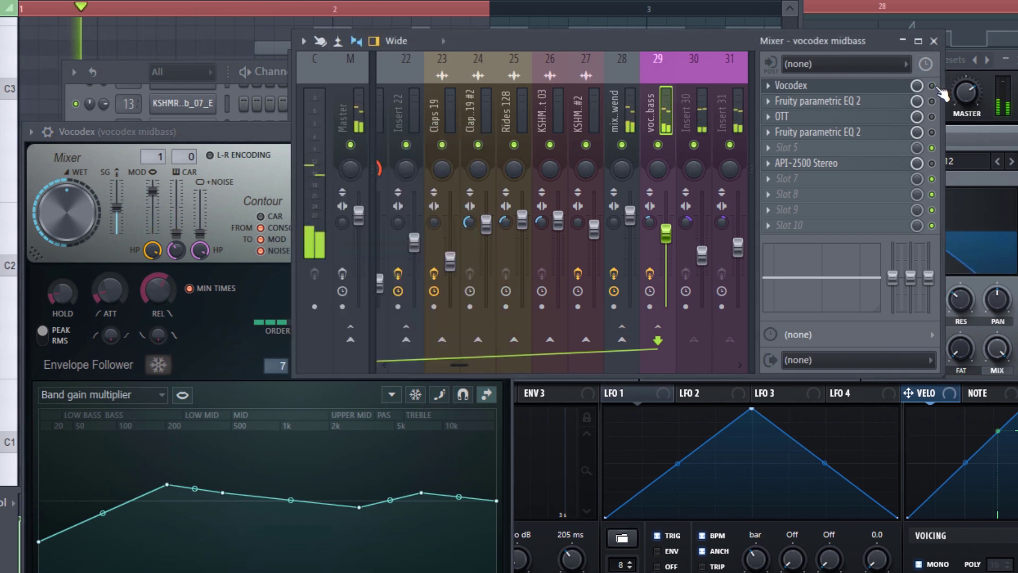
pyautogui.press('space')
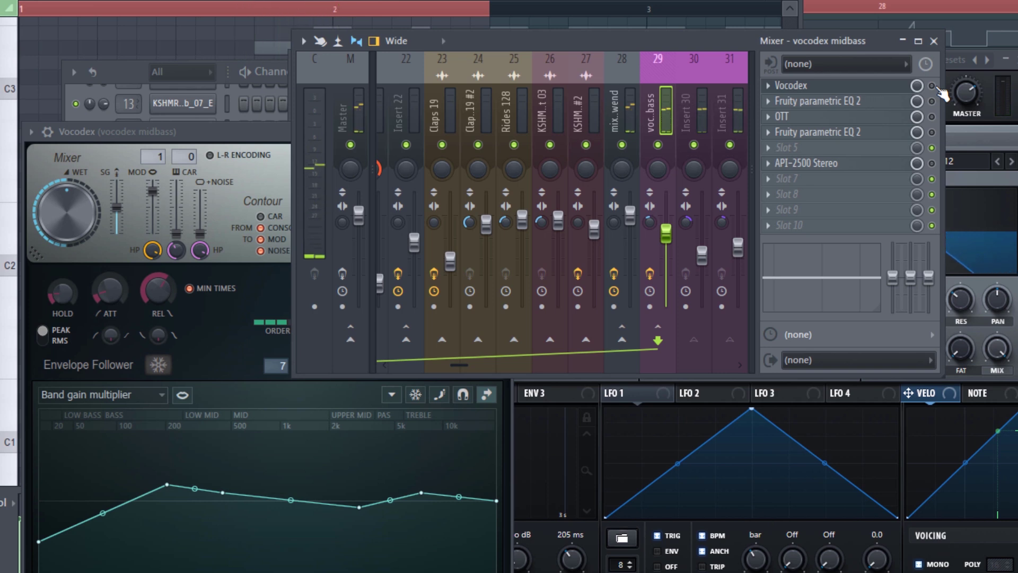
pyautogui.press('space')
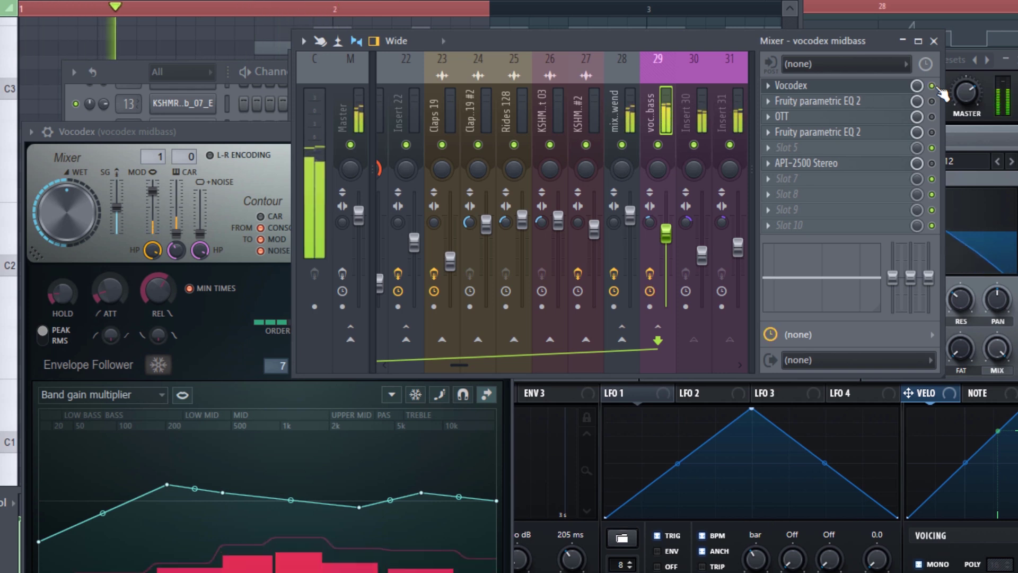
pyautogui.press('space')
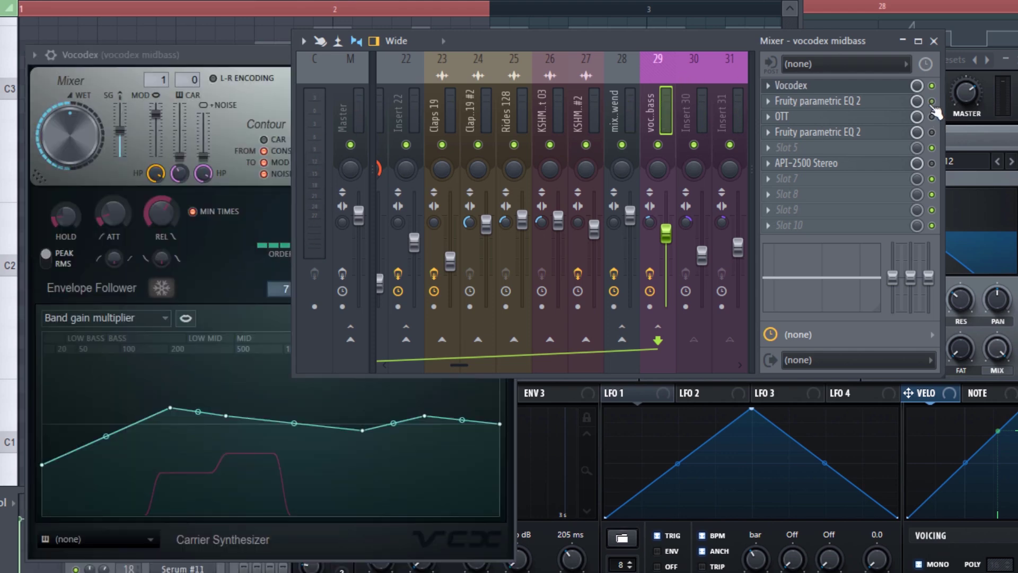
# Step: Enable and open the first Fruity parametric EQ 2 and OTT on the vocodex midbass track
pyautogui.click(879, 102)
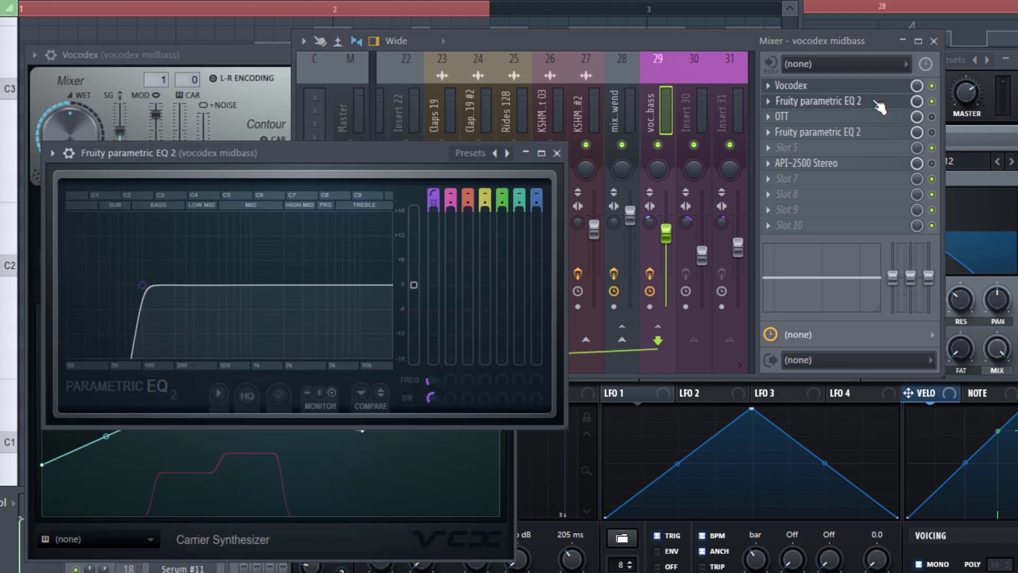
pyautogui.click(940, 121)
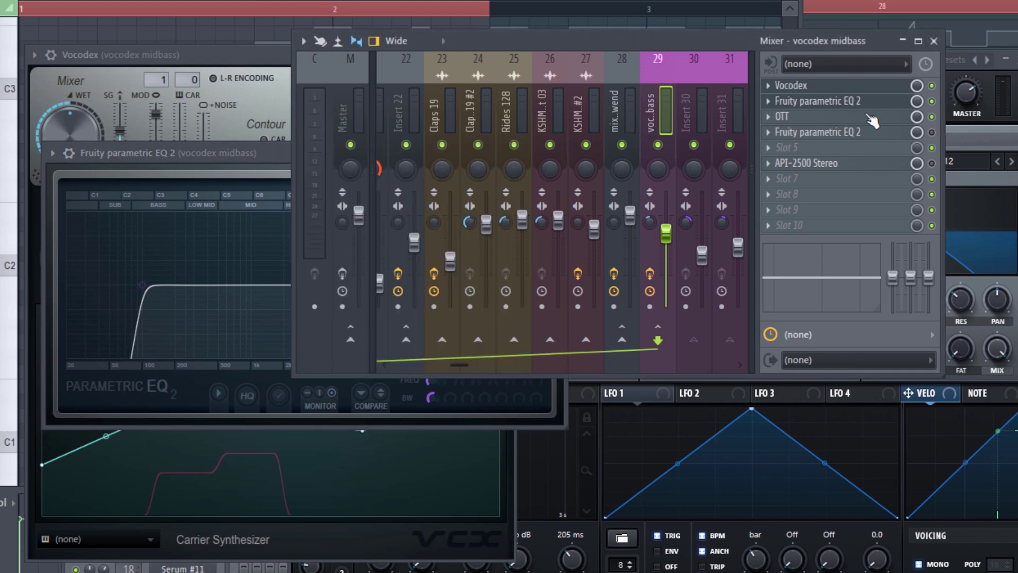
pyautogui.click(870, 116)
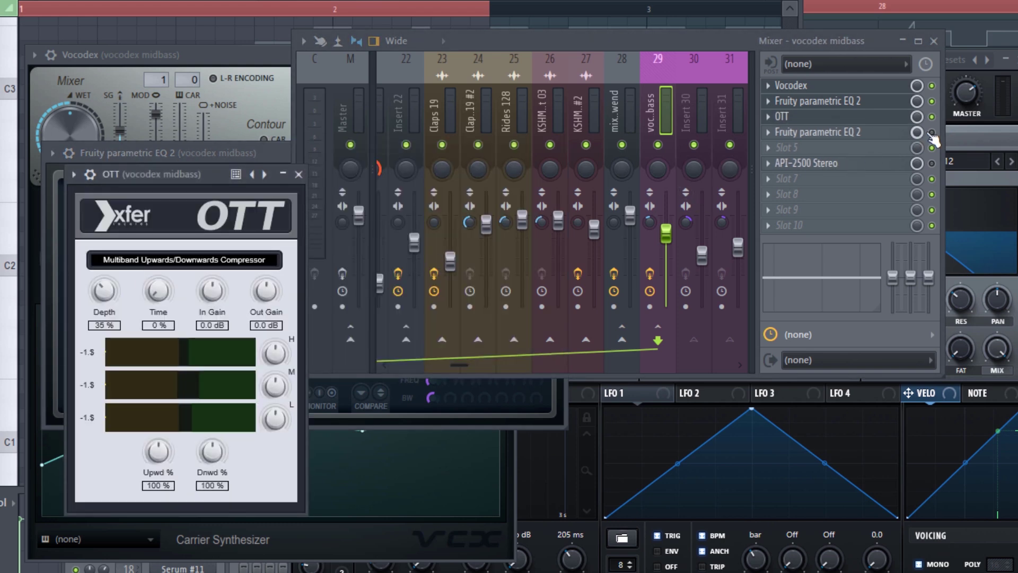
# Step: Open the second Fruity parametric EQ 2 on the vocodex midbass track and raise band 5 around 436 Hz during playback
pyautogui.click(849, 132)
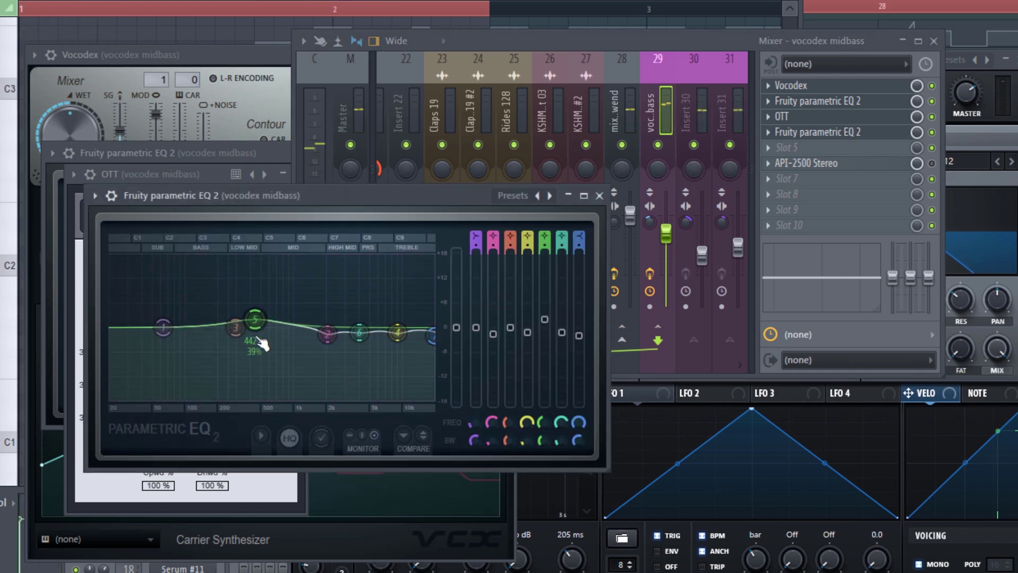
pyautogui.moveTo(255, 318); pyautogui.dragTo(255, 314)
pyautogui.press('space')
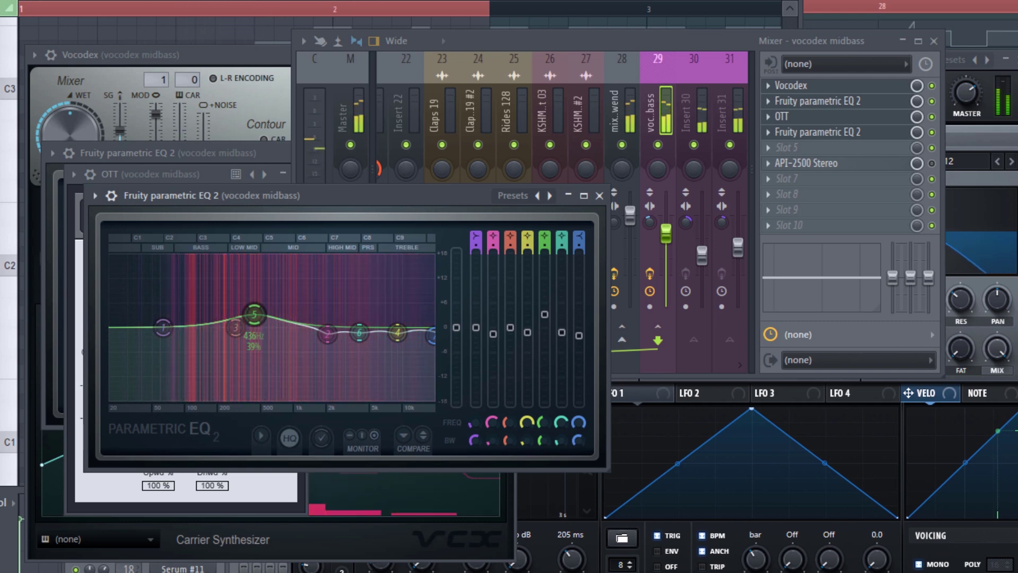
# Step: Check how Insert 30 is routed into the vocodex midbass mixer track and reselect vocodex midbass
pyautogui.click(663, 124)
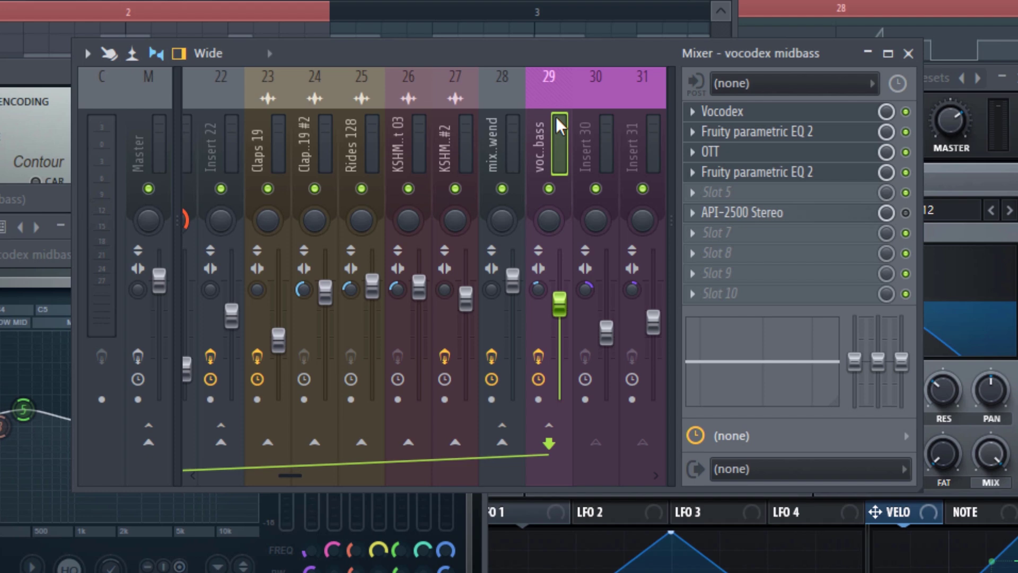
pyautogui.hscroll(3, 555, 117)
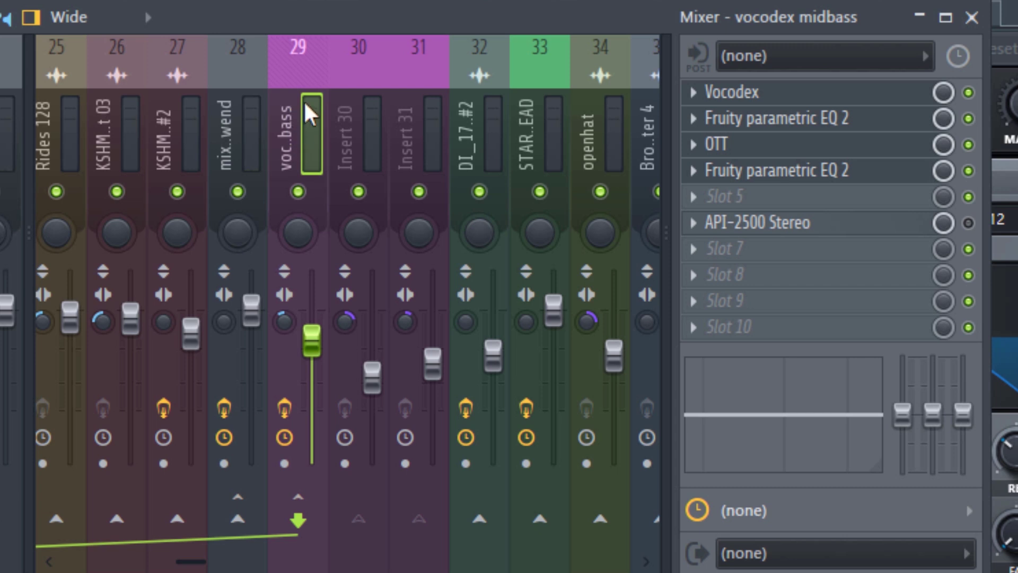
pyautogui.click(352, 130)
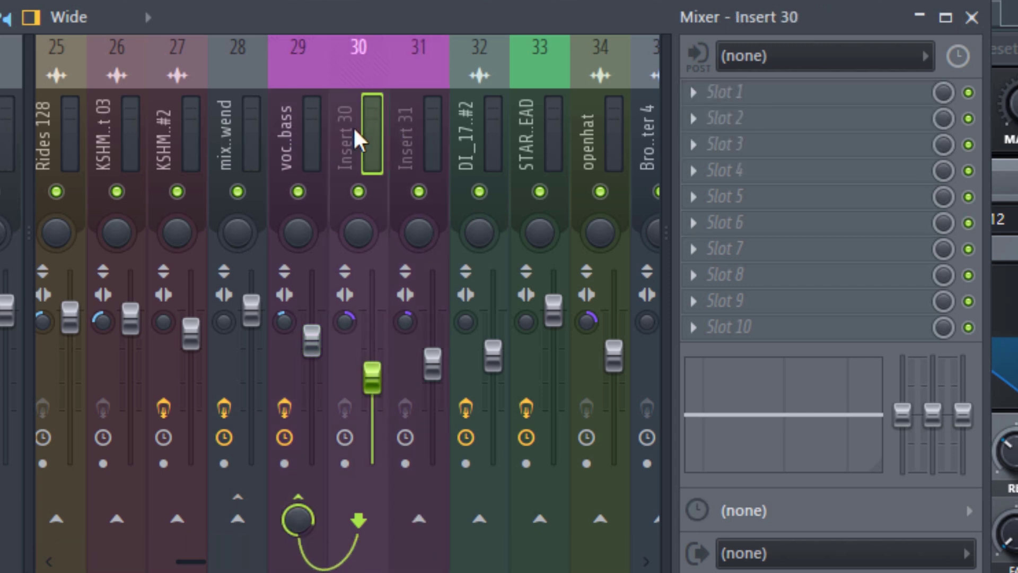
pyautogui.click(301, 132)
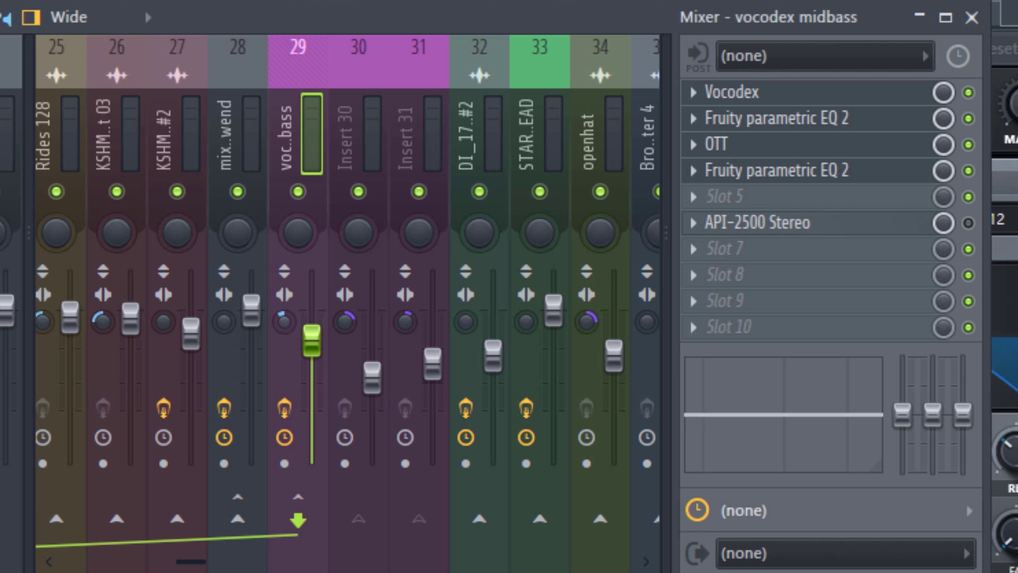
# Step: Compare the layered bass during playback with all vocodex midbass track effects bypassed and re-enabled
pyautogui.press('F6')
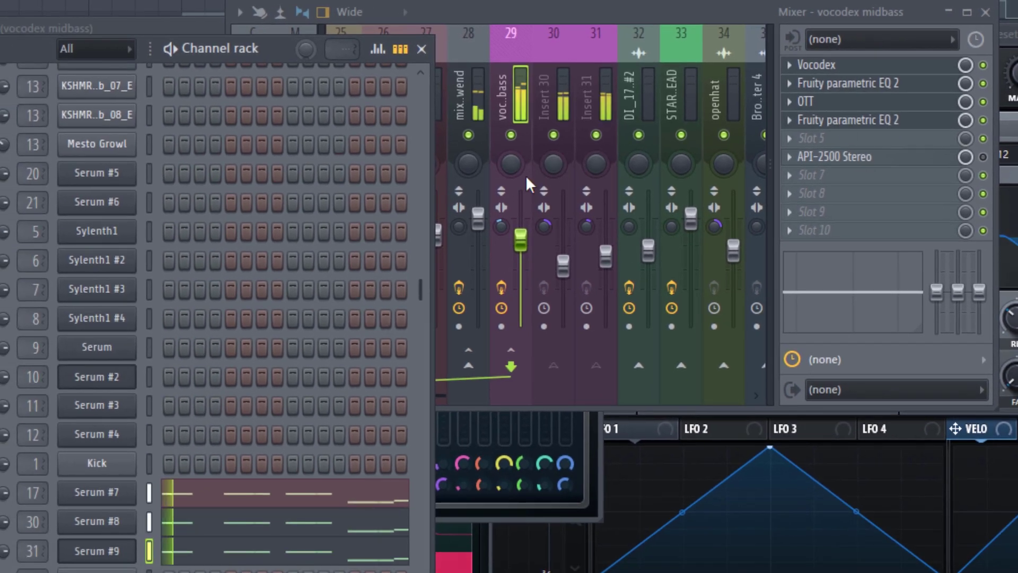
pyautogui.click(513, 24)
pyautogui.click(501, 288)
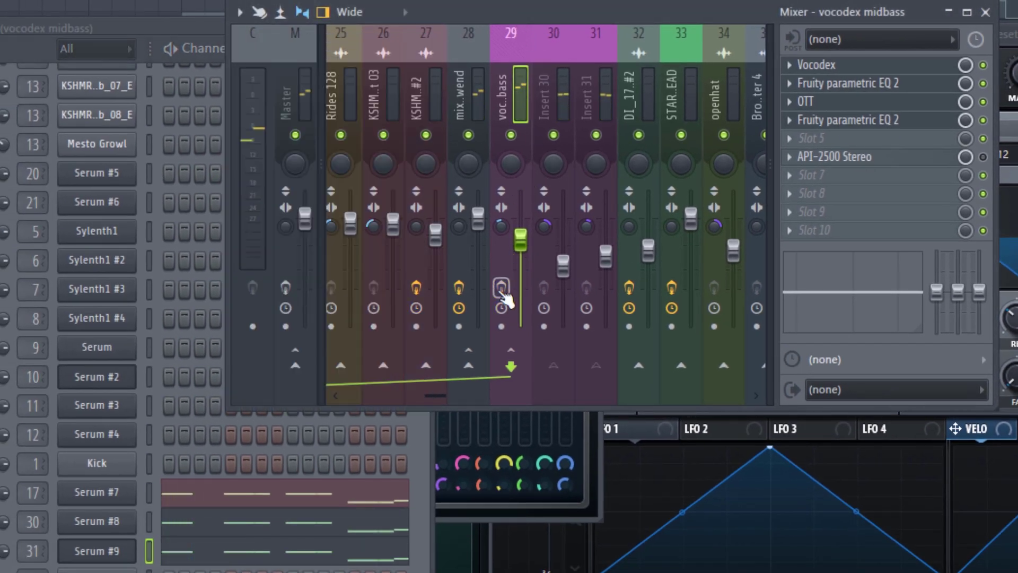
pyautogui.press('space')
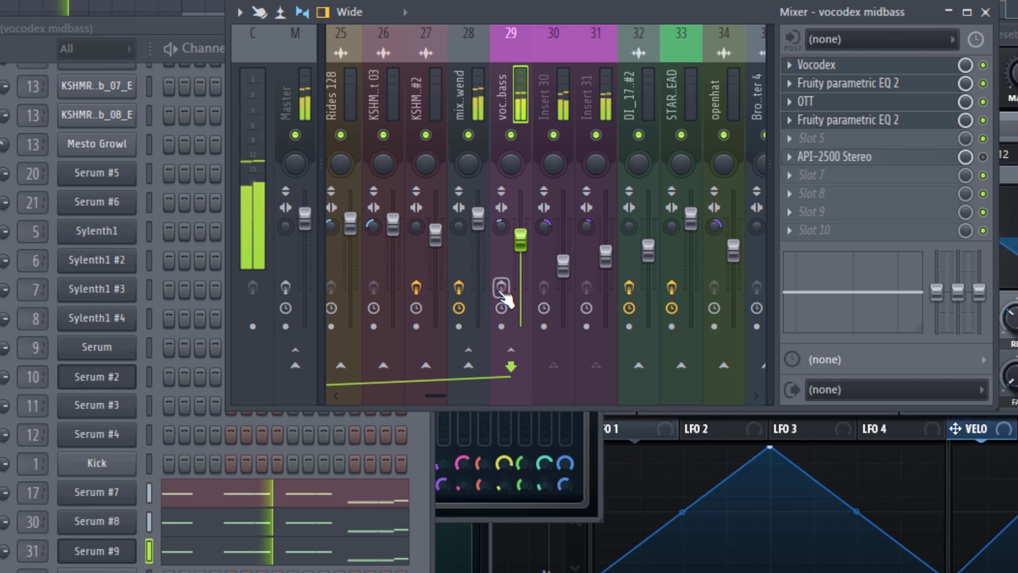
pyautogui.press('space')
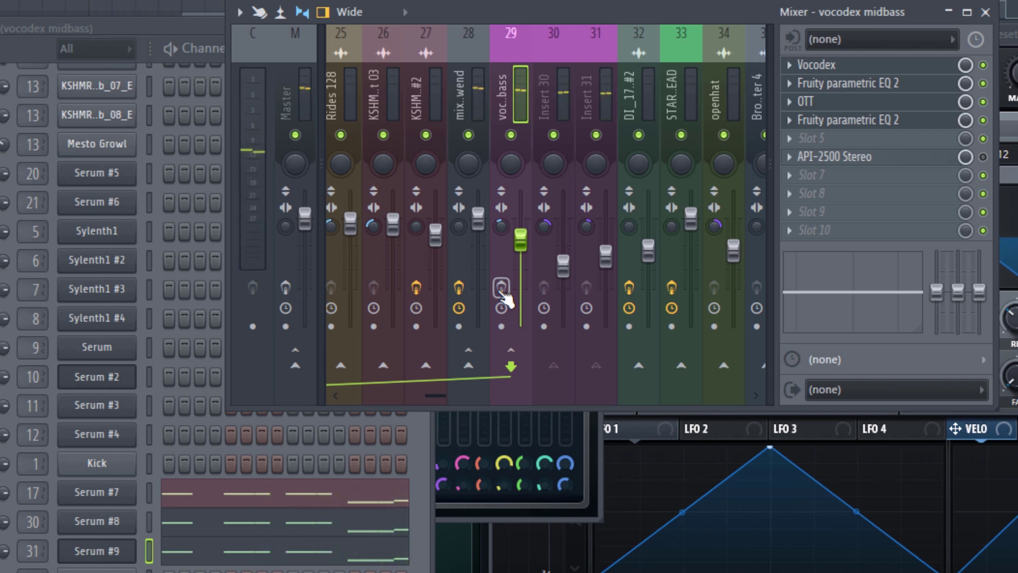
pyautogui.press('space')
pyautogui.press('space')
pyautogui.press('space')
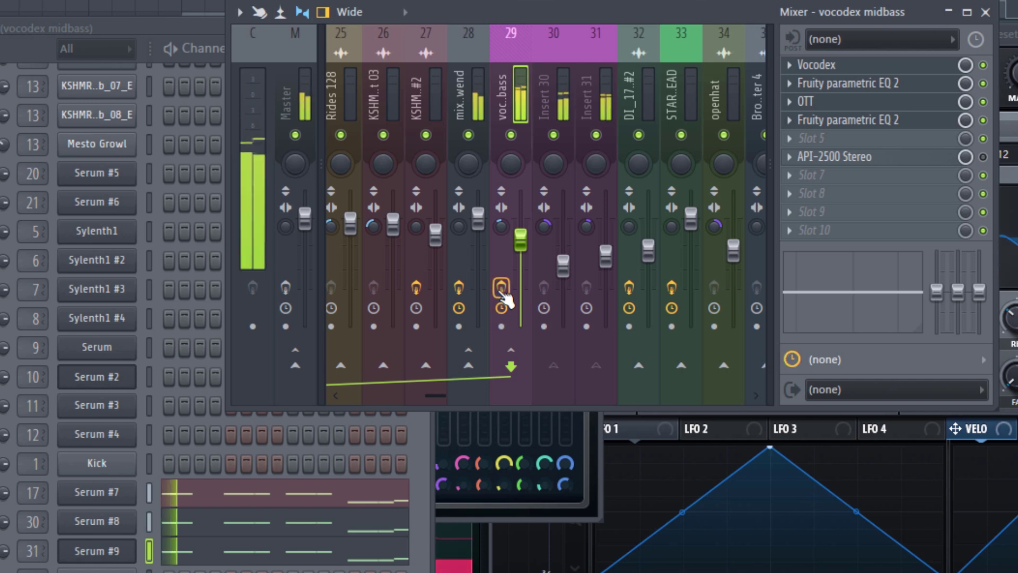
# Step: Return to the playlist and play the Pattern 2 and Pattern 6 bass layers together from bar 25
pyautogui.press('space')
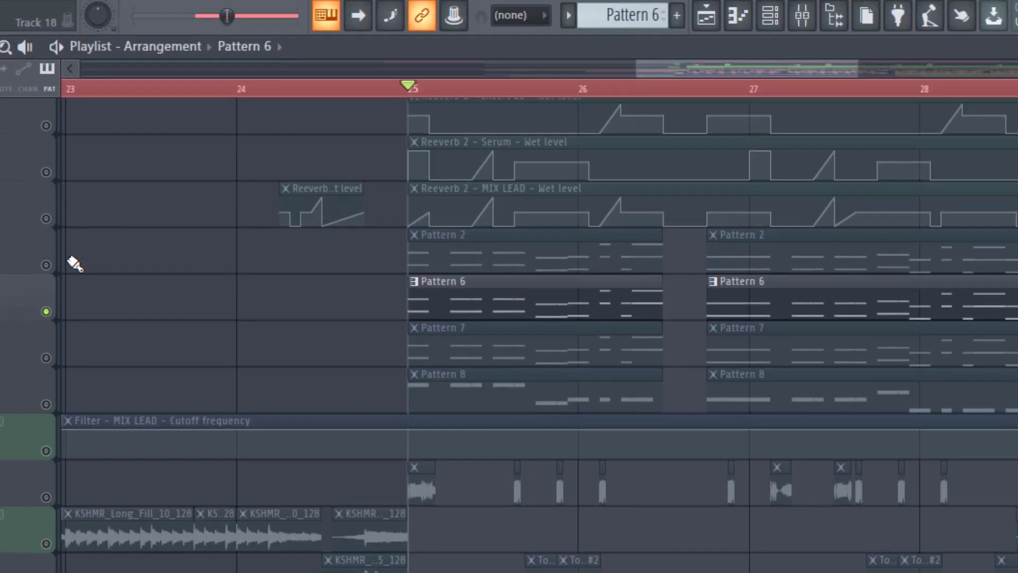
pyautogui.press('space')
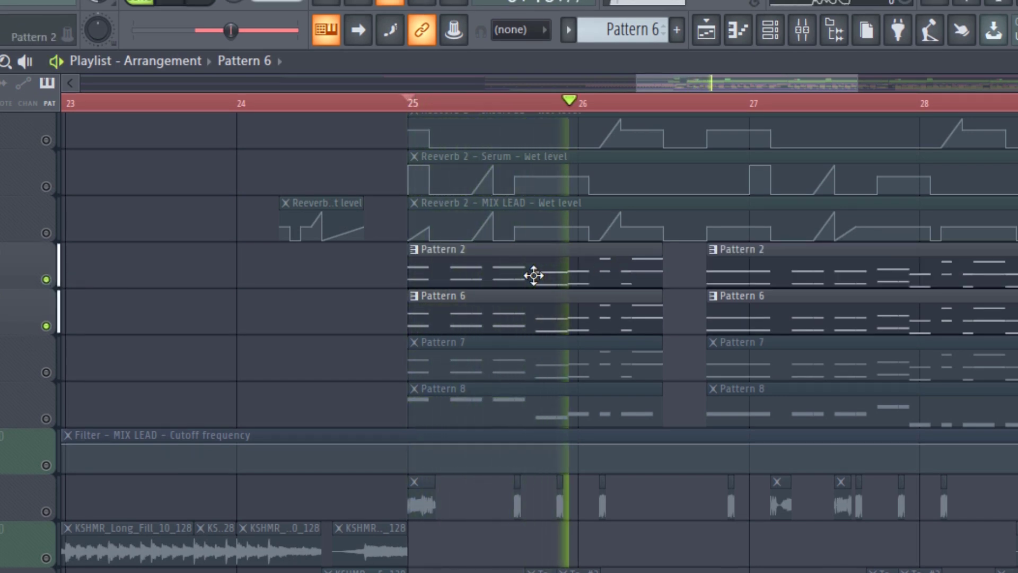
pyautogui.press('space')
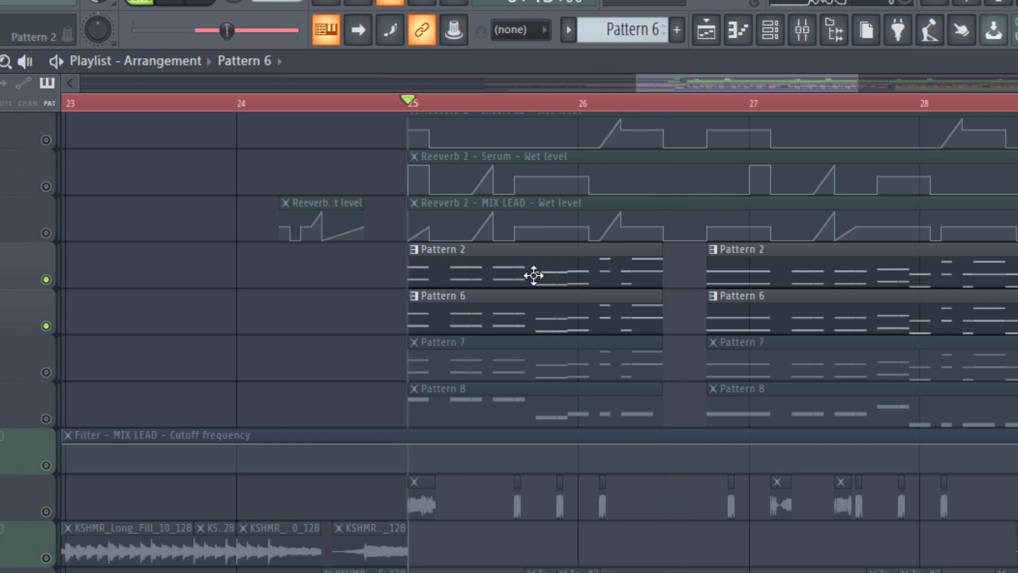
pyautogui.press('KP_Add')
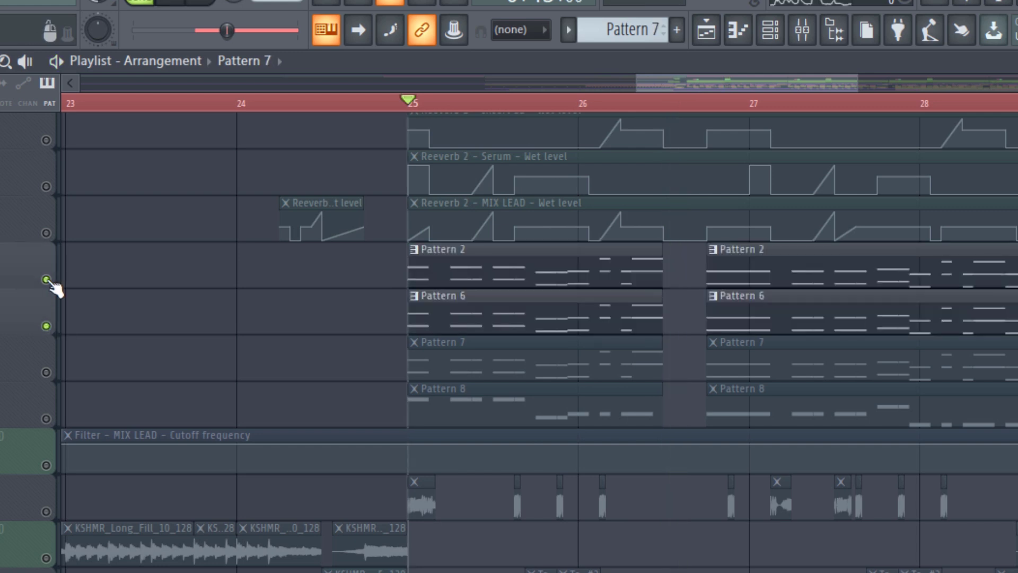
pyautogui.press('space')
pyautogui.press('space')
# Step: Play Pattern 2 alone and Pattern 6 alone from bar 25 by toggling their track mutes, leaving both tracks muted
pyautogui.click(47, 326)
pyautogui.press('space')
pyautogui.press('space')
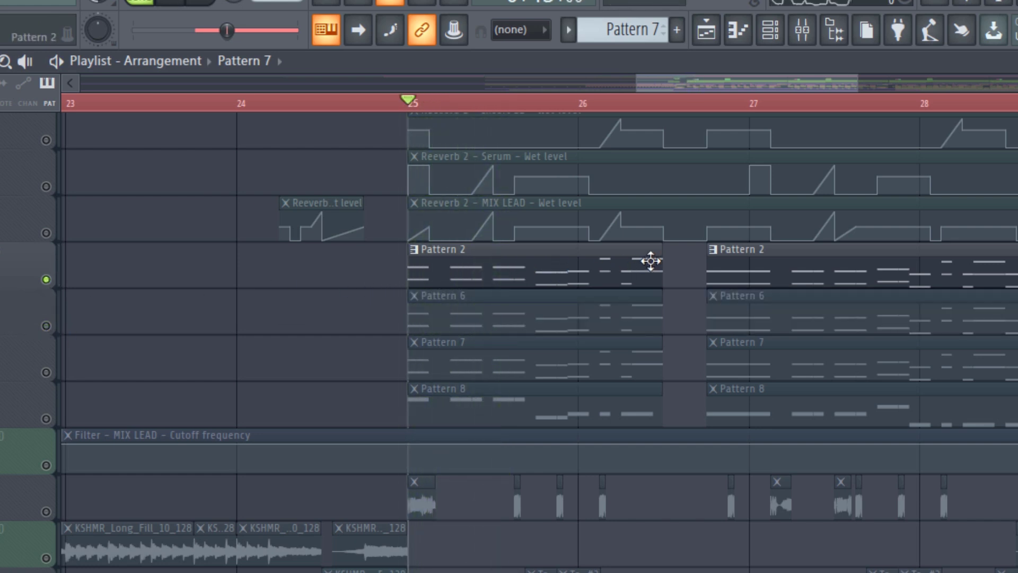
pyautogui.click(46, 325)
pyautogui.click(46, 279)
pyautogui.press('space')
pyautogui.press('space')
pyautogui.click(46, 326)
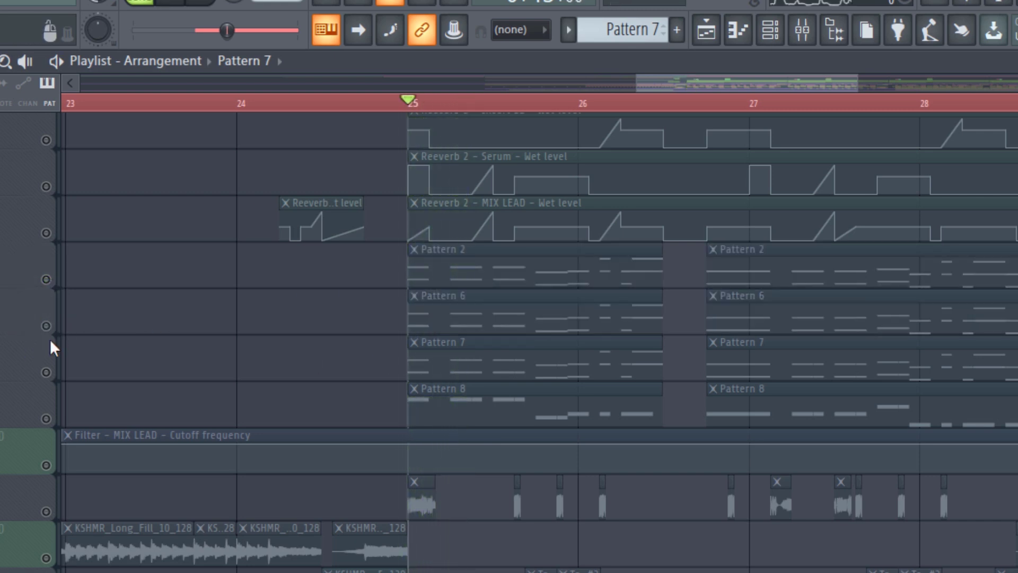
# Step: Unmute the Pattern 7 track and play it on its own from bar 25
pyautogui.click(46, 372)
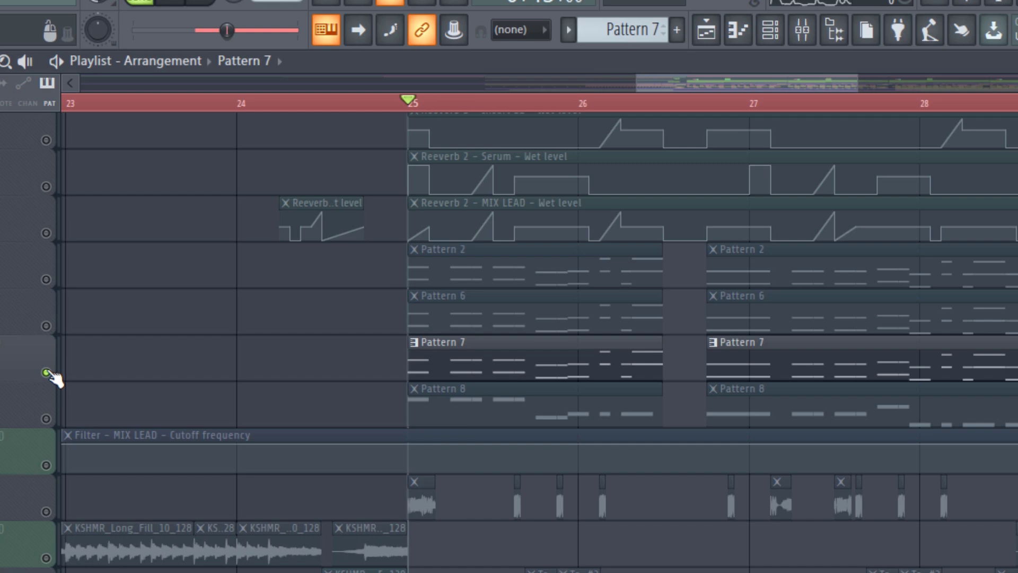
pyautogui.press('space')
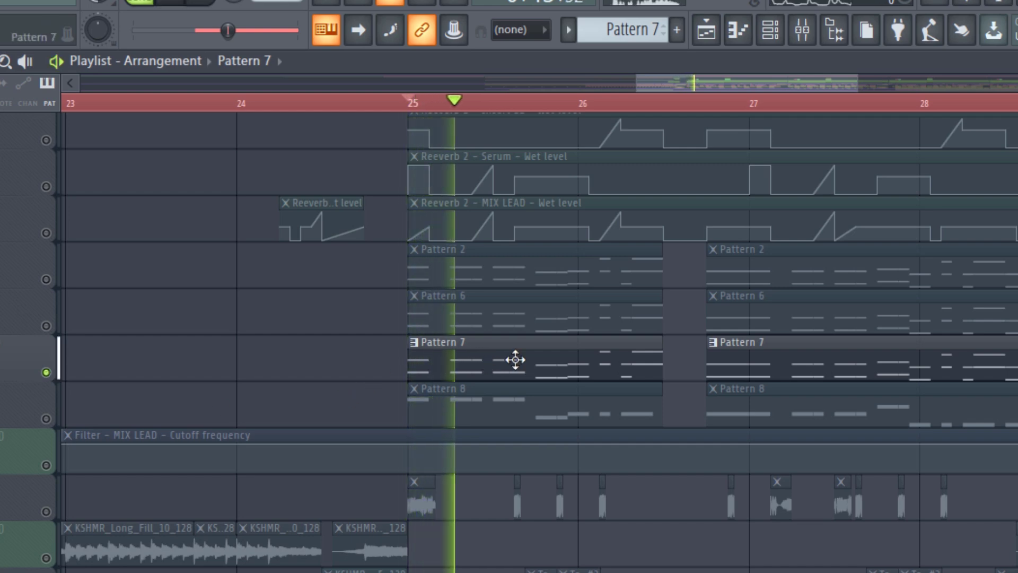
pyautogui.press('space')
# Step: Show Pattern 7's Serum channels and open the Fruity parametric EQ 2 and API-2500 Stereo on the Serum #10 mixer track
pyautogui.press('F6')
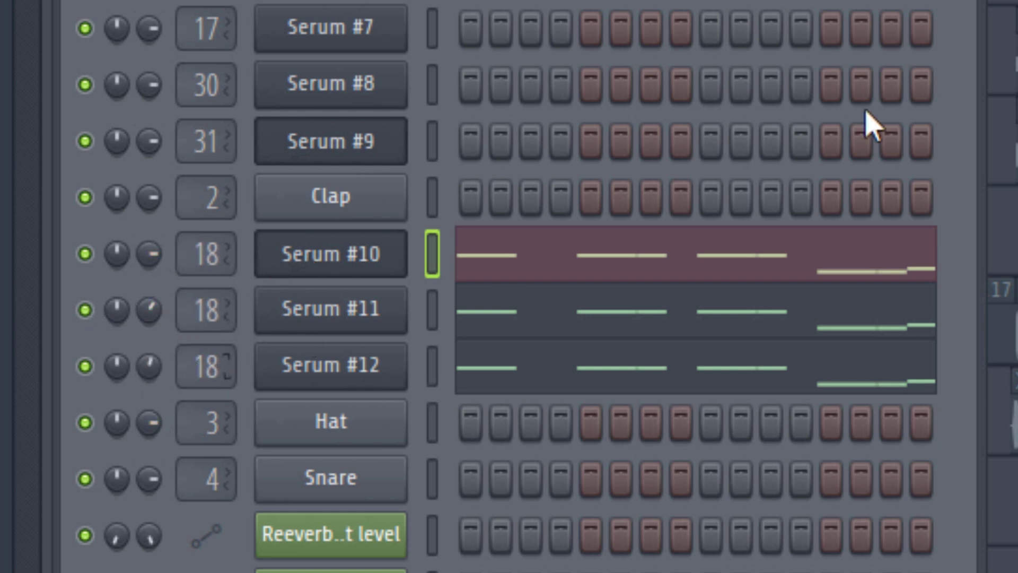
pyautogui.press('F9')
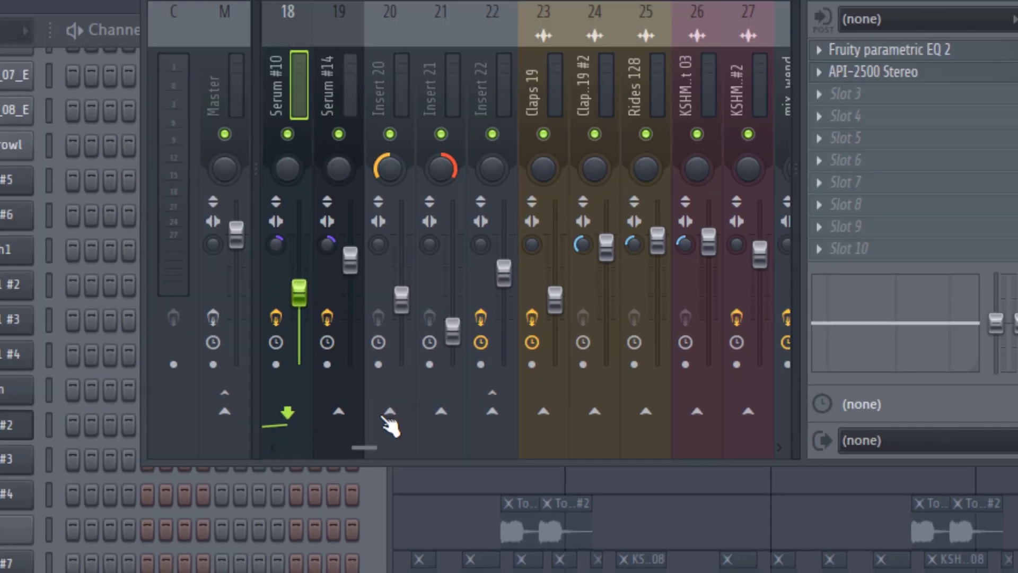
pyautogui.moveTo(292, 523); pyautogui.dragTo(284, 522)
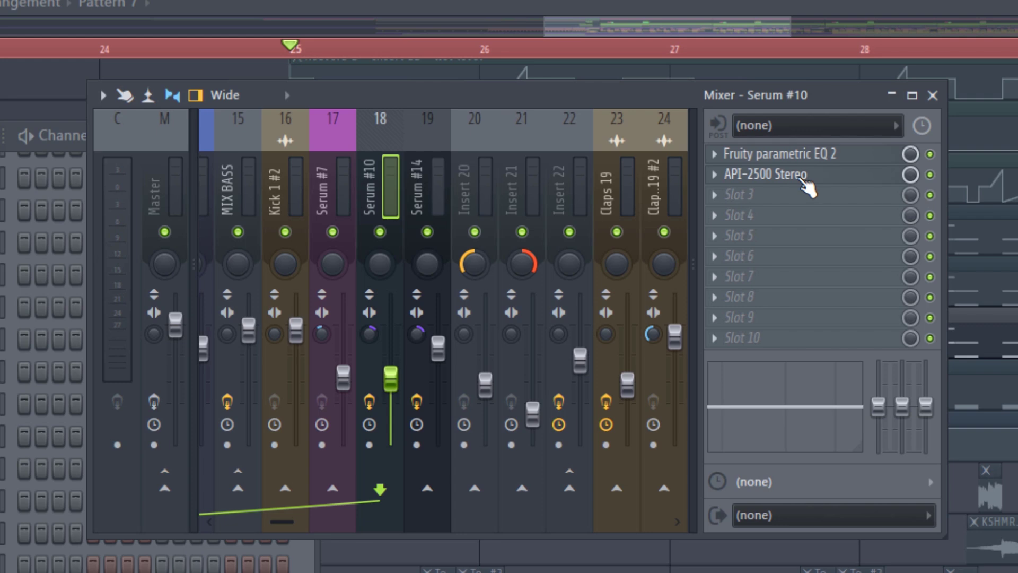
pyautogui.click(830, 155)
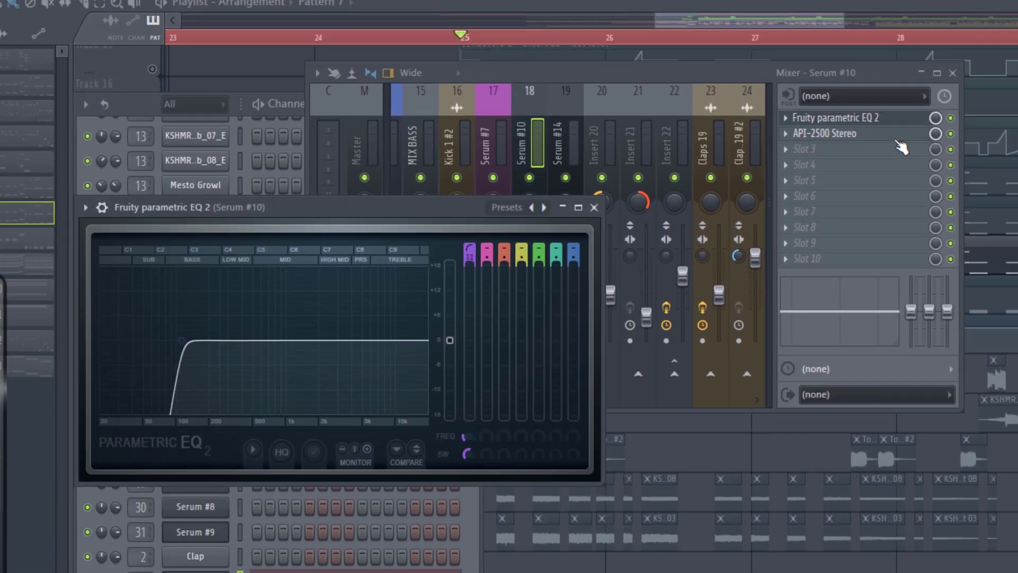
pyautogui.click(902, 139)
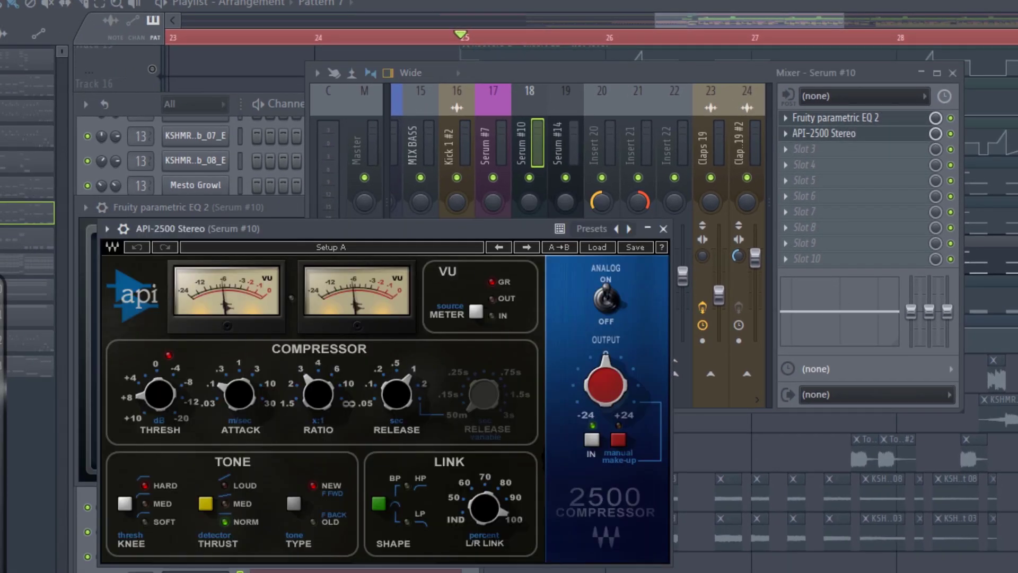
# Step: Unmute Tracks 18 and 19 in the playlist and play Patterns 2, 6 and 7 together from bar 25
pyautogui.press('F5')
pyautogui.press('space')
pyautogui.press('space')
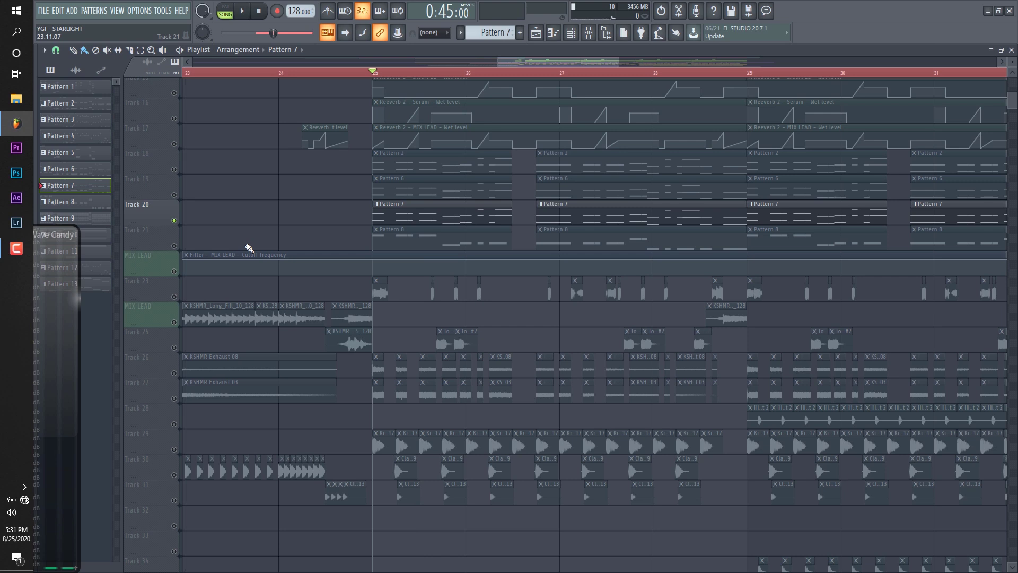
pyautogui.moveTo(174, 195); pyautogui.dragTo(175, 170)
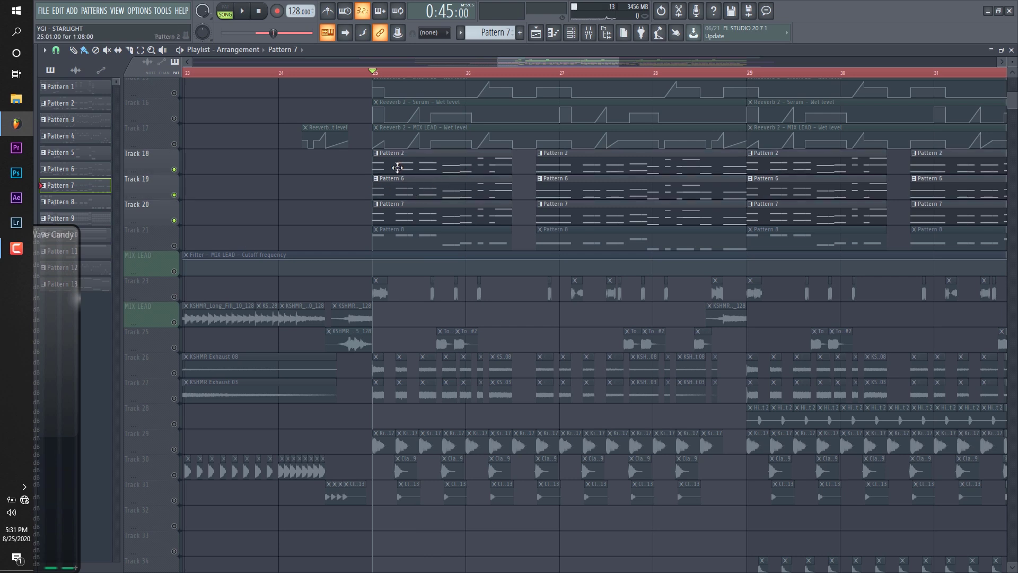
pyautogui.press('space')
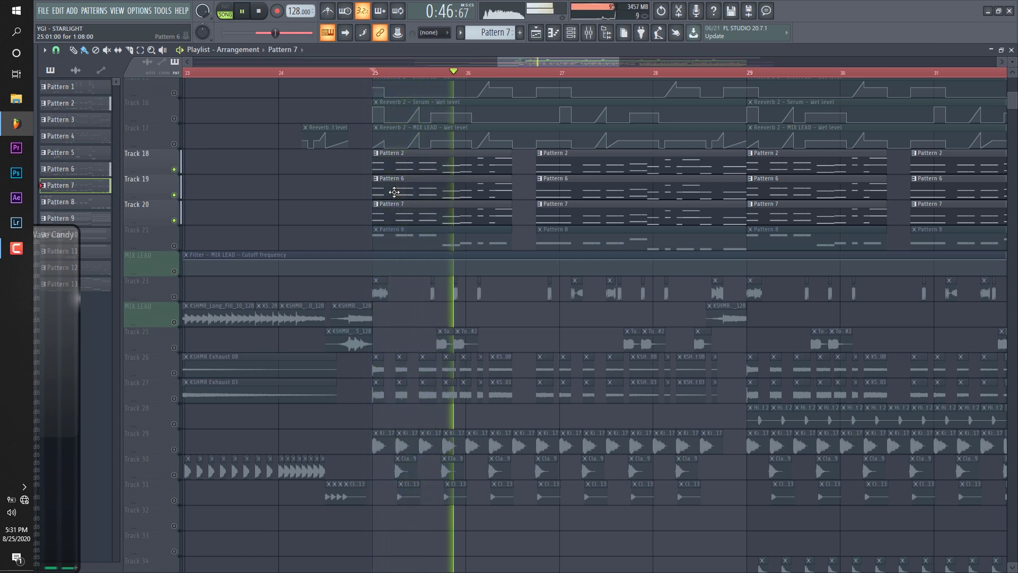
# Step: Compare the layered bass from bar 25 with Track 20 (Pattern 7) muted and unmuted
pyautogui.click(174, 220)
pyautogui.press('space')
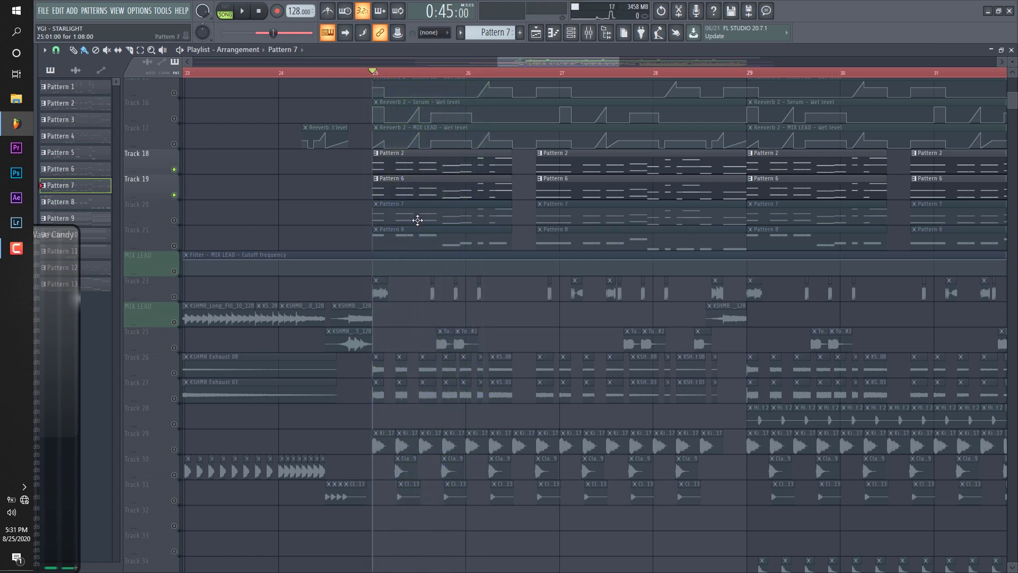
pyautogui.press('space')
pyautogui.press('space')
pyautogui.click(174, 220)
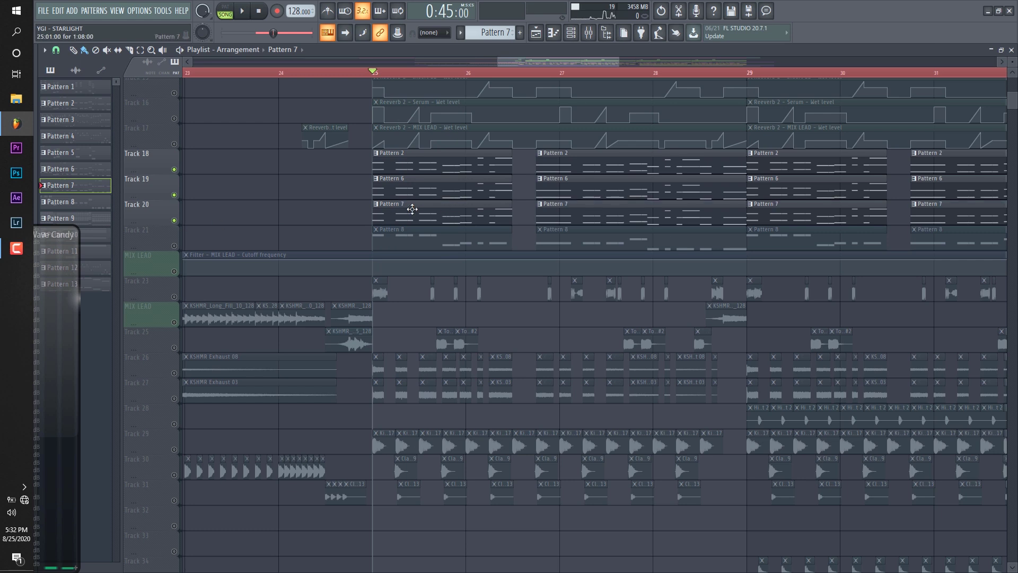
pyautogui.press('space')
pyautogui.press('space')
# Step: Mute Tracks 18 to 20, unmute Track 21 and play Pattern 8 alone from bar 25
pyautogui.moveTo(174, 220); pyautogui.dragTo(174, 169)
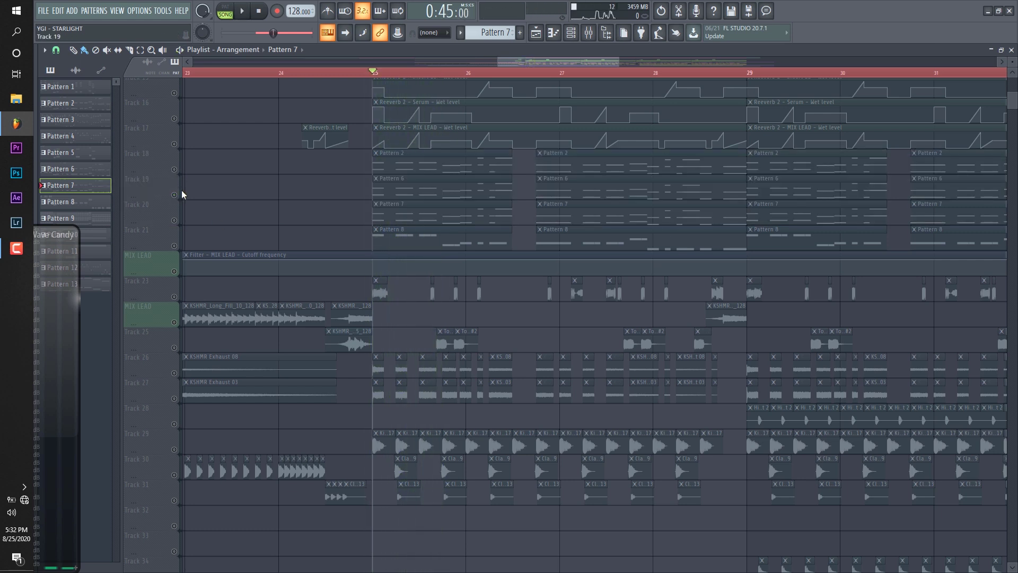
pyautogui.click(174, 247)
pyautogui.press('space')
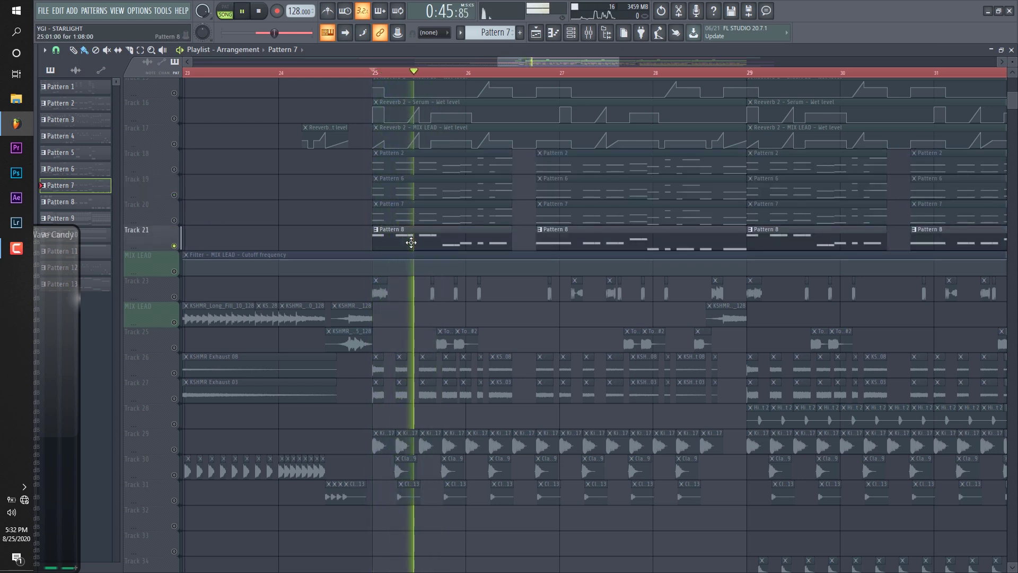
pyautogui.press('space')
# Step: Open Pattern 8's notes in the piano roll and show the Serum #14 channel and its mixer track with API-2500 Mono
pyautogui.doubleClick(411, 242)
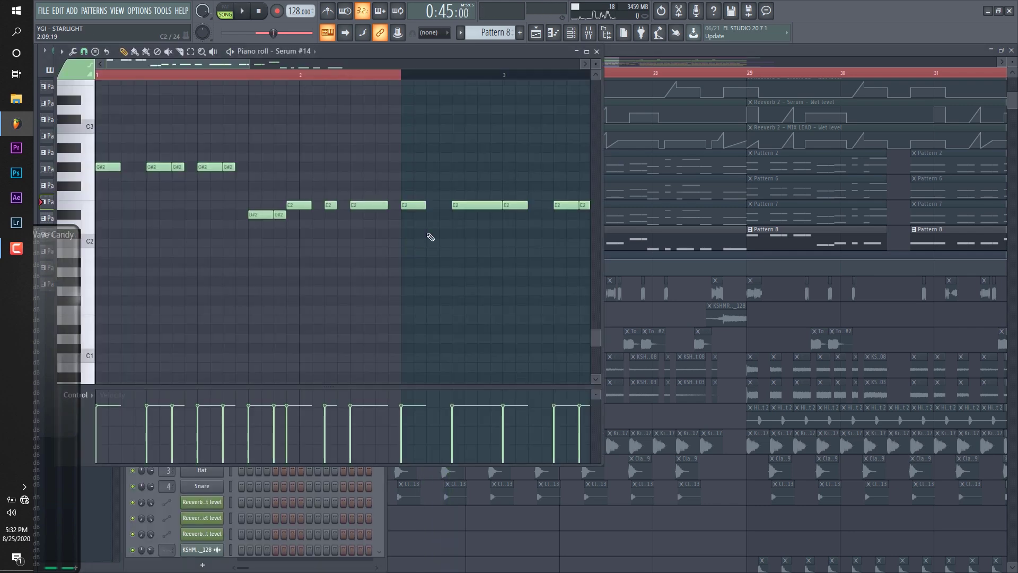
pyautogui.click(569, 34)
pyautogui.moveTo(381, 236); pyautogui.dragTo(378, 134)
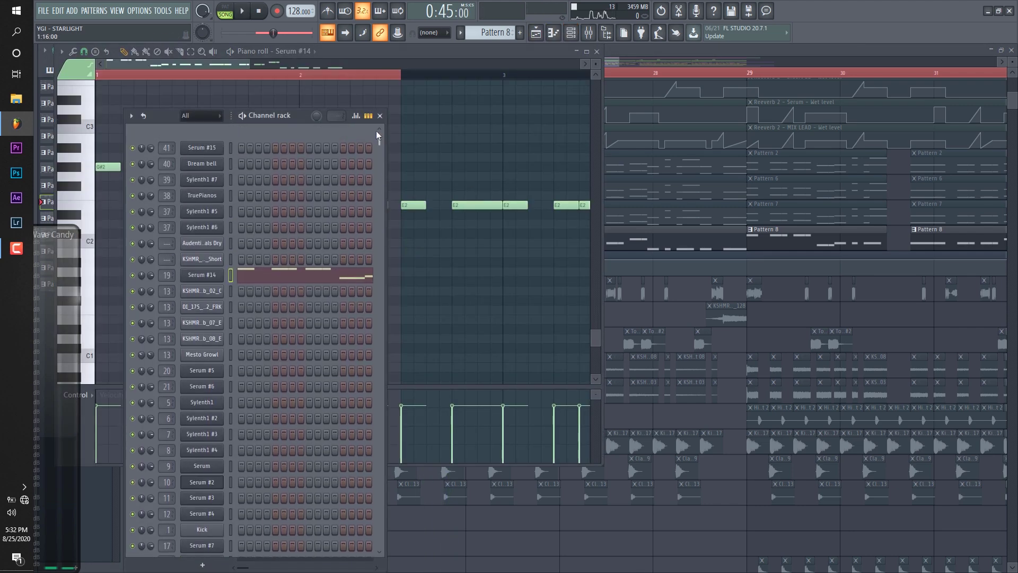
pyautogui.press('F9')
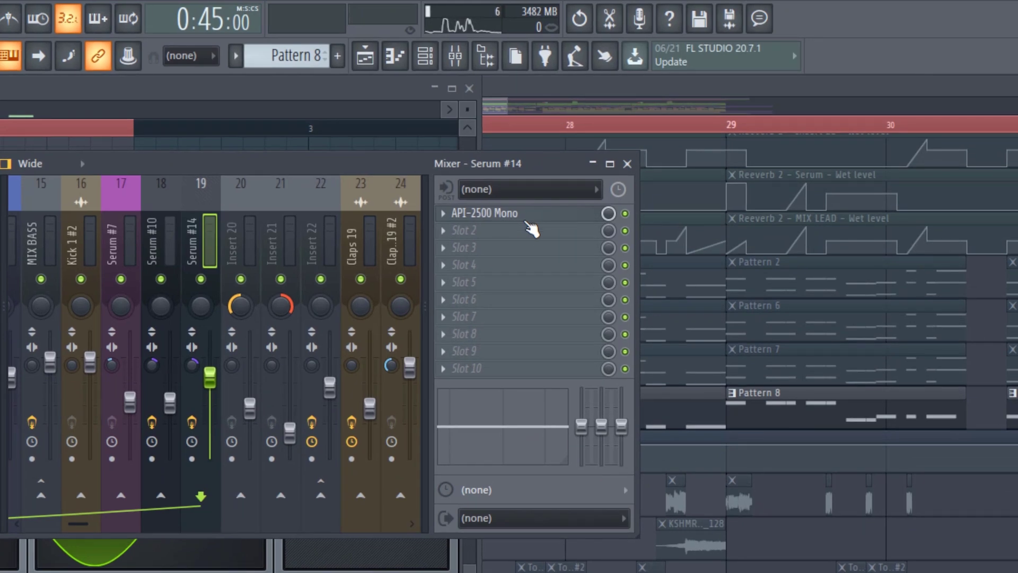
pyautogui.moveTo(78, 524); pyautogui.dragTo(30, 520)
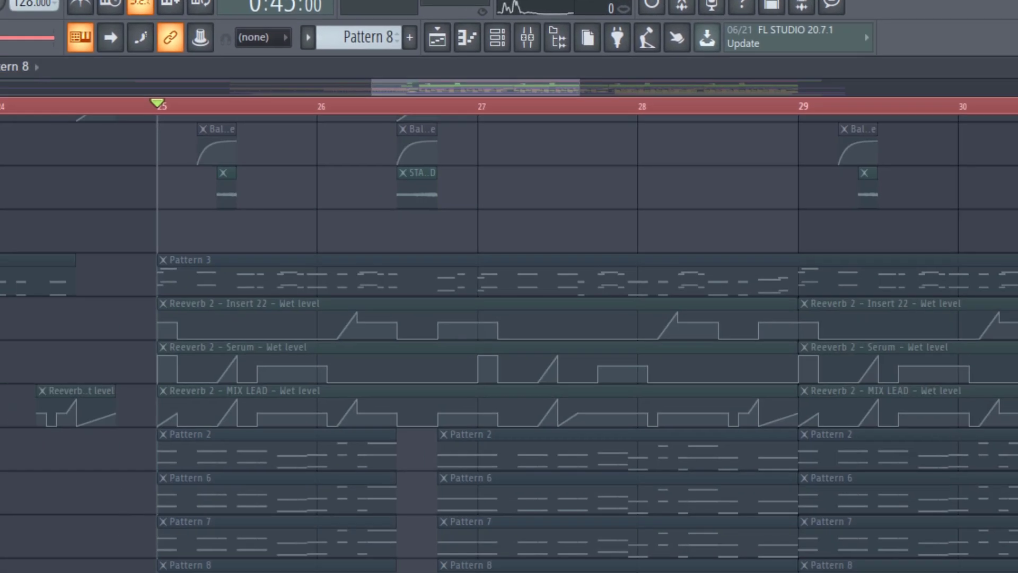
# Step: Solo Track 14 in the playlist, play the Pattern 3 lead and open the pattern for editing
pyautogui.rightClick(46, 224)
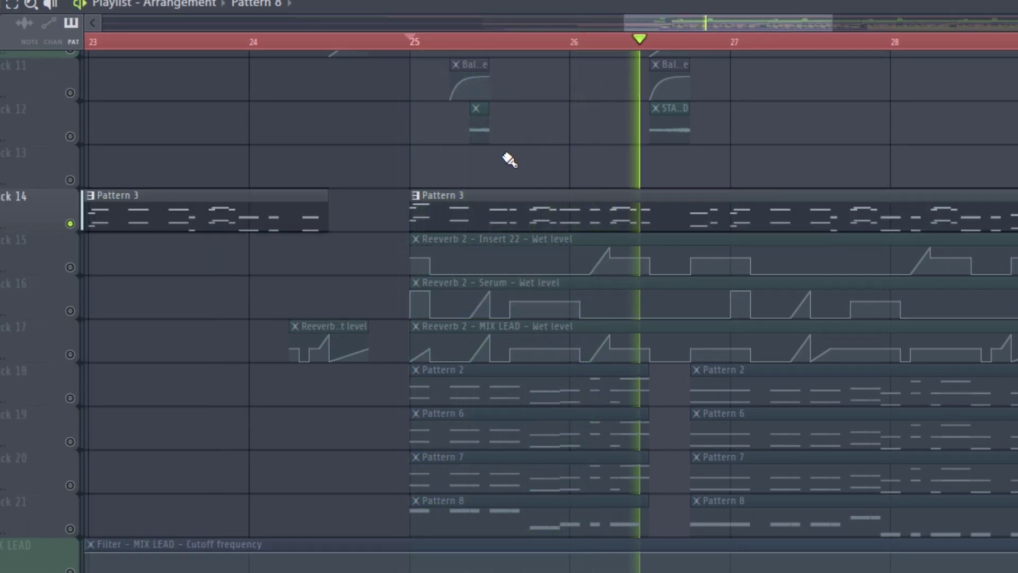
pyautogui.press('space')
pyautogui.doubleClick(510, 190)
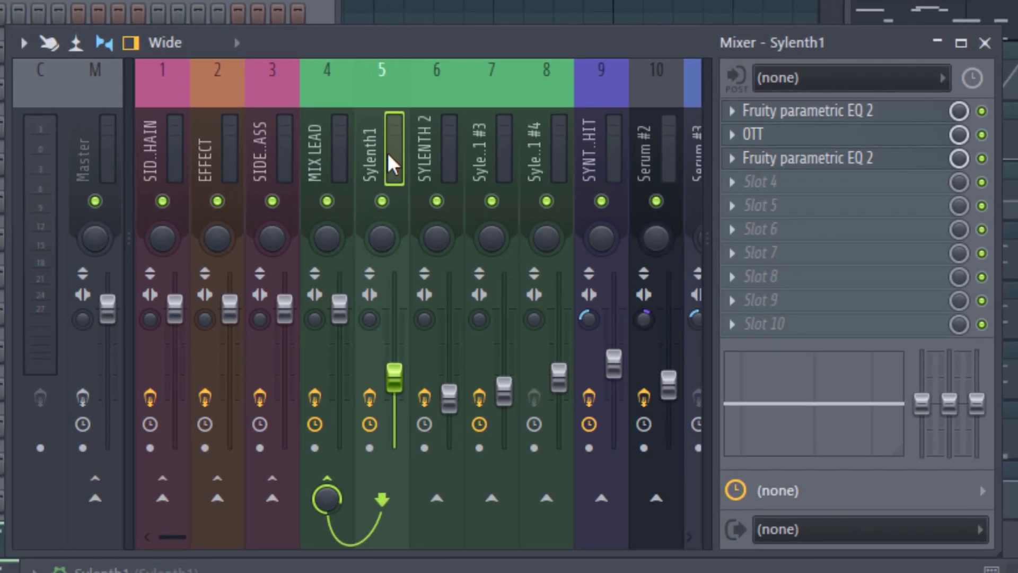
# Step: Open both Fruity parametric EQ 2 instances and OTT on the Sylenth1 mixer track and examine the second EQ during playback
pyautogui.click(925, 111)
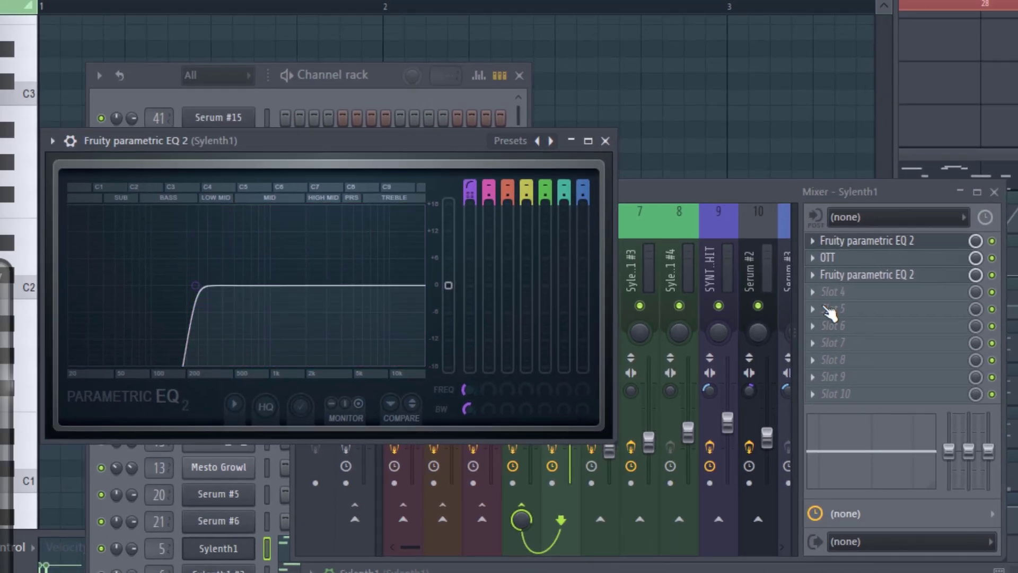
pyautogui.click(860, 262)
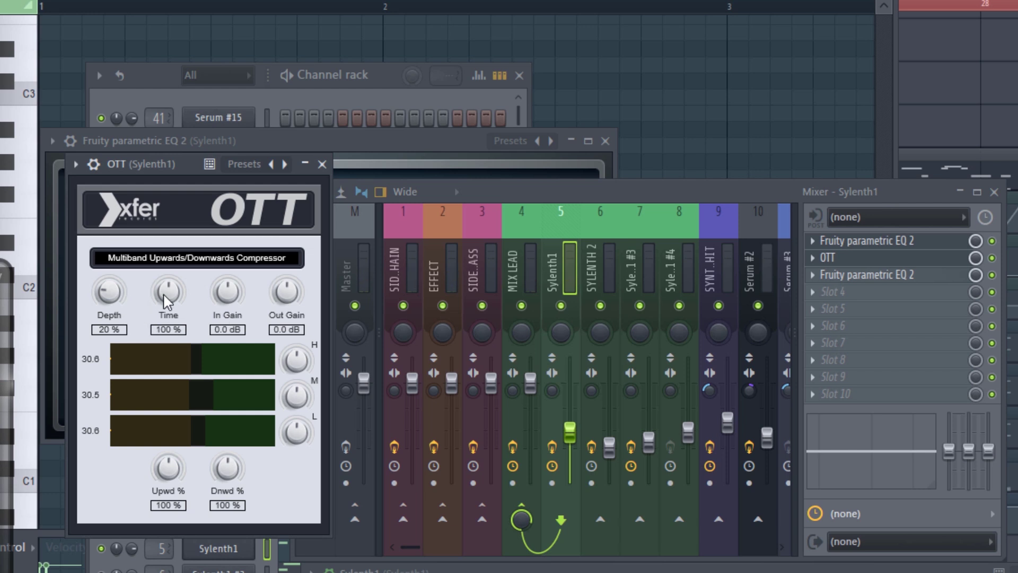
pyautogui.click(831, 274)
pyautogui.press('space')
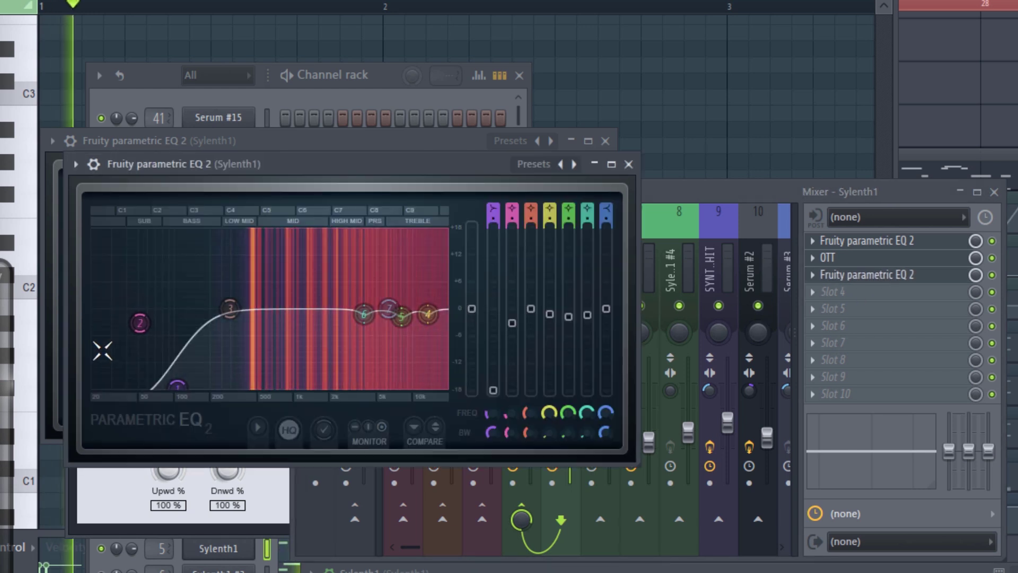
pyautogui.press('space')
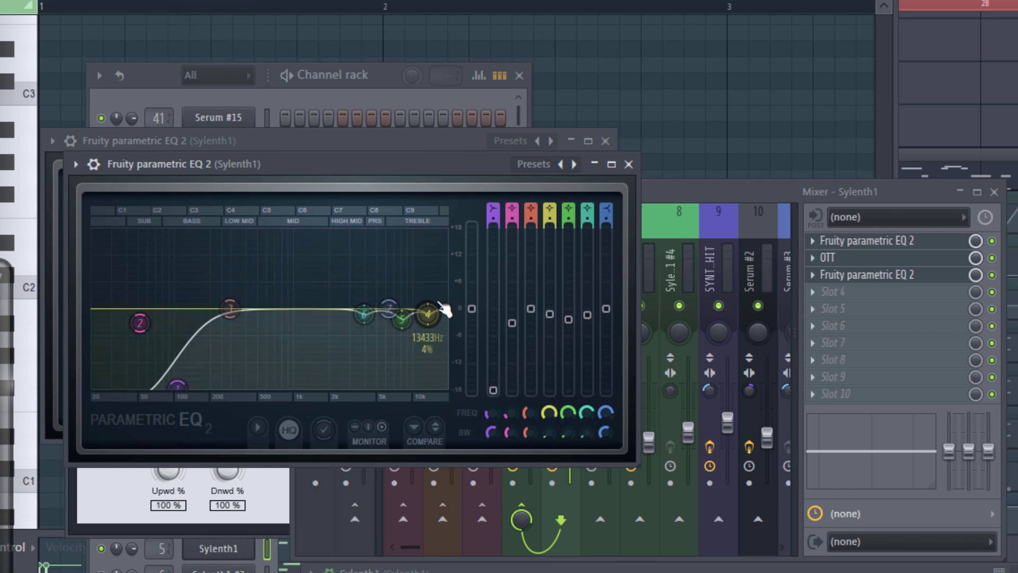
# Step: Open the Sylenth1 and Sylenth1 #2 instruments from the channel rack to examine the lead patches
pyautogui.click(198, 558)
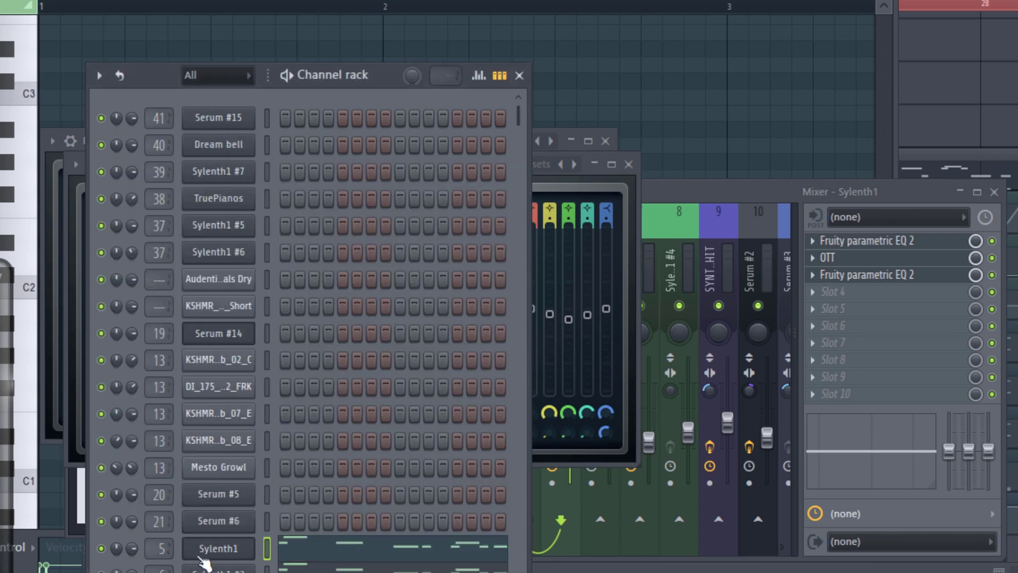
pyautogui.click(656, 262)
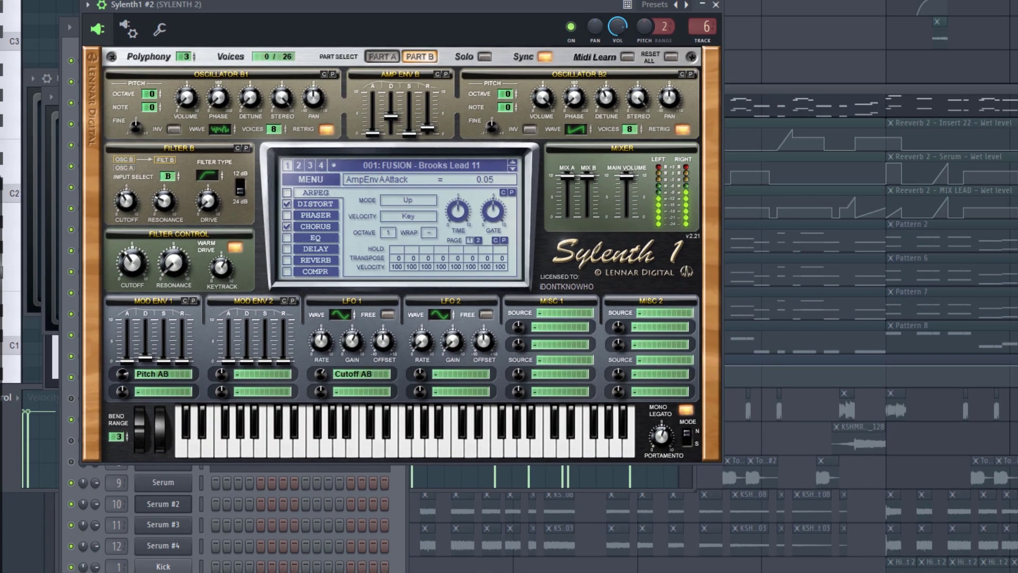
pyautogui.press('F6')
pyautogui.press('F6')
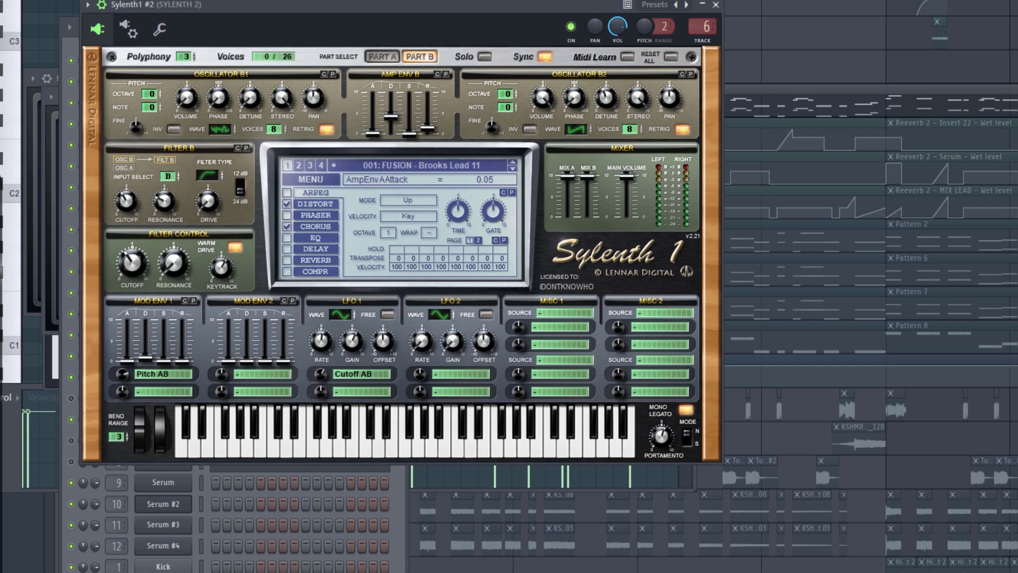
# Step: Check the Sylenth1 #4 mixer track and unmute the Sylenth1 channel in the channel rack
pyautogui.press('F9')
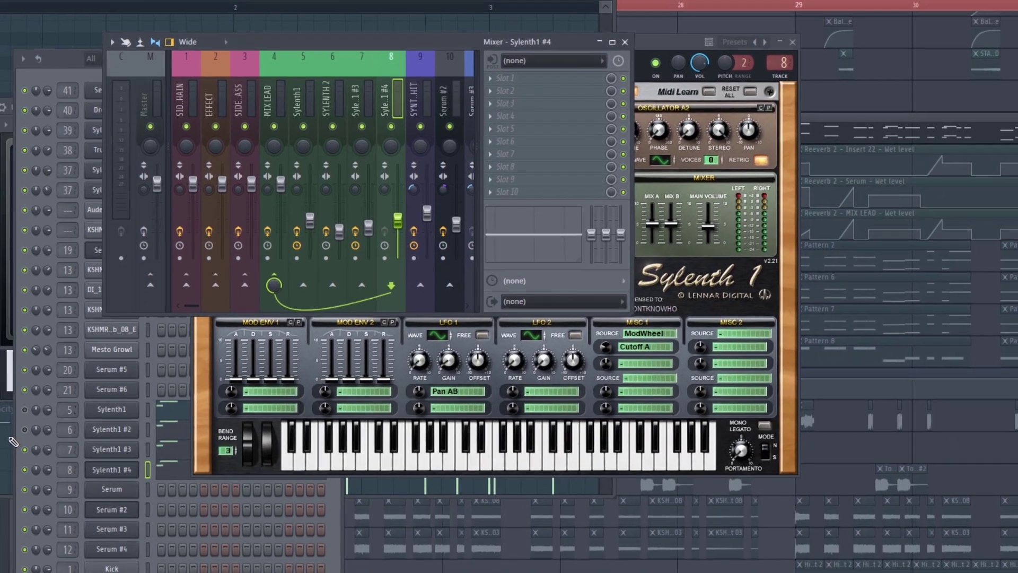
pyautogui.click(31, 402)
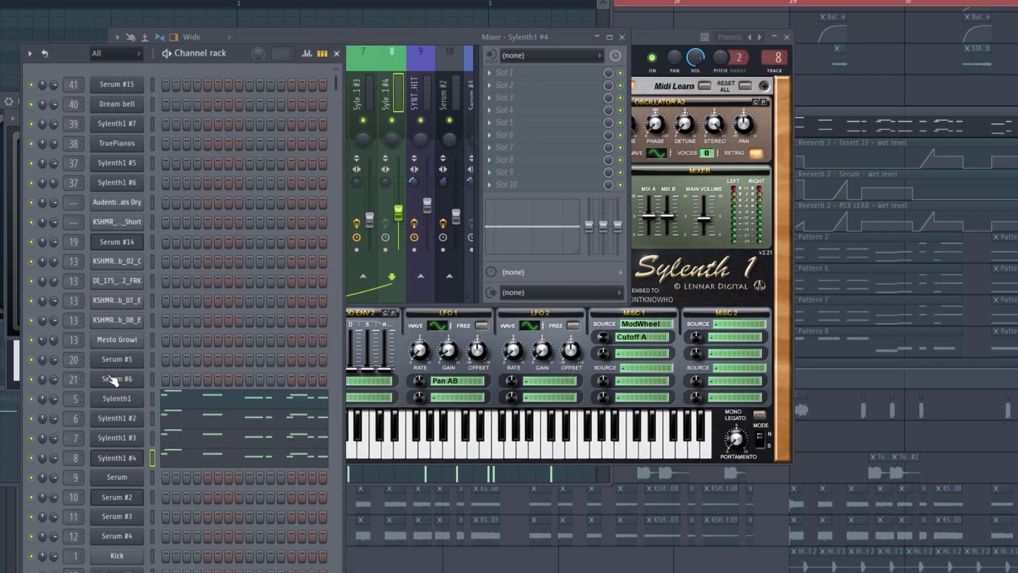
# Step: Select the MIX LEAD mixer track, bypass its effects and play the lead while re-enabling CamelCrusher and the first Fruity parametric EQ 2
pyautogui.click(405, 52)
pyautogui.click(369, 95)
pyautogui.click(336, 96)
pyautogui.click(369, 167)
pyautogui.click(326, 146)
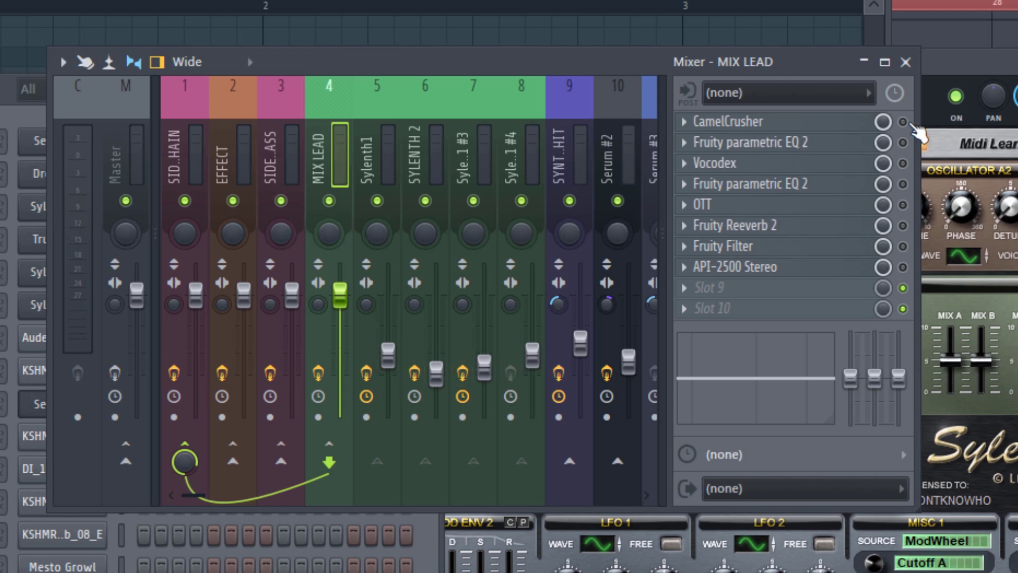
pyautogui.press('space')
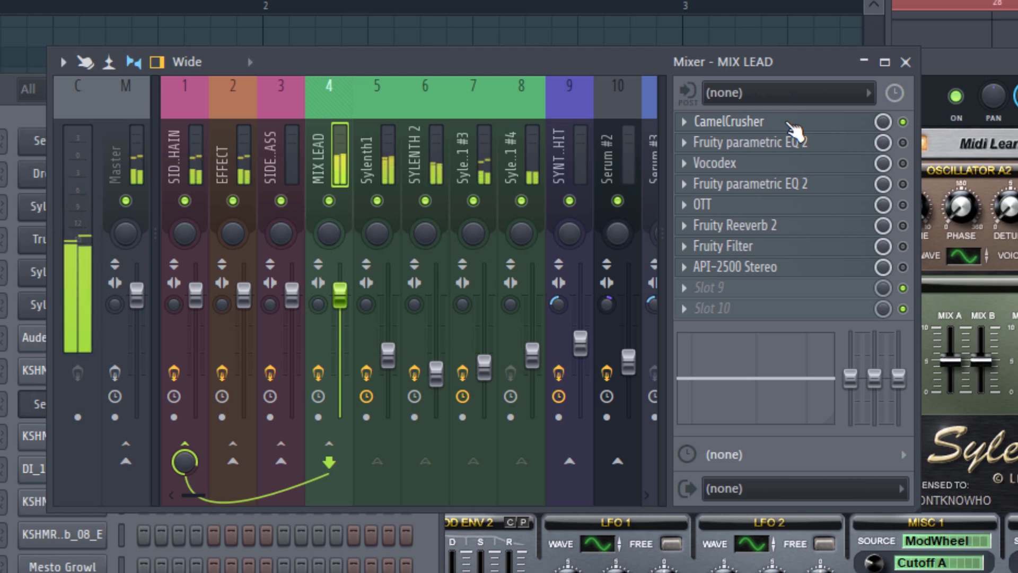
pyautogui.press('space')
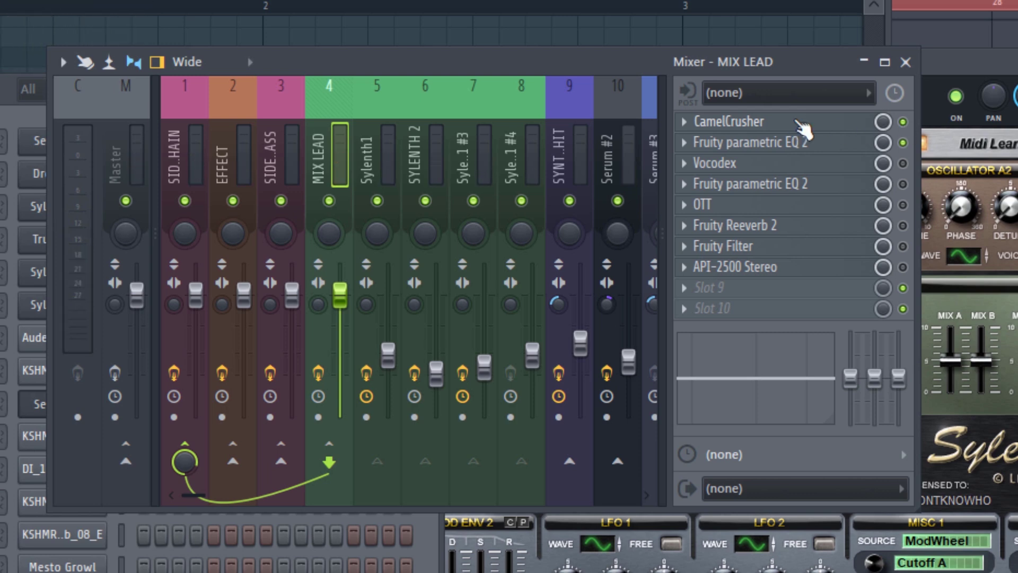
# Step: Open CamelCrusher and the first Fruity parametric EQ 2 on MIX LEAD and examine the EQ curve during playback
pyautogui.click(798, 124)
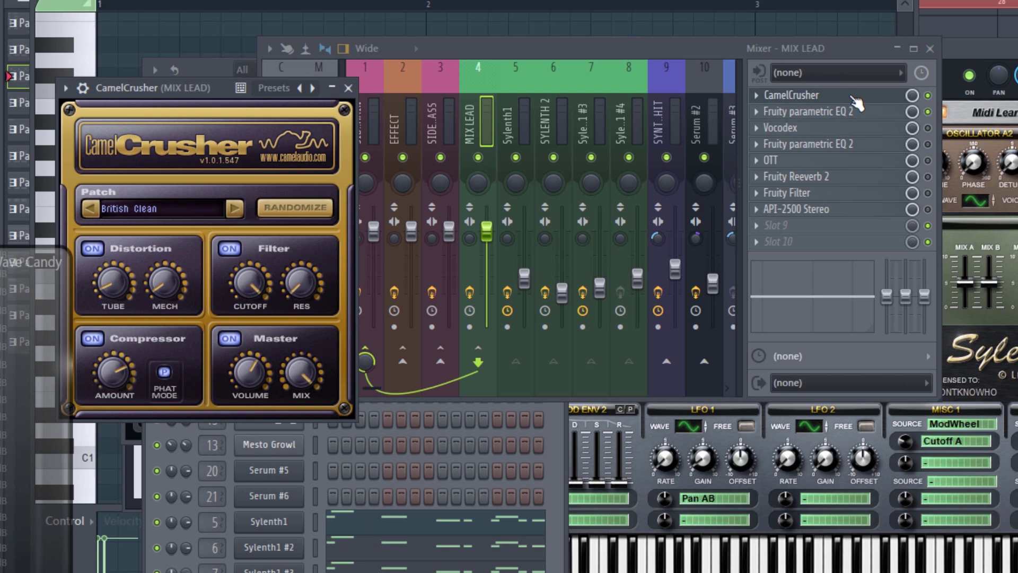
pyautogui.click(870, 112)
pyautogui.press('space')
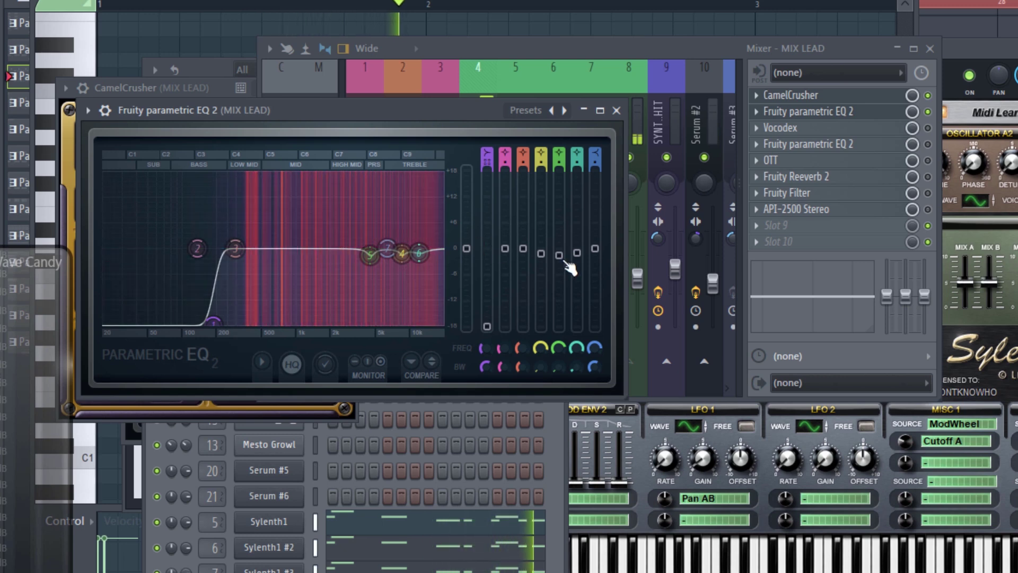
# Step: Enable Vocodex on MIX LEAD, open its settings and compare the lead with the effect off and on
pyautogui.click(936, 140)
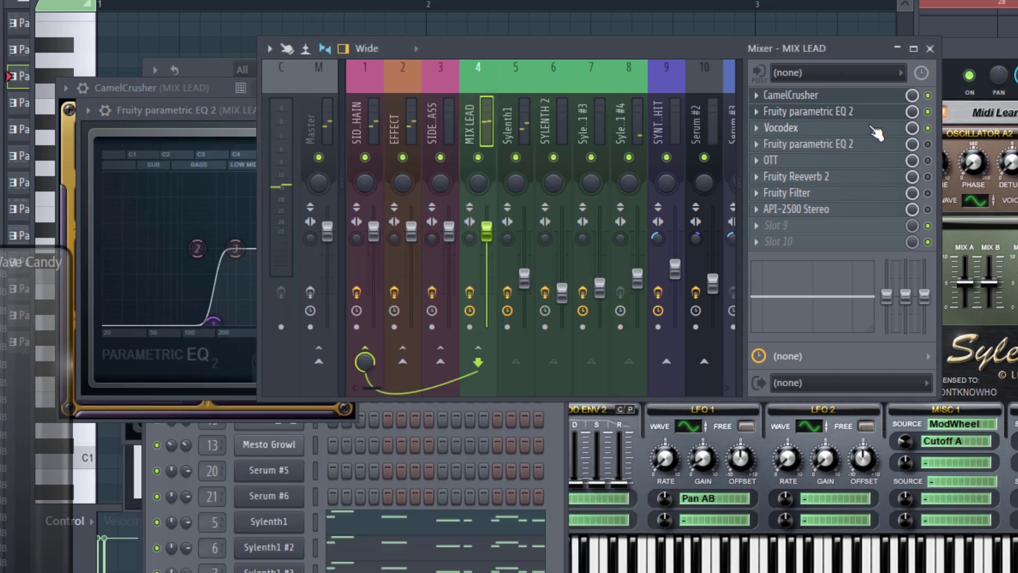
pyautogui.click(812, 128)
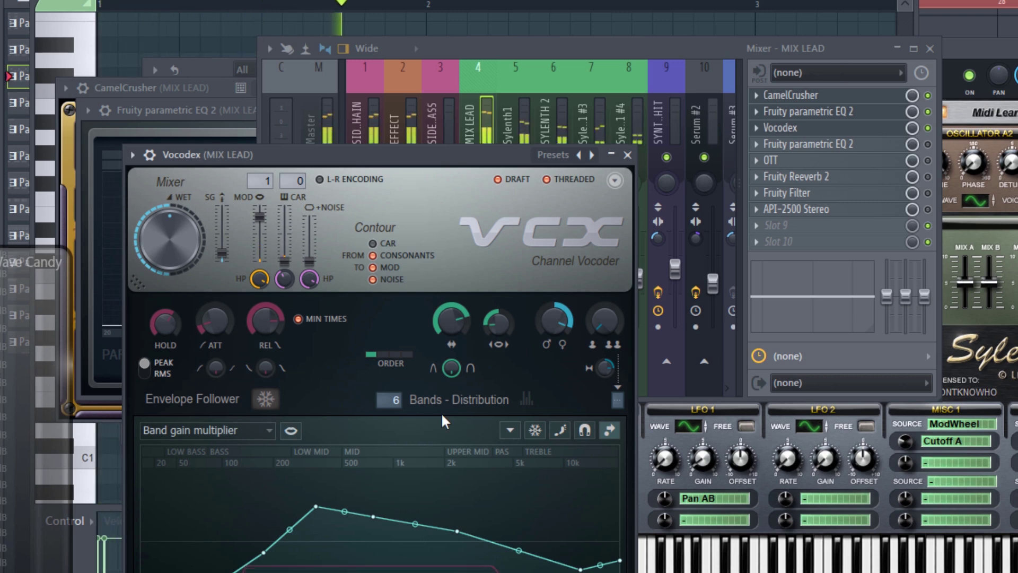
pyautogui.click(929, 128)
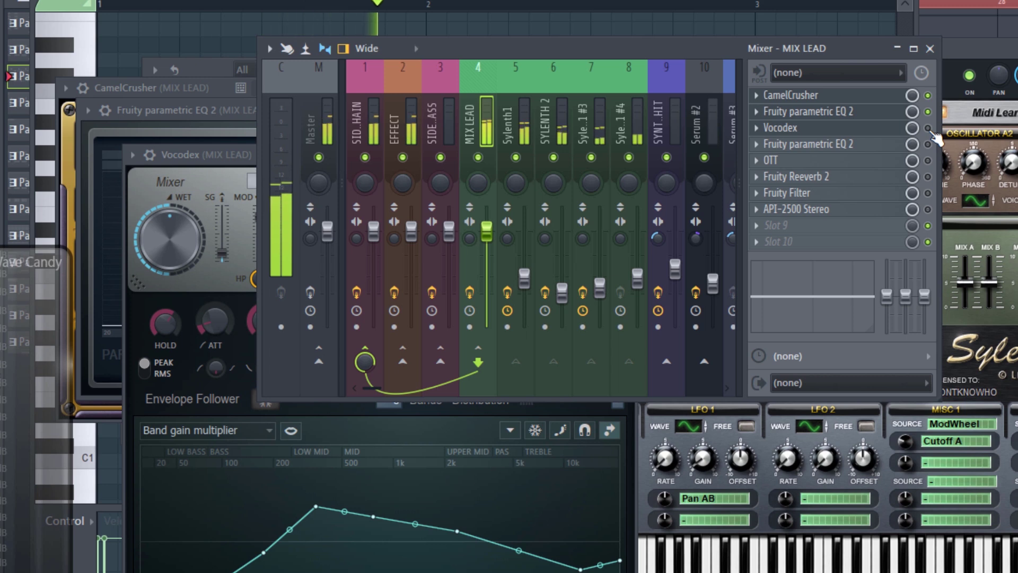
pyautogui.click(928, 129)
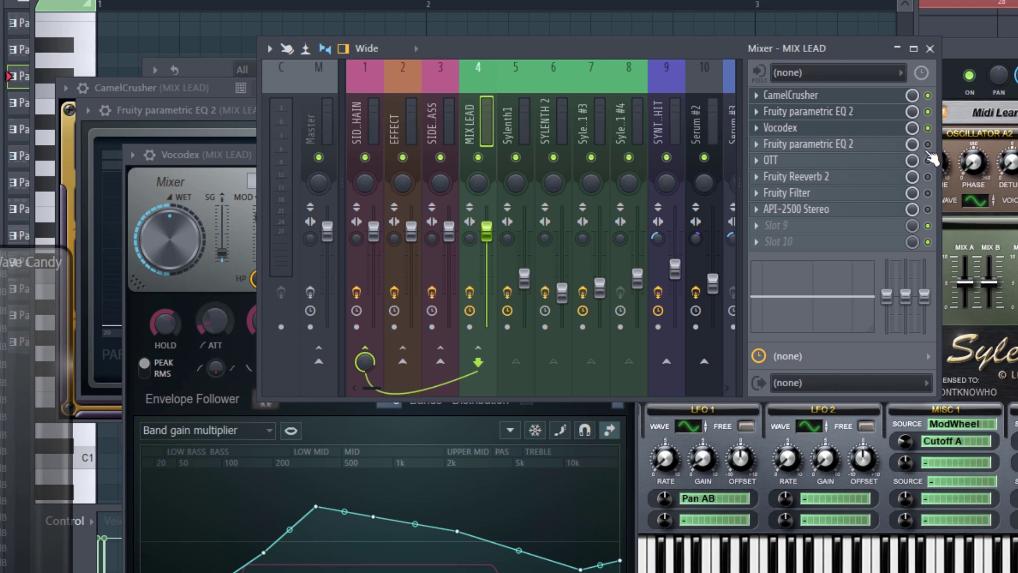
# Step: Enable and open the second Fruity parametric EQ 2 on MIX LEAD, comparing the sound with and without its high-frequency cuts
pyautogui.click(877, 148)
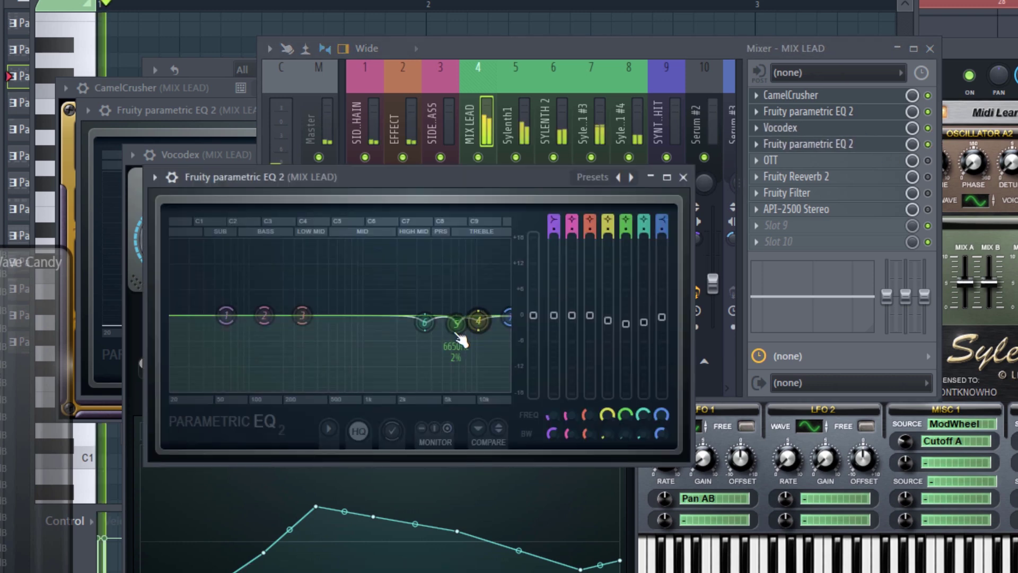
pyautogui.click(928, 144)
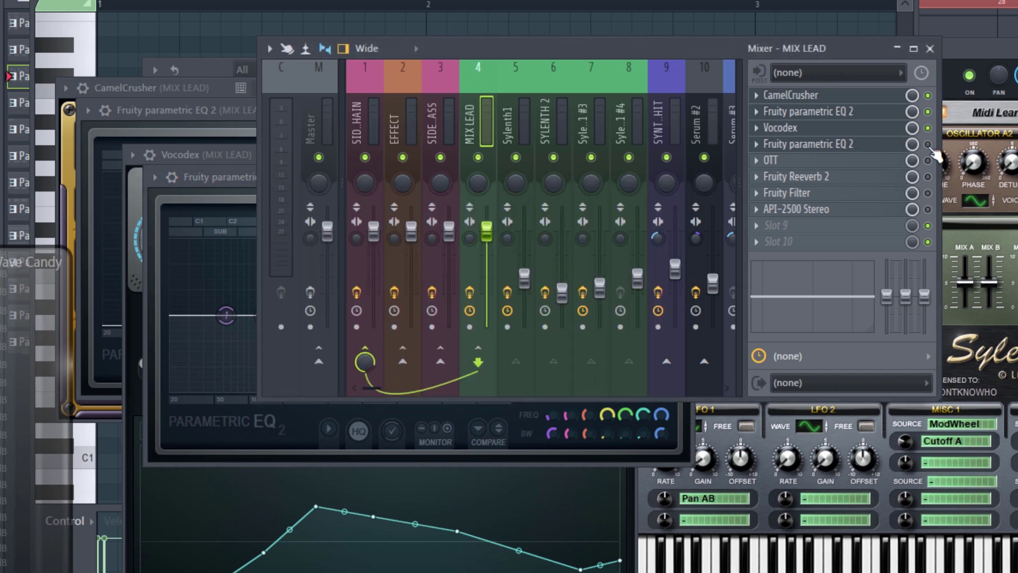
pyautogui.click(857, 148)
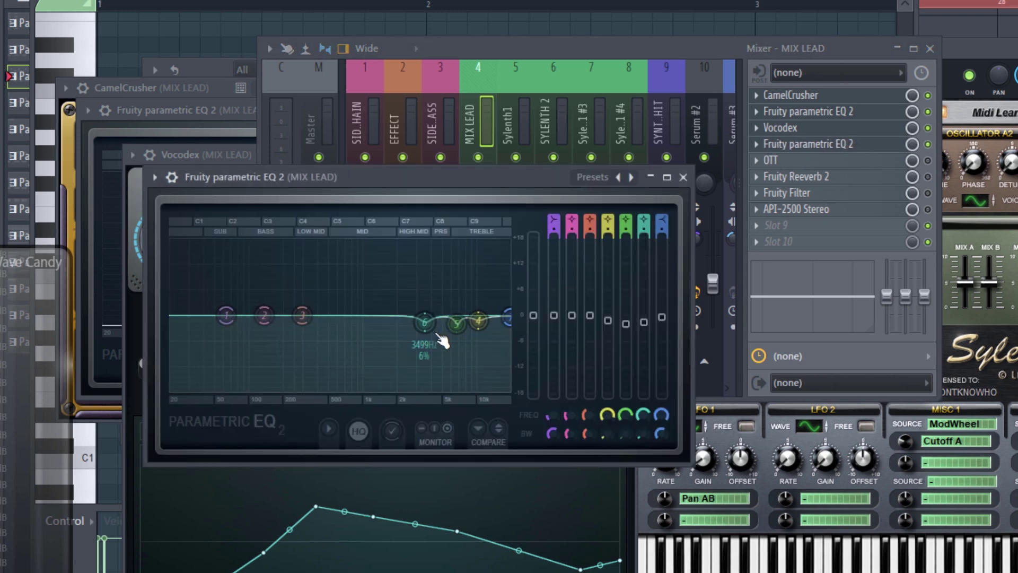
# Step: Enable OTT on MIX LEAD, open it and play the lead to examine its depth and time settings
pyautogui.click(928, 160)
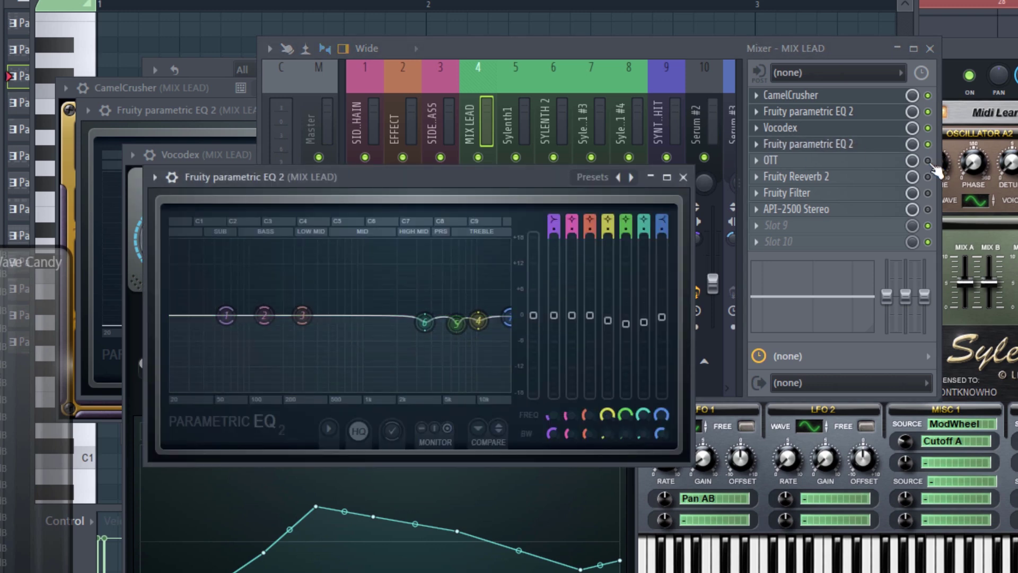
pyautogui.click(852, 167)
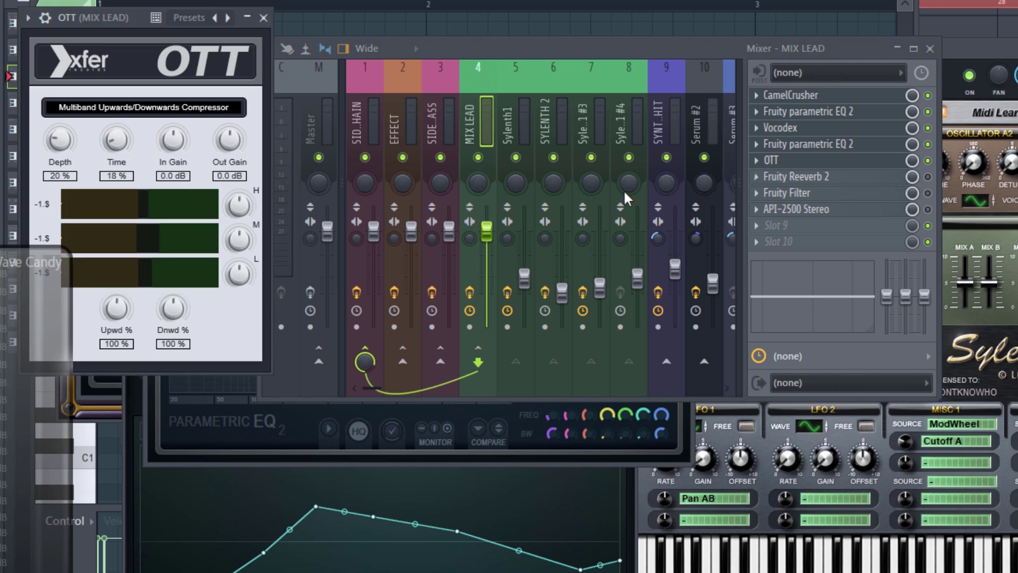
pyautogui.press('space')
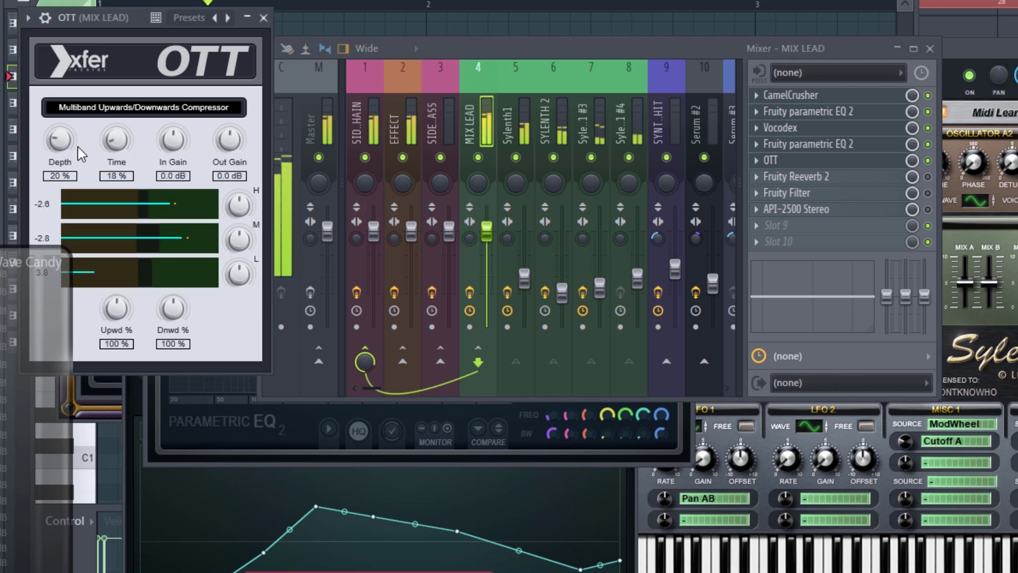
# Step: Enable Fruity Reeverb 2 on MIX LEAD and open it to examine its wet level
pyautogui.click(928, 177)
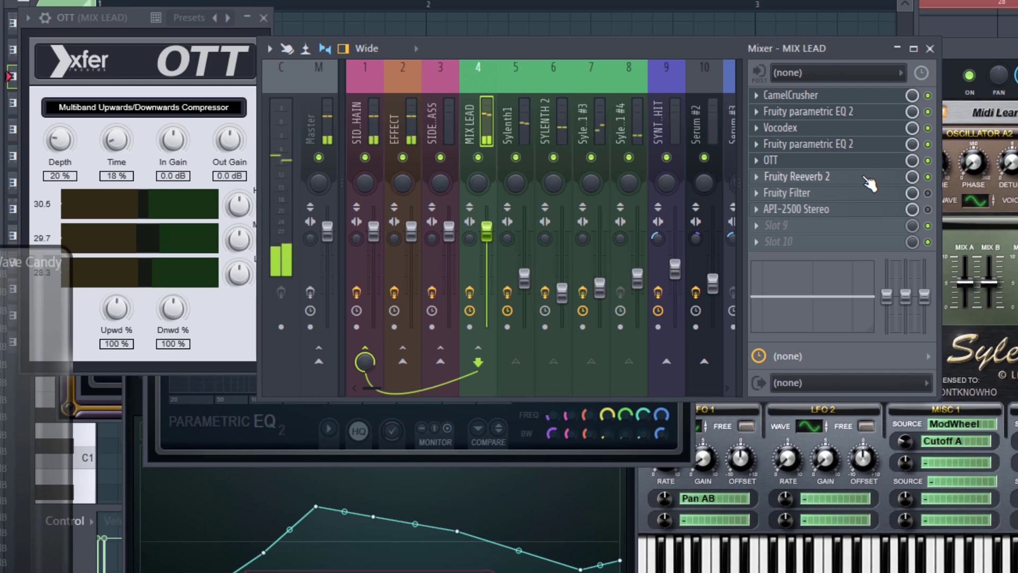
pyautogui.click(866, 179)
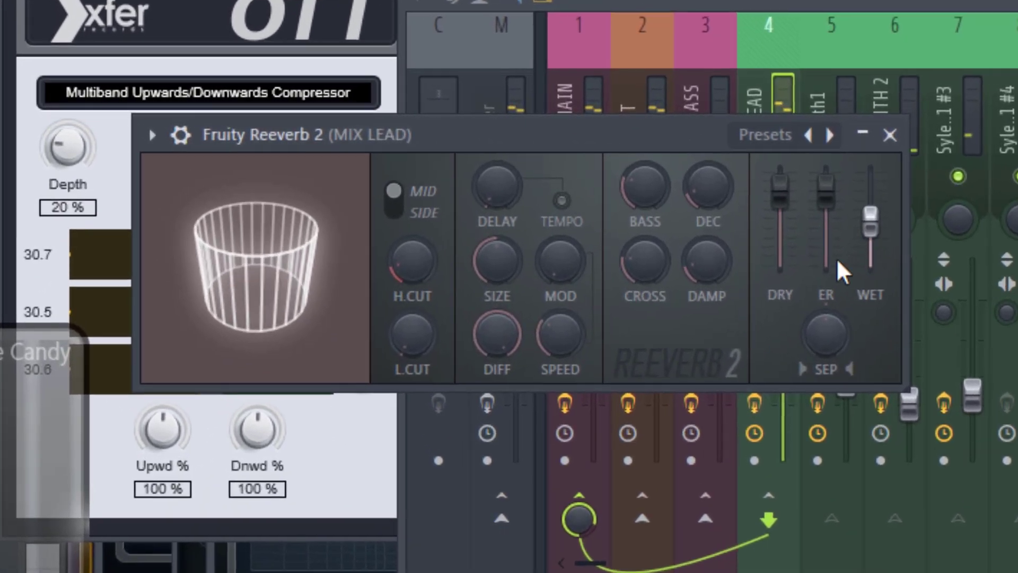
pyautogui.moveTo(876, 234); pyautogui.dragTo(874, 226)
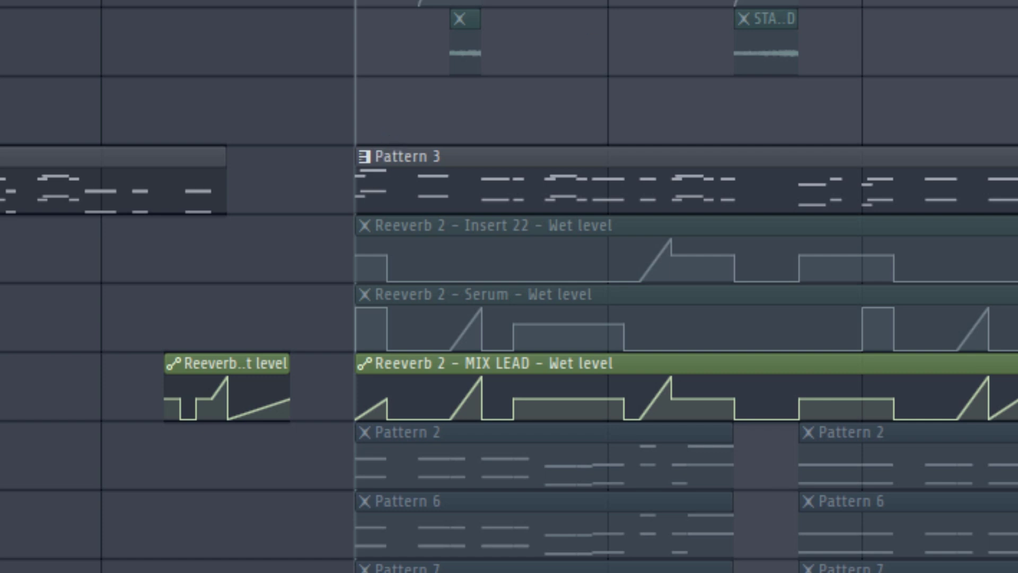
# Step: Examine the Reeverb 2 - MIX LEAD - Wet level automation clip in the playlist while playing the lead
pyautogui.scroll(1, 465, 404)
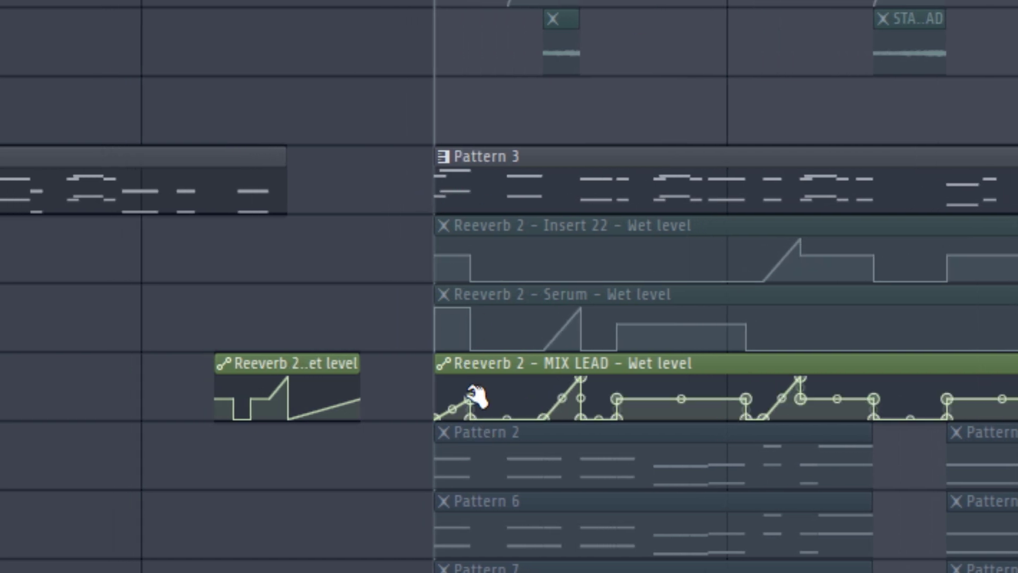
pyautogui.press('space')
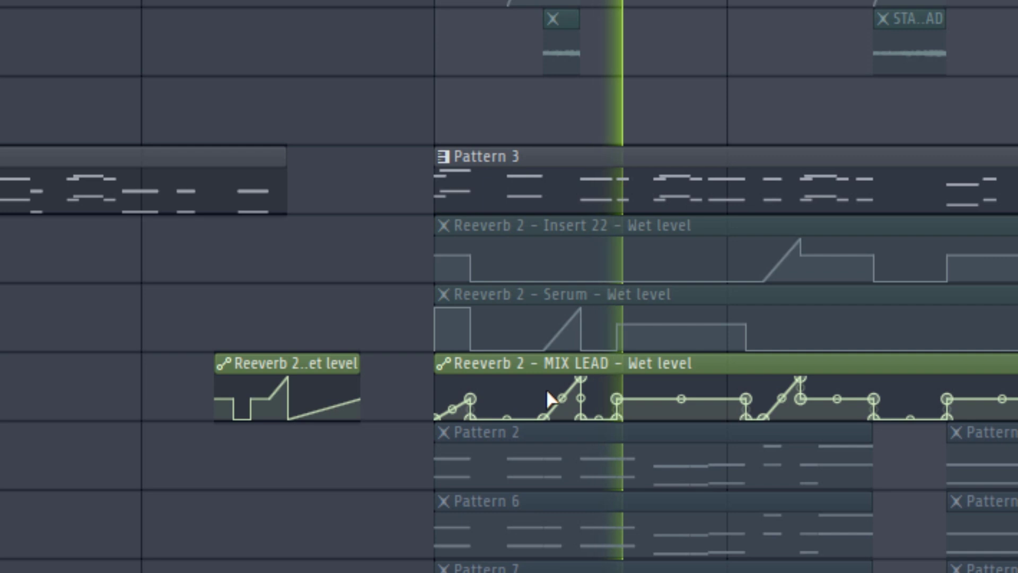
pyautogui.press('space')
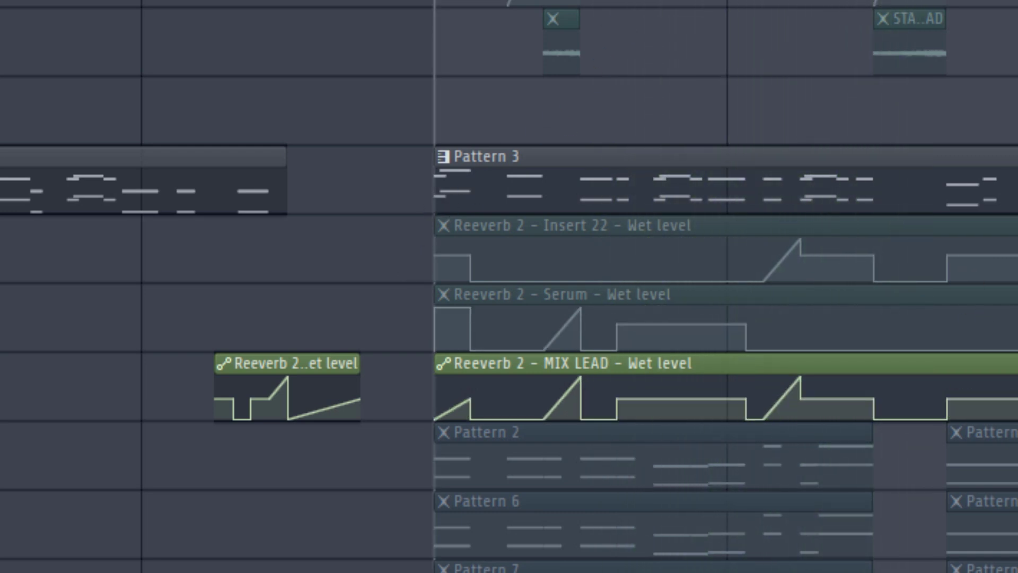
pyautogui.scroll(2, 510, 286)
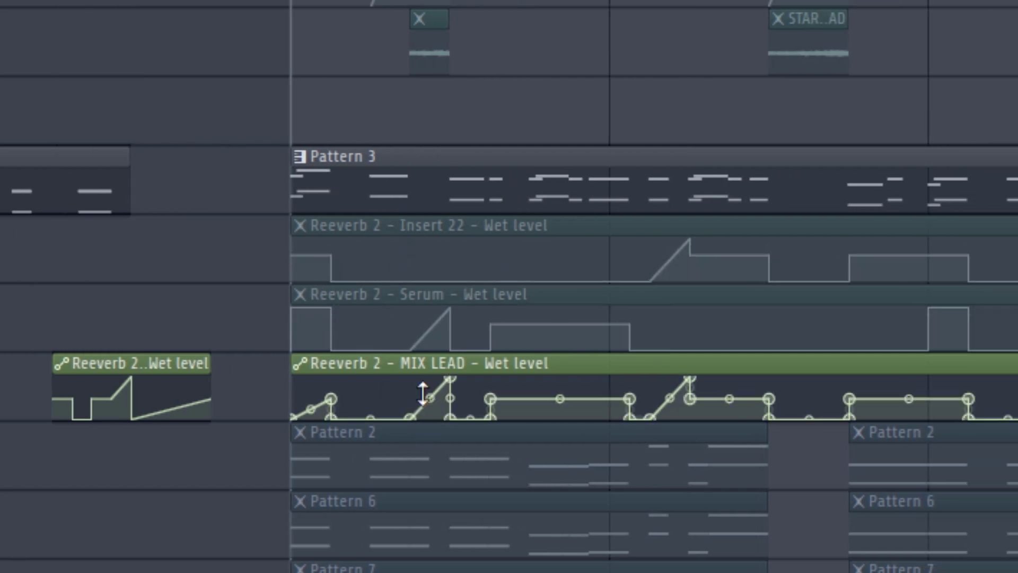
pyautogui.press('space')
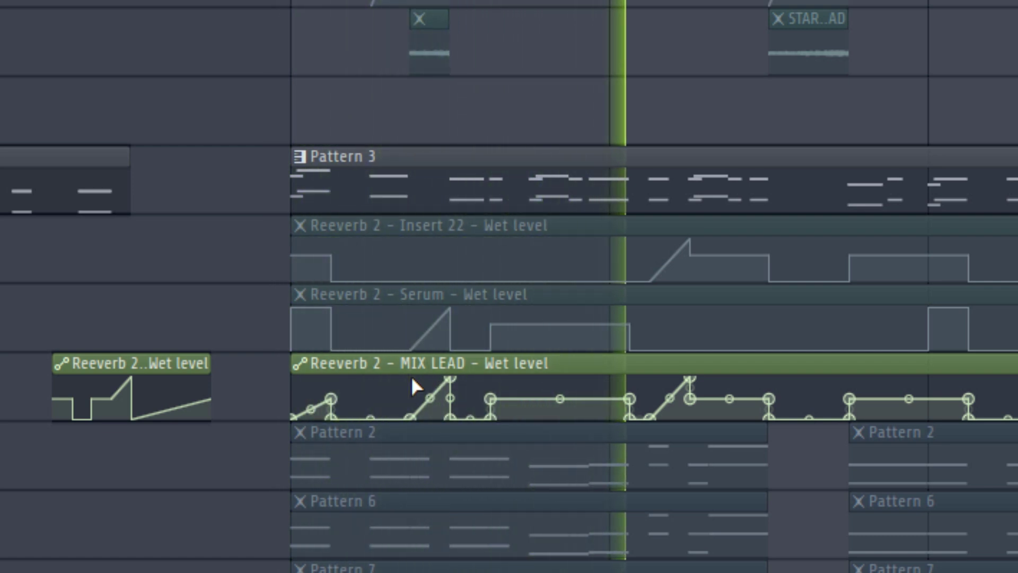
pyautogui.press('space')
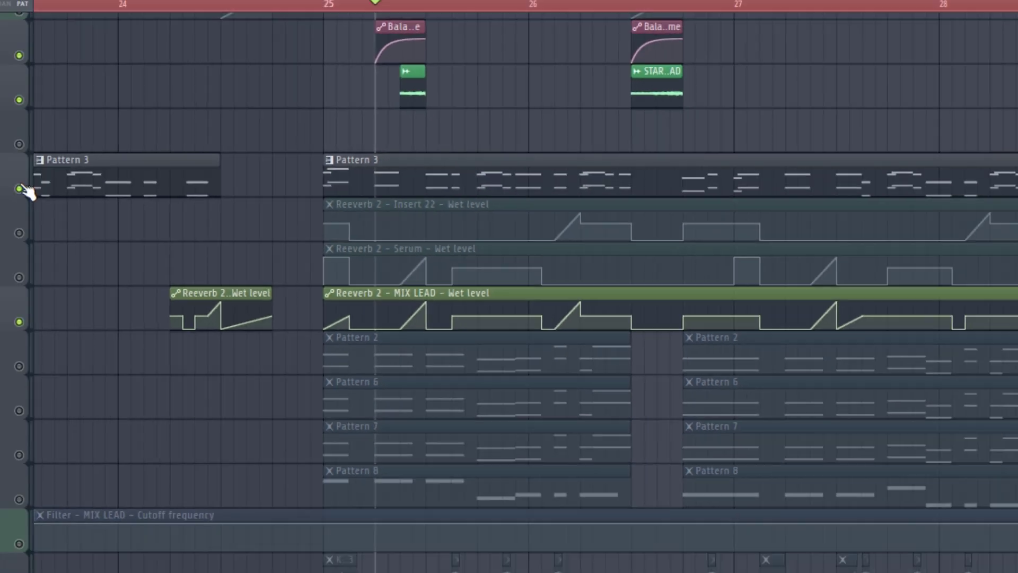
# Step: Mute Track 14, unmute Tracks 18 to 21 and the Track 29 kick, and play the combination from bar 25
pyautogui.moveTo(19, 454); pyautogui.dragTo(19, 366)
pyautogui.click(175, 357)
pyautogui.click(176, 180)
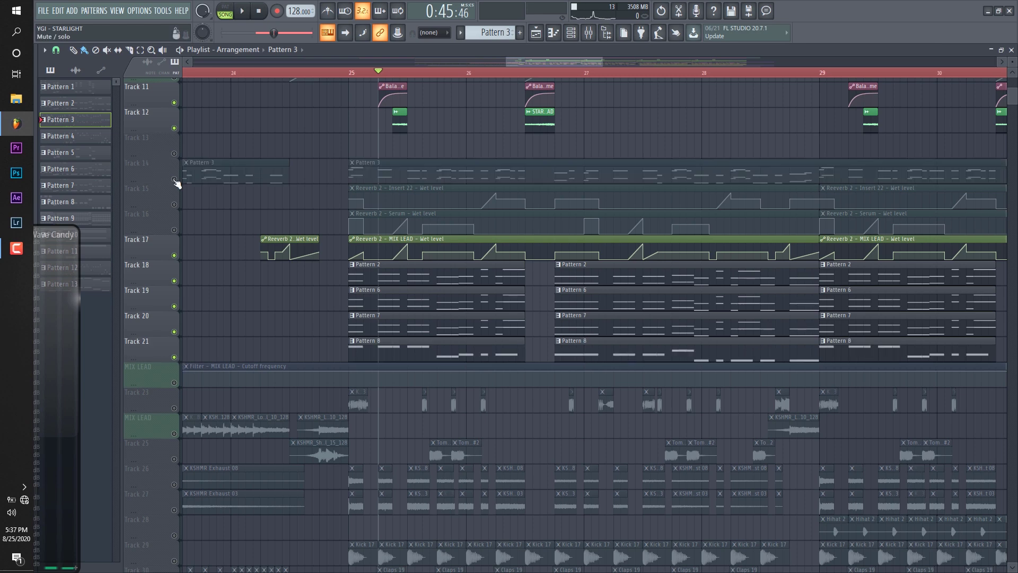
pyautogui.moveTo(1016, 101); pyautogui.dragTo(1013, 110)
pyautogui.click(175, 394)
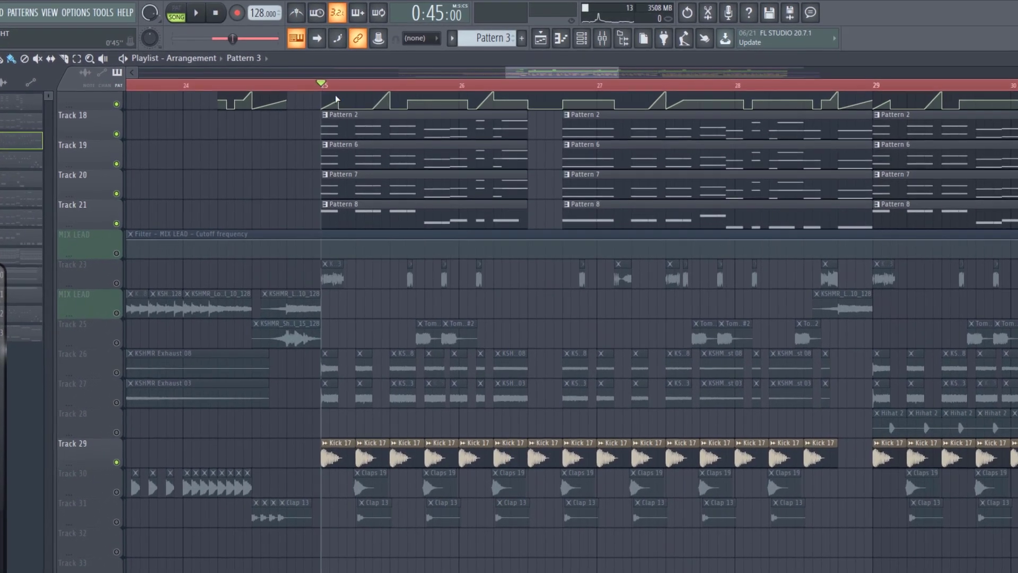
pyautogui.press('space')
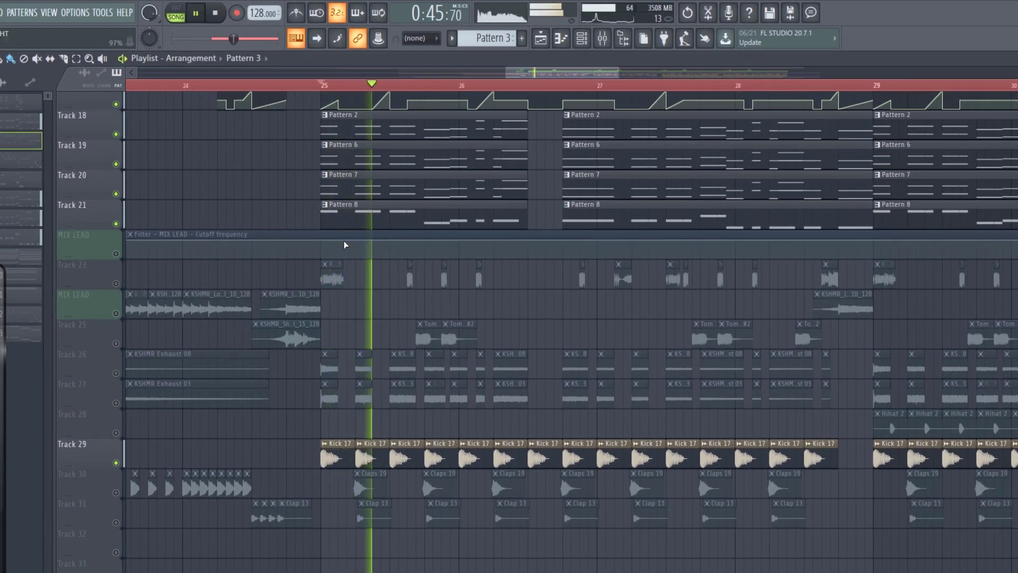
pyautogui.press('space')
# Step: Mute the Pattern 8 clips on Track 21 and toggle the Track 29 kick
pyautogui.scroll(1, 131, 238)
pyautogui.click(115, 240)
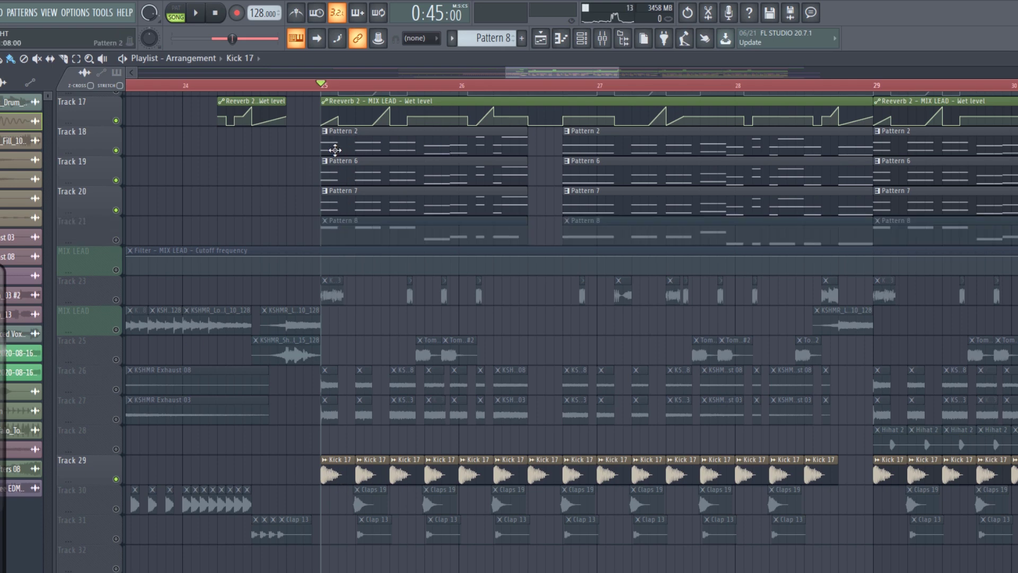
pyautogui.click(116, 479)
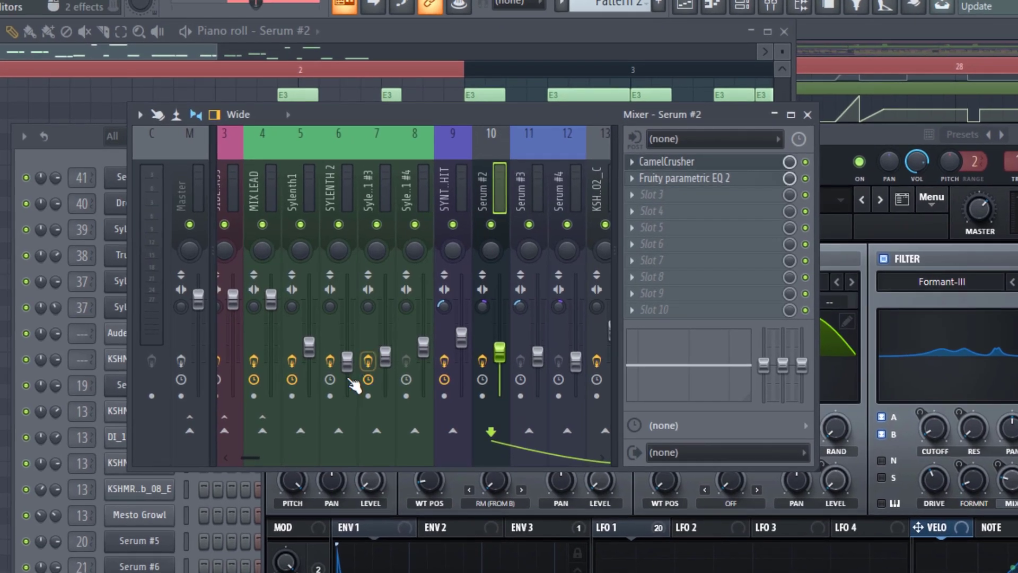
# Step: Follow the Serum #2 mixer routing to the MIX BASS track and examine its effects chain
pyautogui.hscroll(5, 271, 458)
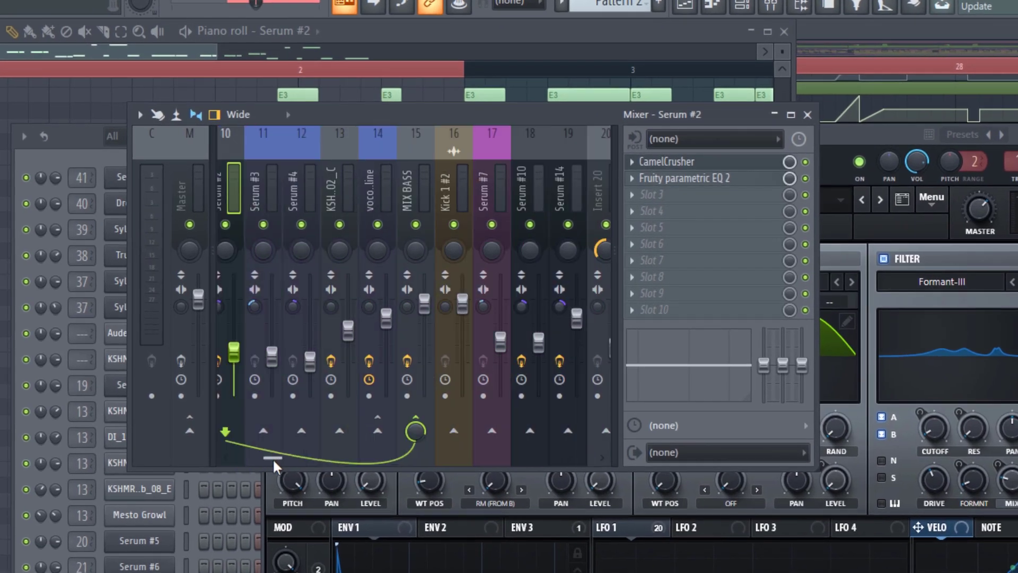
pyautogui.click(361, 157)
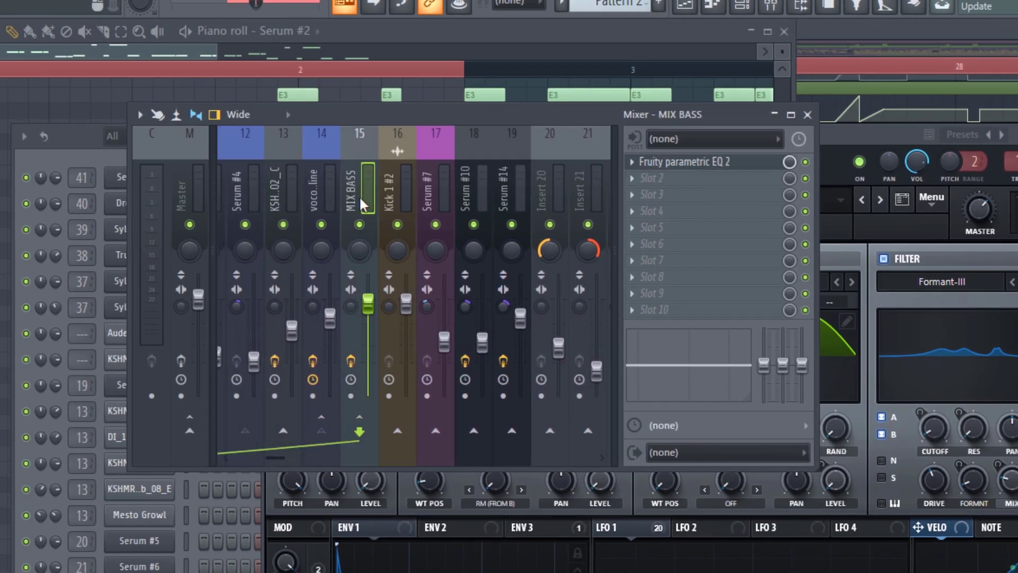
pyautogui.press('Left')
pyautogui.press('Right')
# Step: Inspect the effects on the SIDECHAIN BASS and mix lowend mixer tracks
pyautogui.moveTo(271, 453); pyautogui.dragTo(226, 453)
pyautogui.click(307, 199)
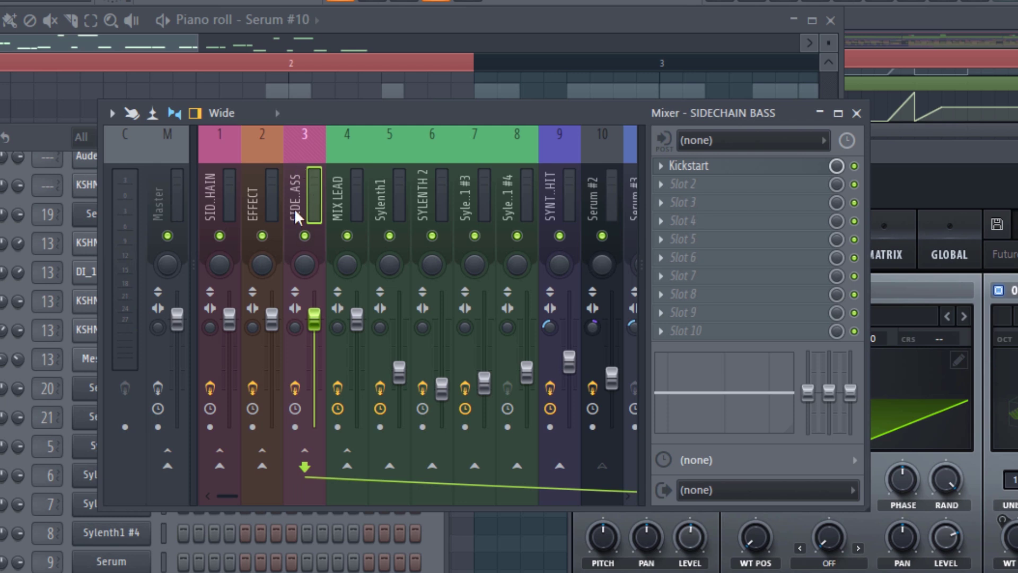
pyautogui.moveTo(235, 495); pyautogui.dragTo(307, 501)
pyautogui.click(330, 296)
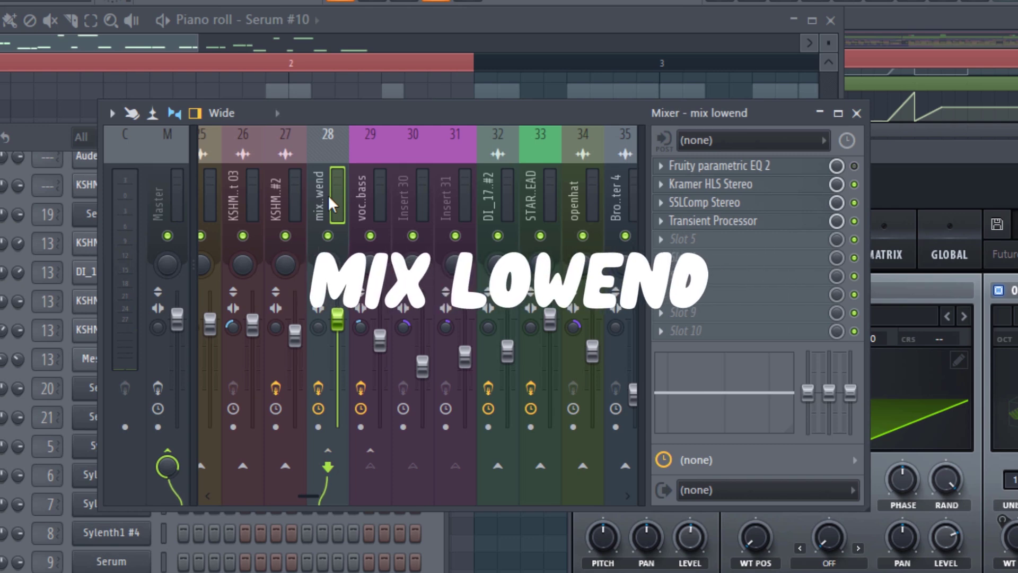
# Step: Reselect the SIDECHAIN BASS mixer track and trace its routing to the mix lowend track
pyautogui.scroll(5, 328, 195)
pyautogui.click(295, 160)
pyautogui.moveTo(228, 498); pyautogui.dragTo(296, 499)
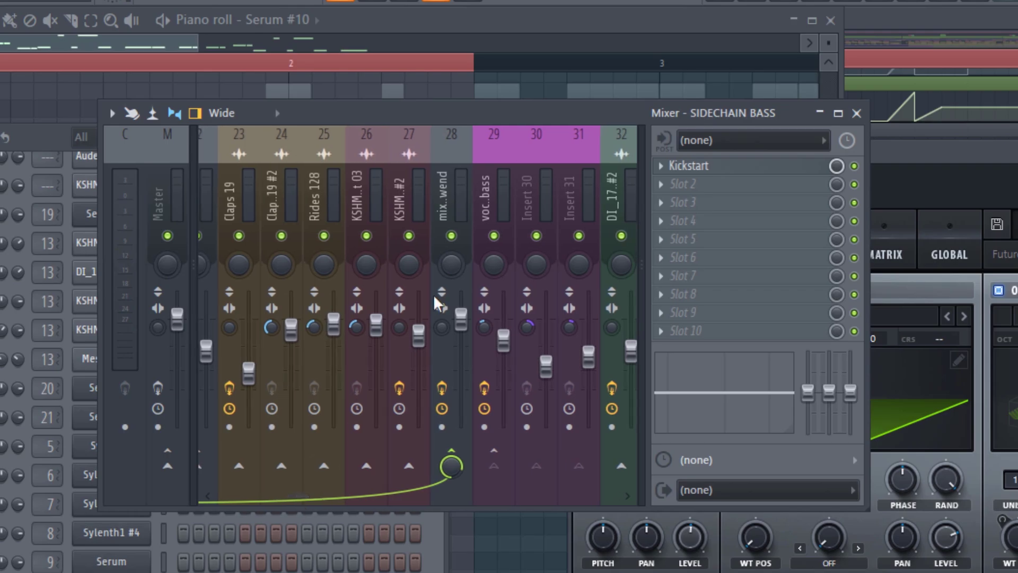
pyautogui.click(426, 312)
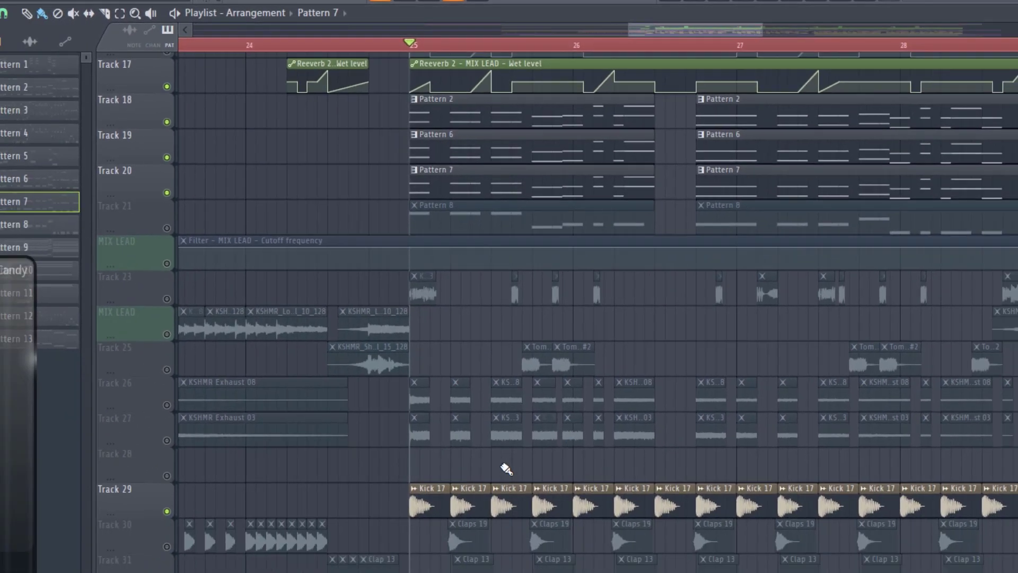
# Step: Open the Kick 17 channel settings and follow its mixer routing to the mix lowend track
pyautogui.doubleClick(429, 507)
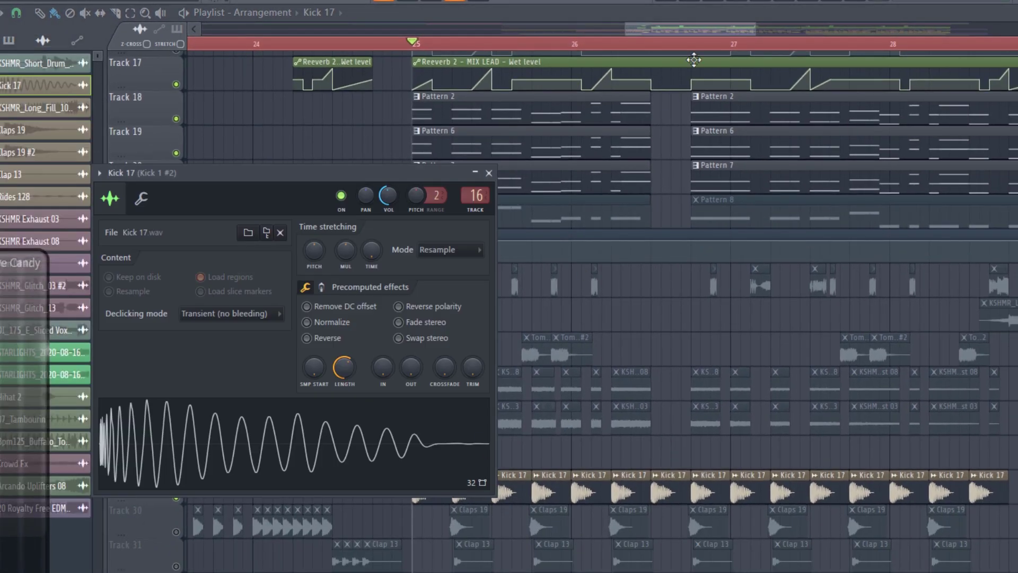
pyautogui.click(742, 2)
pyautogui.click(380, 134)
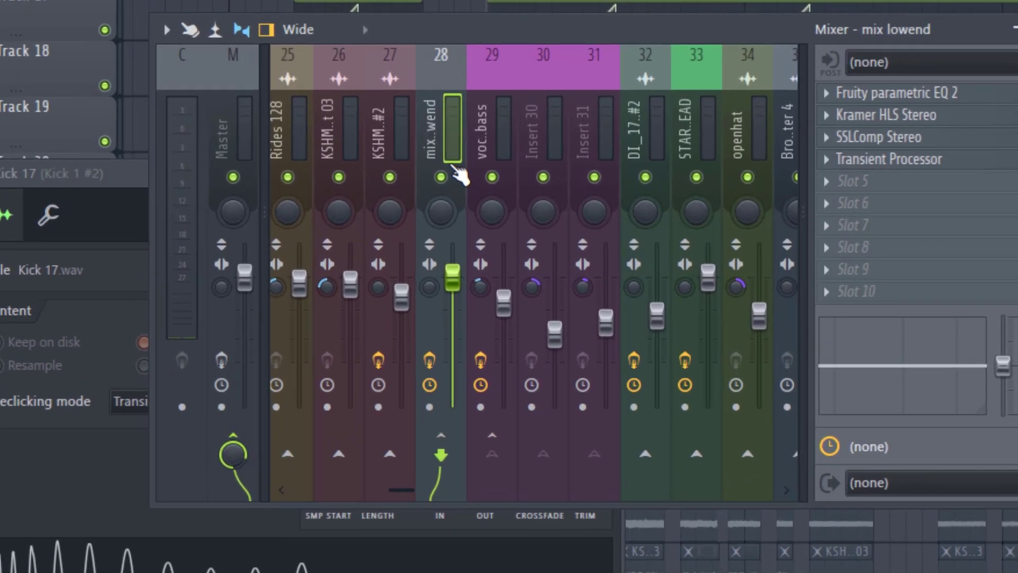
pyautogui.click(384, 175)
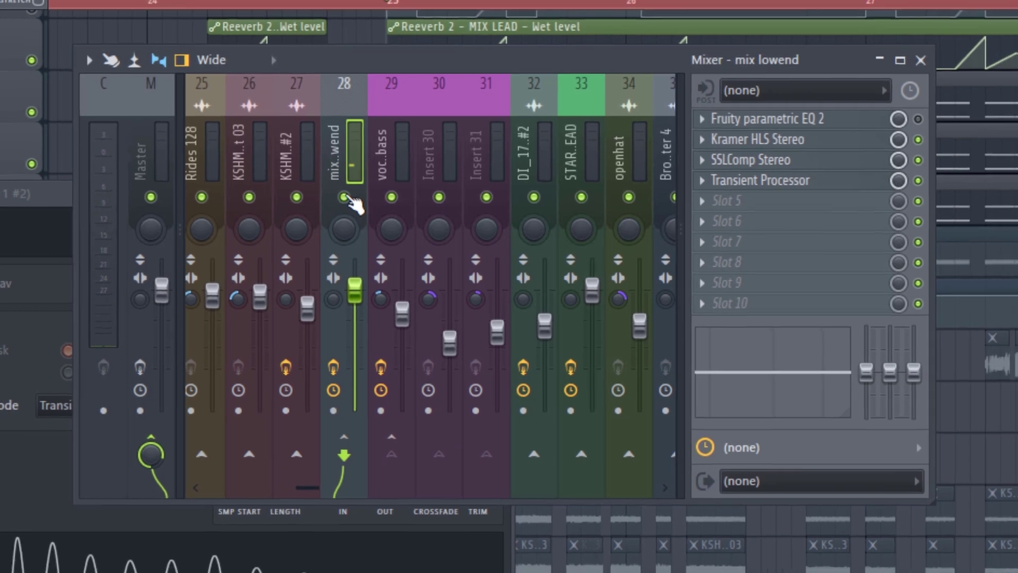
# Step: Bypass the Kramer HLS Stereo, SSLComp Stereo and Transient Processor effects on the mix lowend track and audition the dry low end
pyautogui.click(467, 178)
pyautogui.press('space')
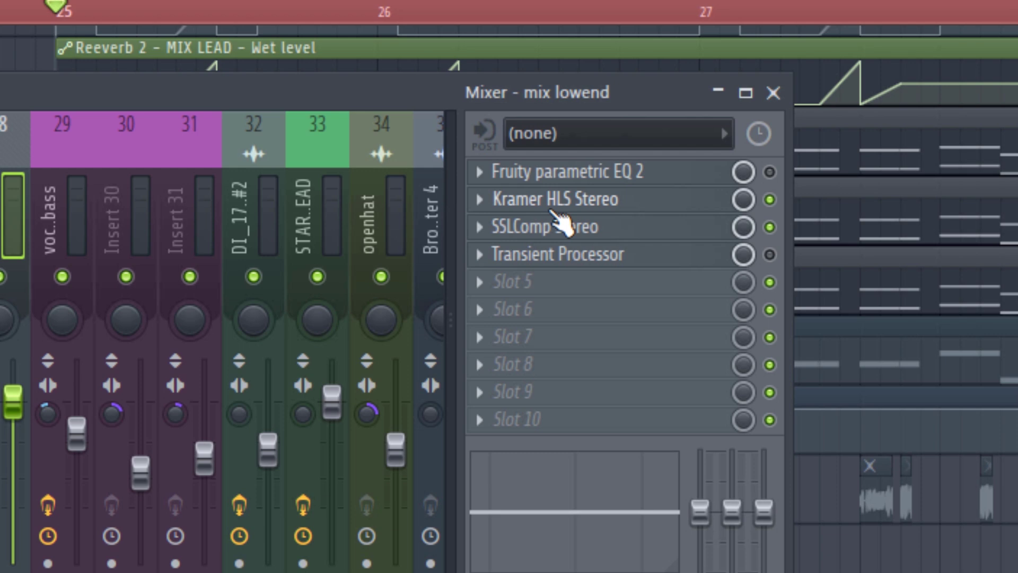
pyautogui.click(770, 227)
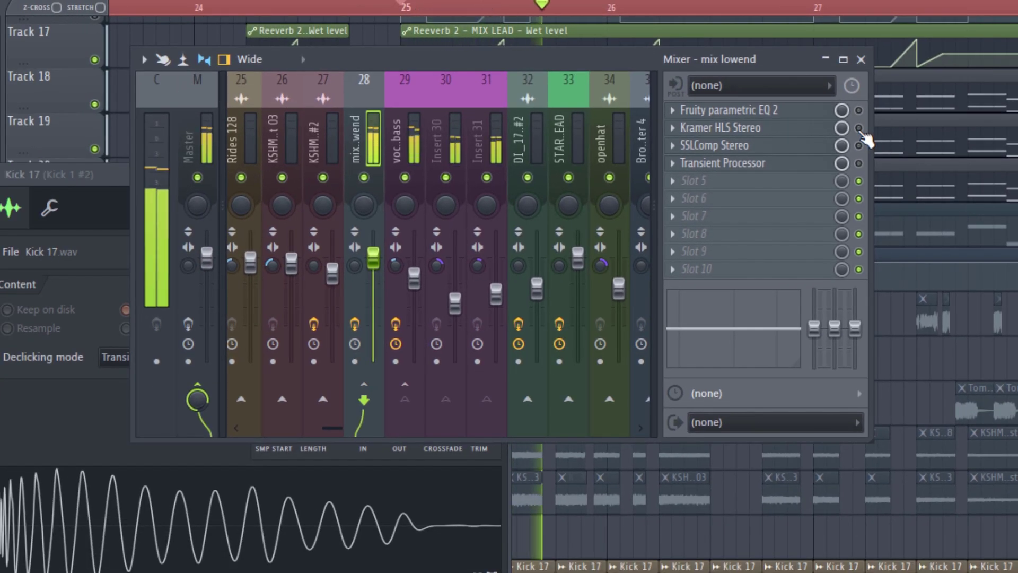
pyautogui.press('space')
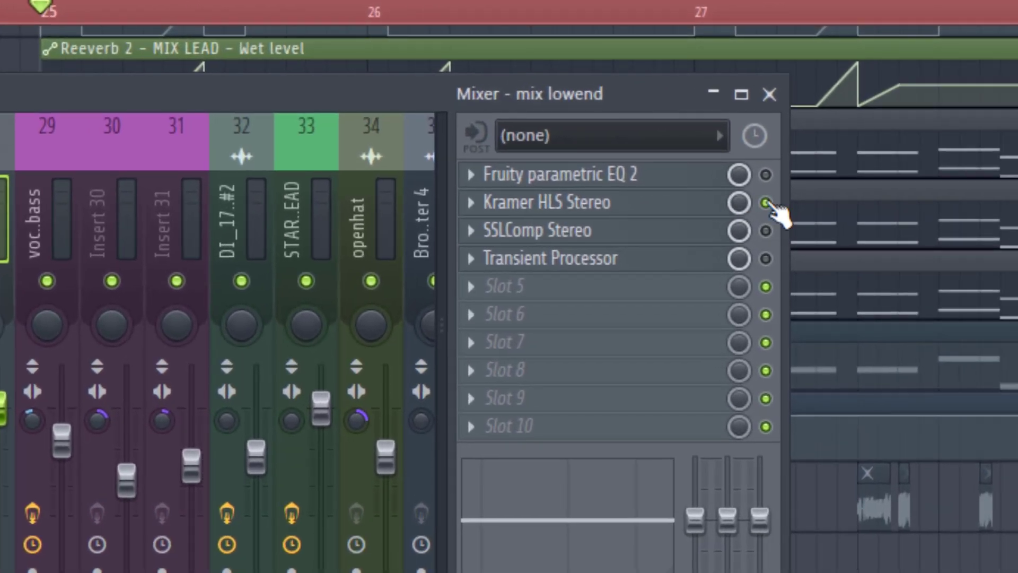
# Step: Compare playback of the mix lowend track with Kramer HLS Stereo enabled and bypassed
pyautogui.press('space')
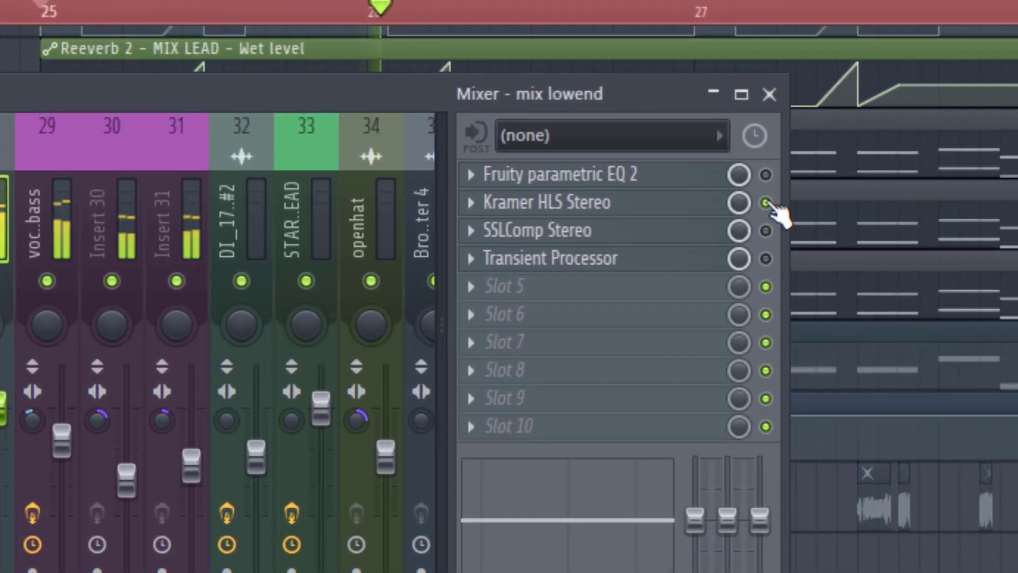
pyautogui.press('space')
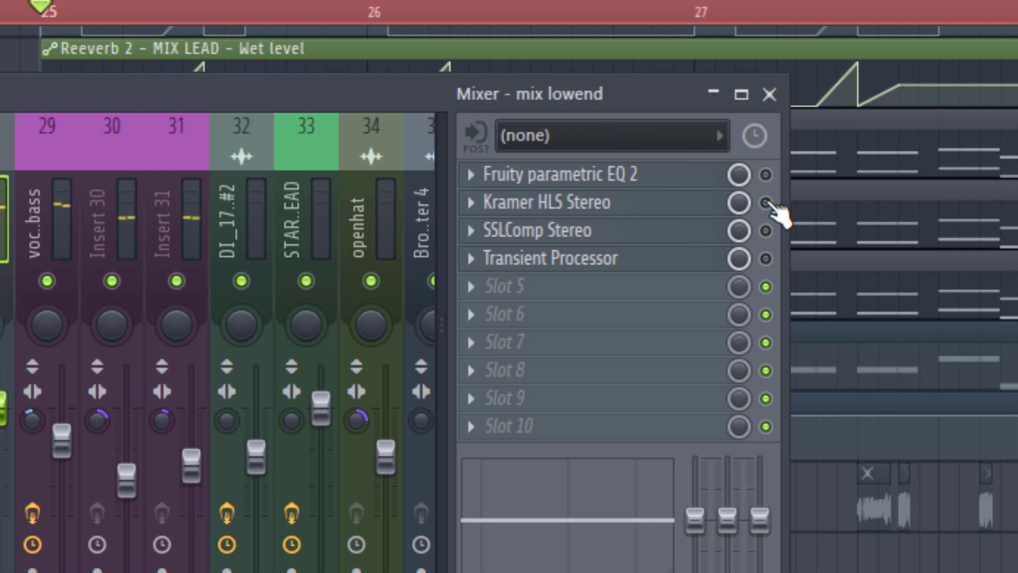
pyautogui.press('space')
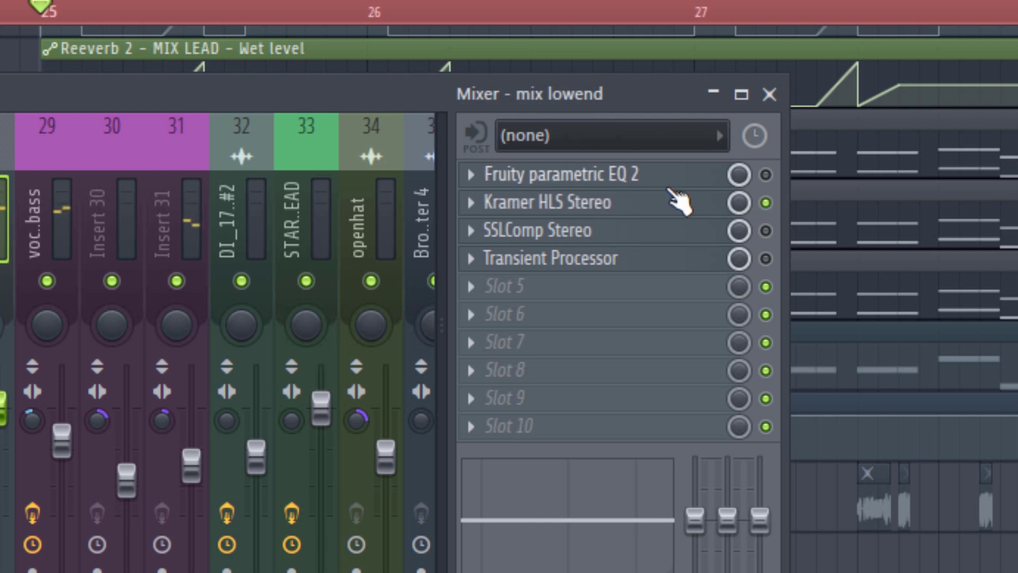
# Step: Enable SSLComp Stereo and Transient Processor on the mix lowend track, and open the Transient Processor settings
pyautogui.click(767, 231)
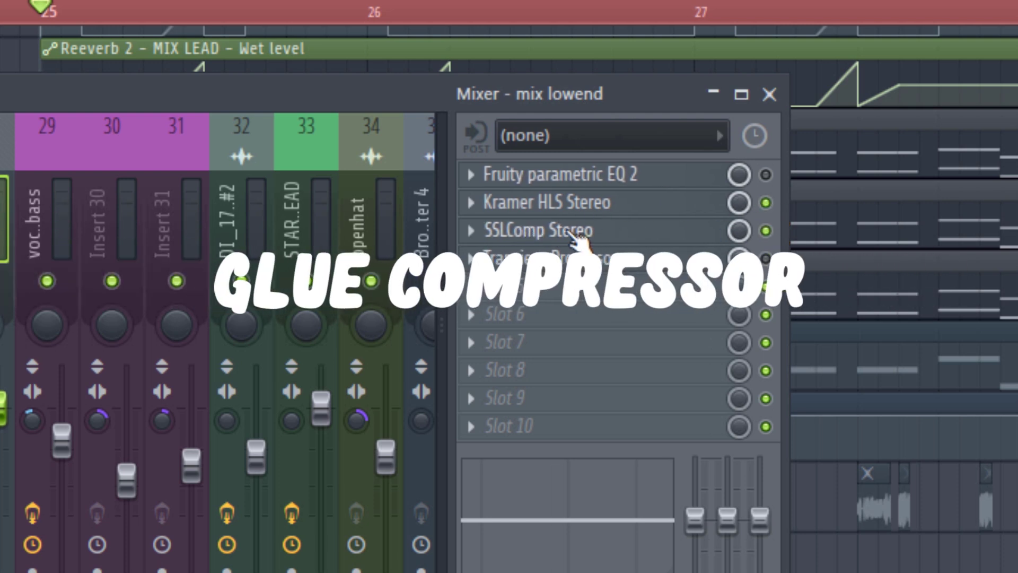
pyautogui.click(766, 259)
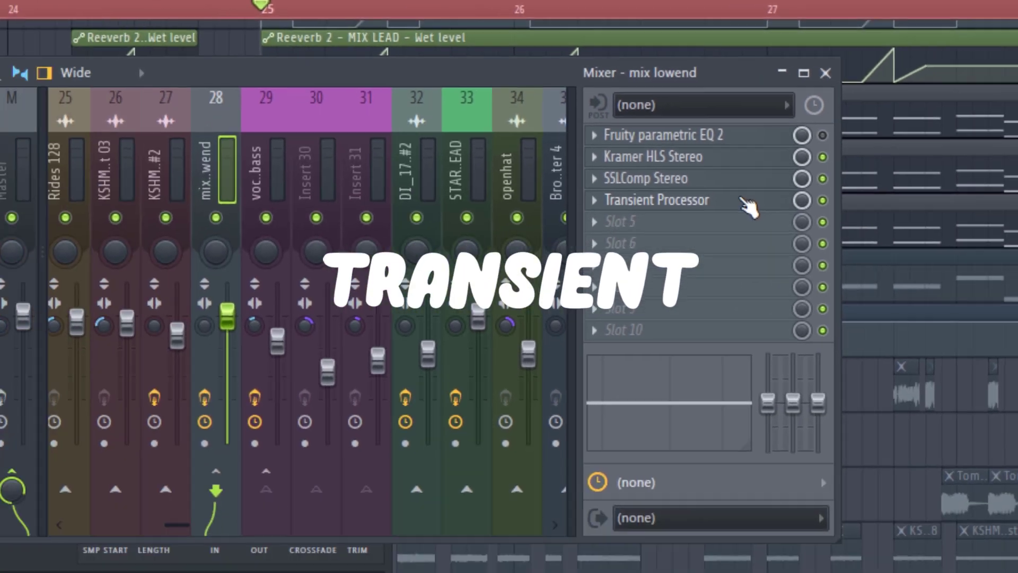
pyautogui.click(694, 265)
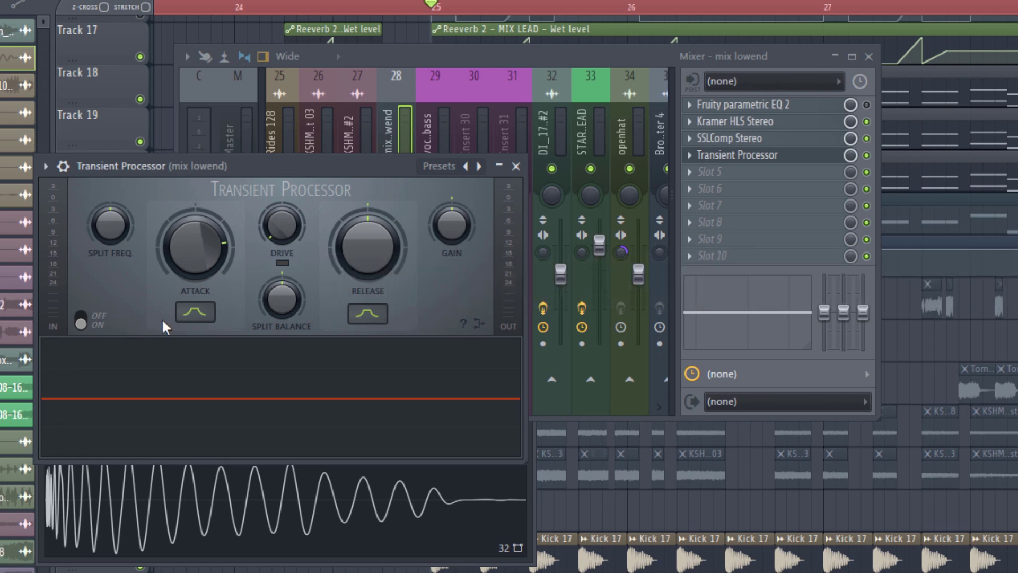
# Step: Compare playback with Transient Processor bypassed and enabled, and examine the kick transients in its display
pyautogui.click(867, 156)
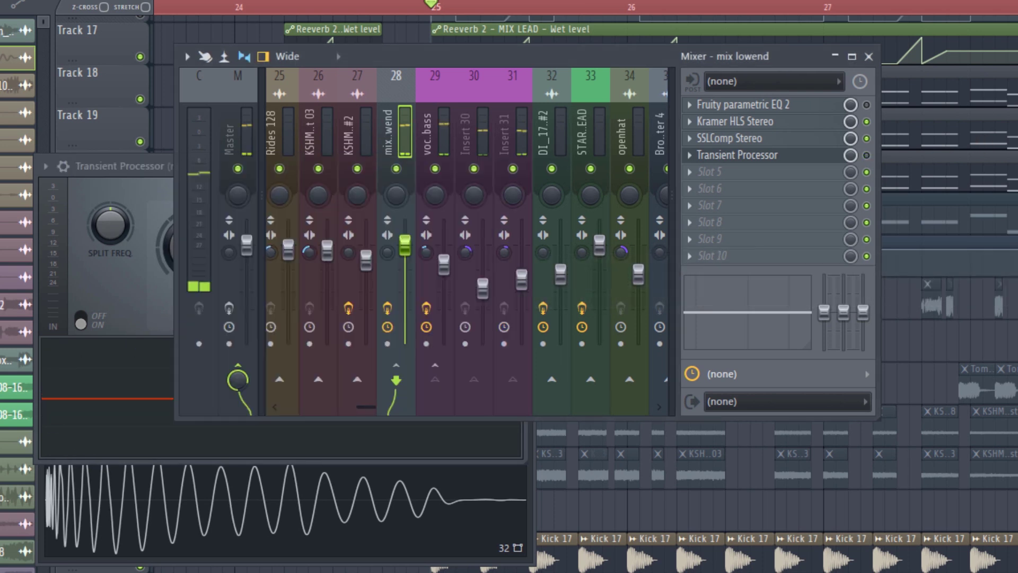
pyautogui.click(868, 156)
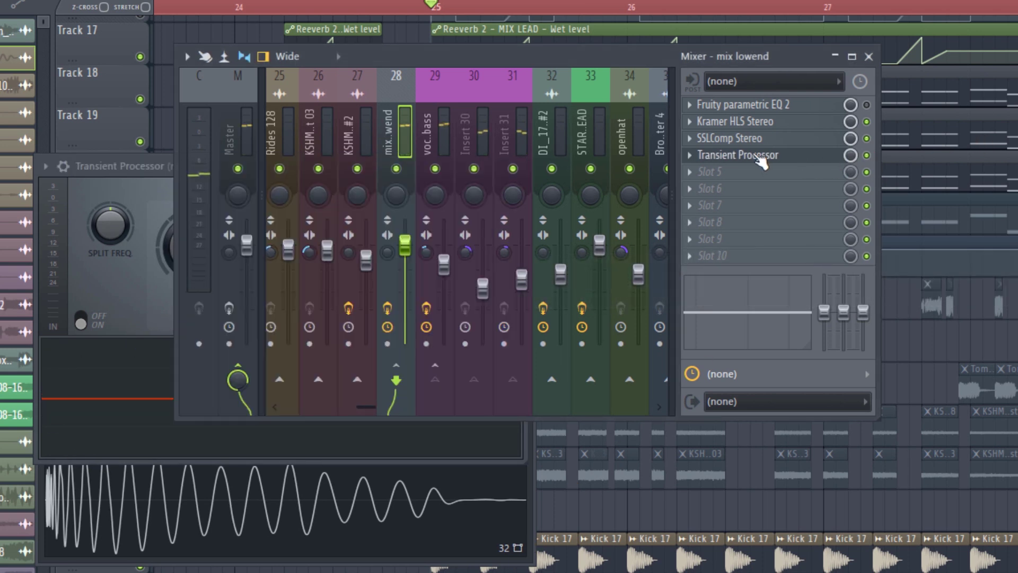
pyautogui.click(757, 161)
pyautogui.click(758, 159)
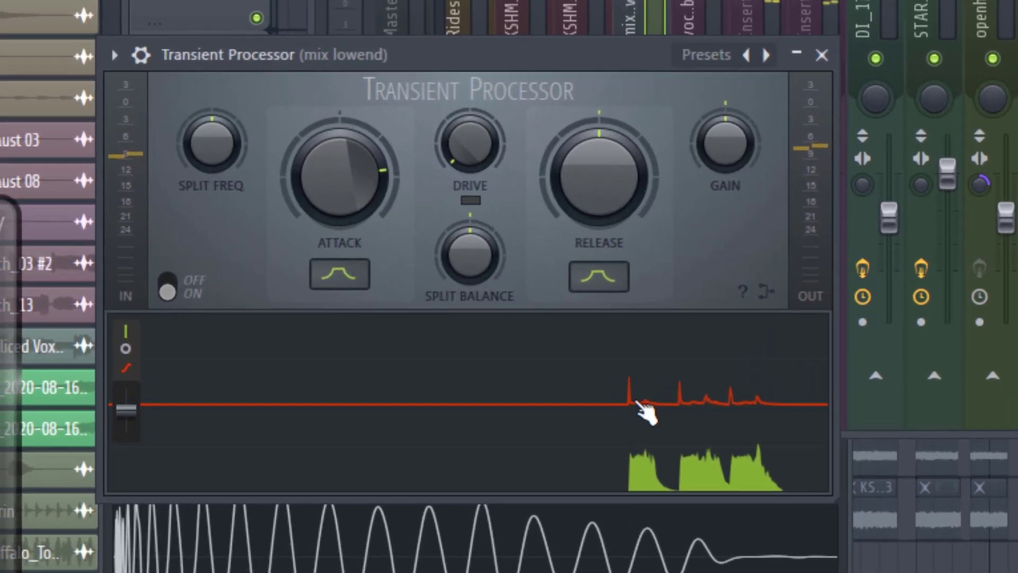
pyautogui.press('space')
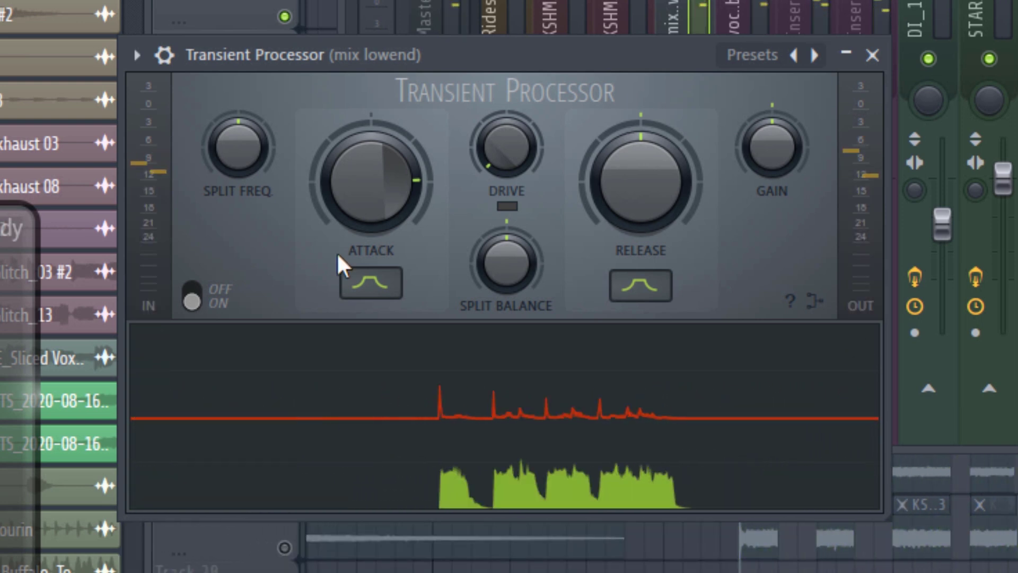
pyautogui.moveTo(387, 438)
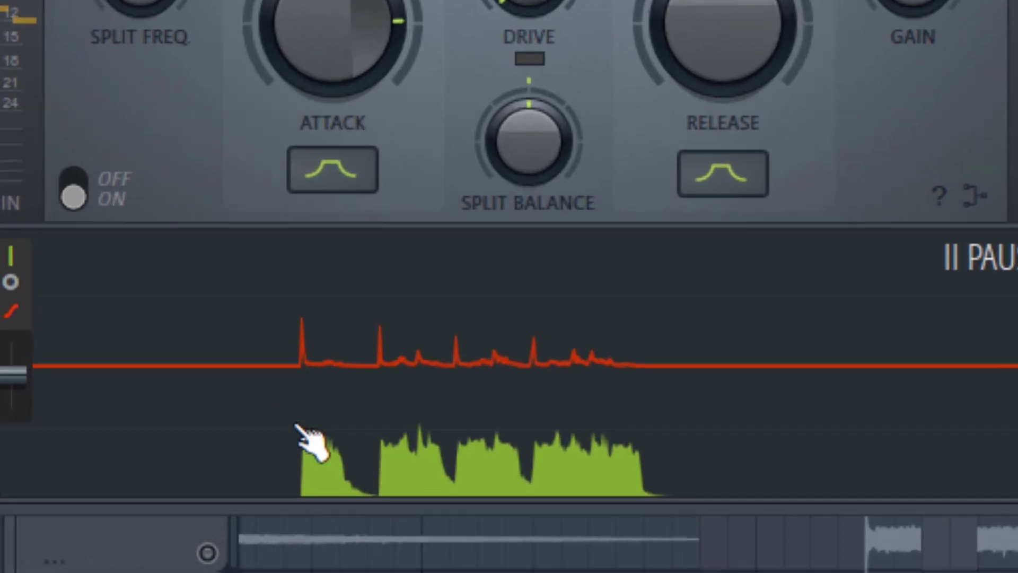